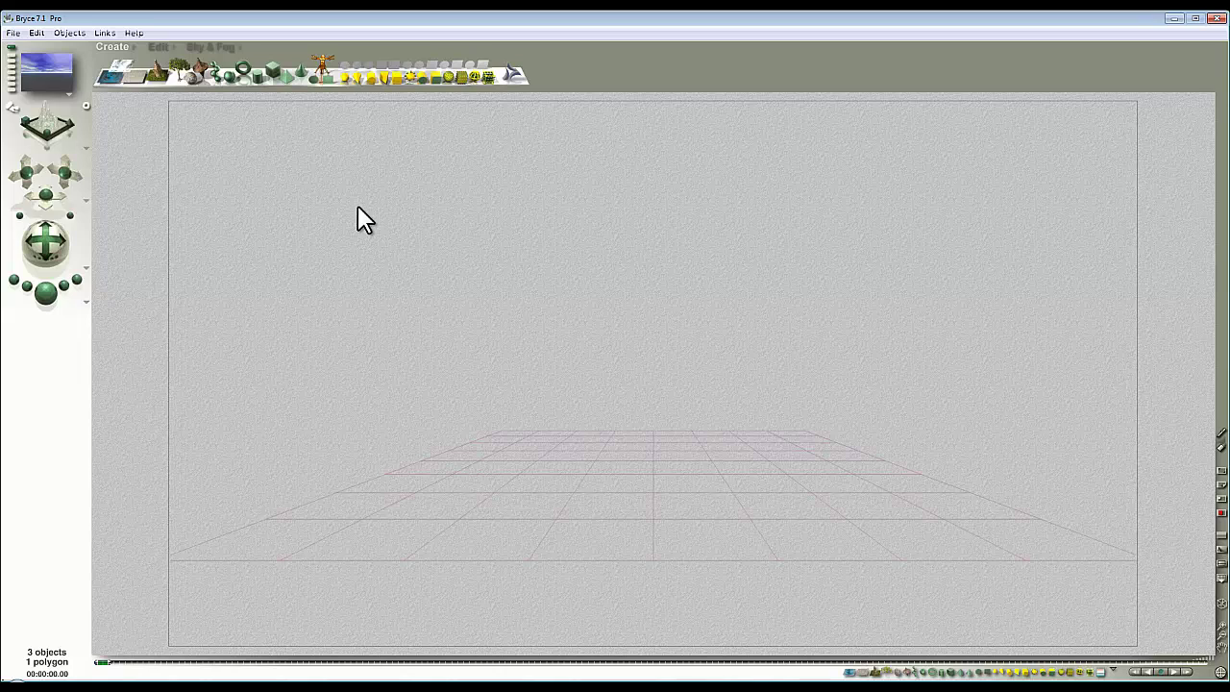
# - Add a torus at the centre of the scene and render it
pyautogui.click(245, 67)
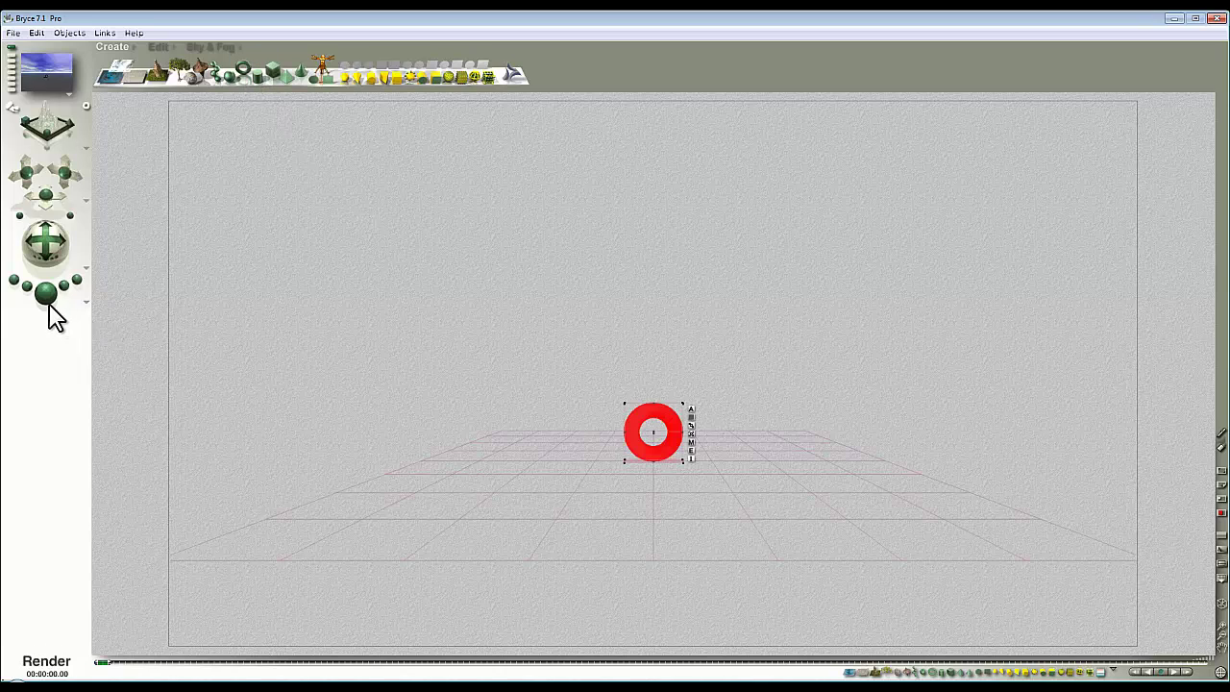
pyautogui.hotkey('ctrl', 'r')
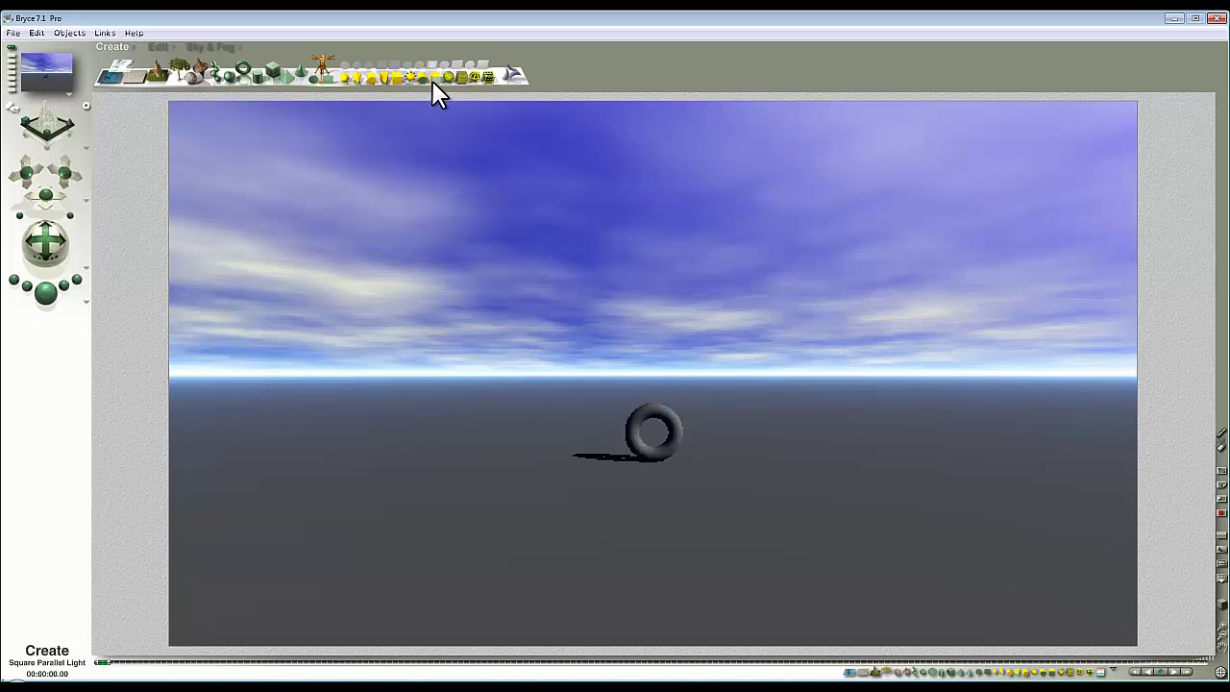
# - Create a sphere dome light, enlarge it until it surrounds the torus, and render the scene
pyautogui.click(449, 79)
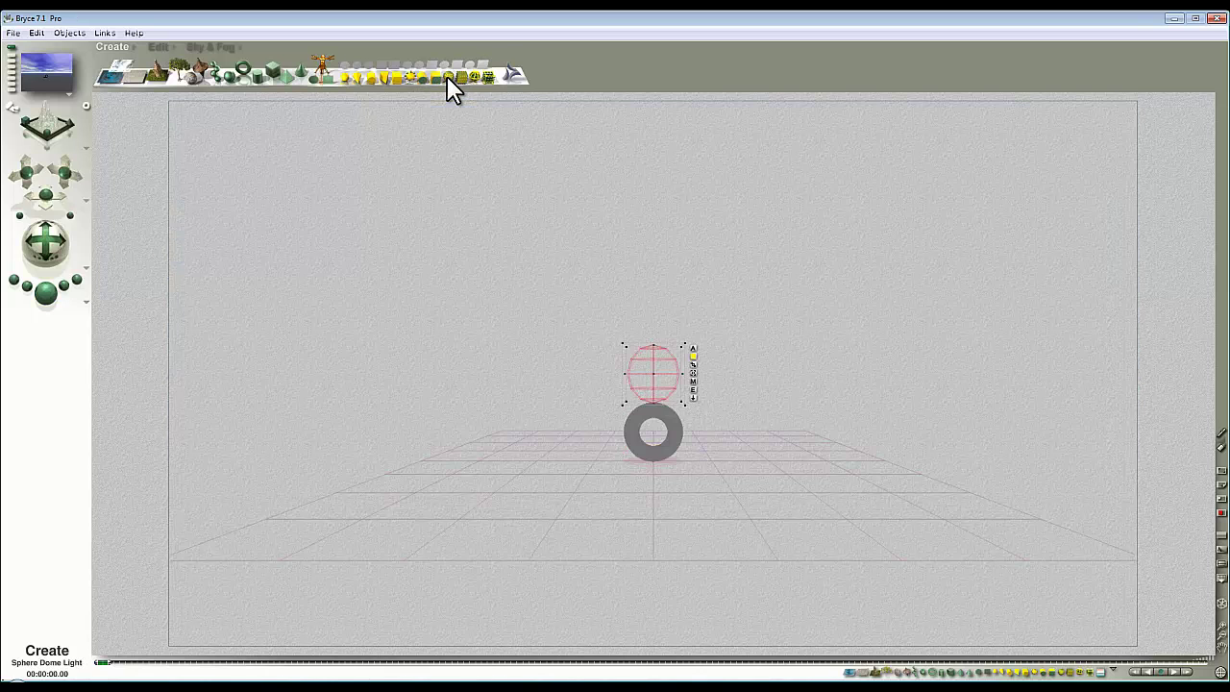
pyautogui.click(162, 47)
pyautogui.moveTo(159, 77); pyautogui.dragTo(231, 77)
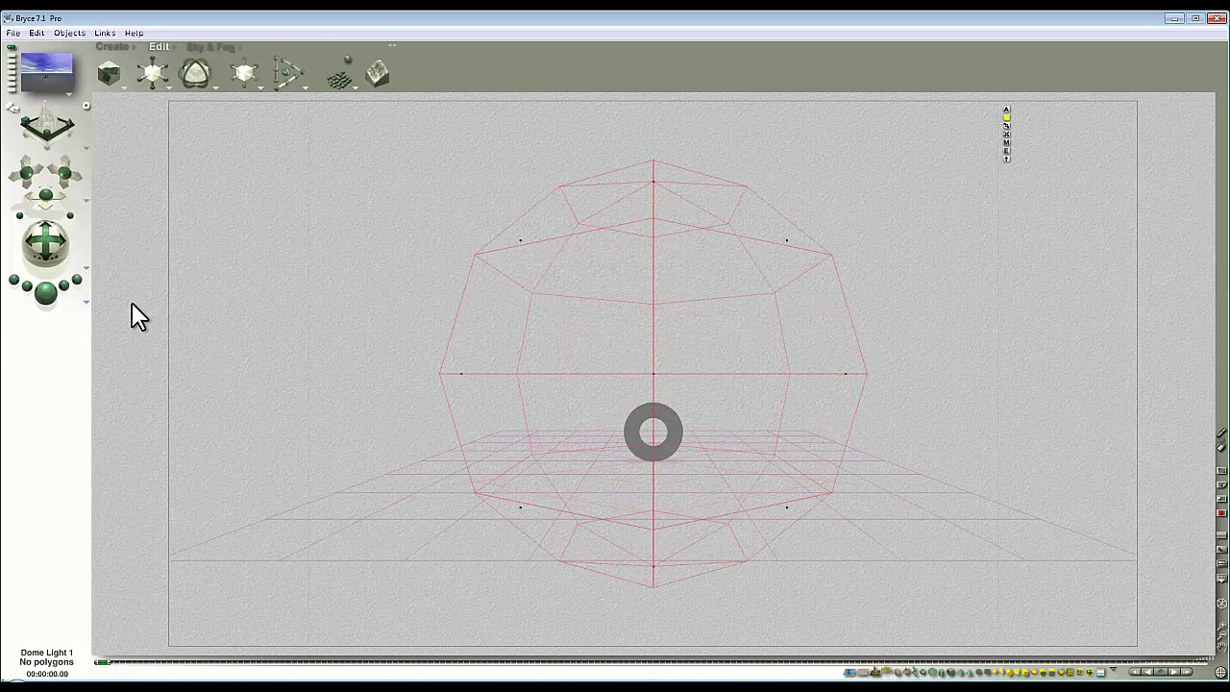
pyautogui.click(46, 292)
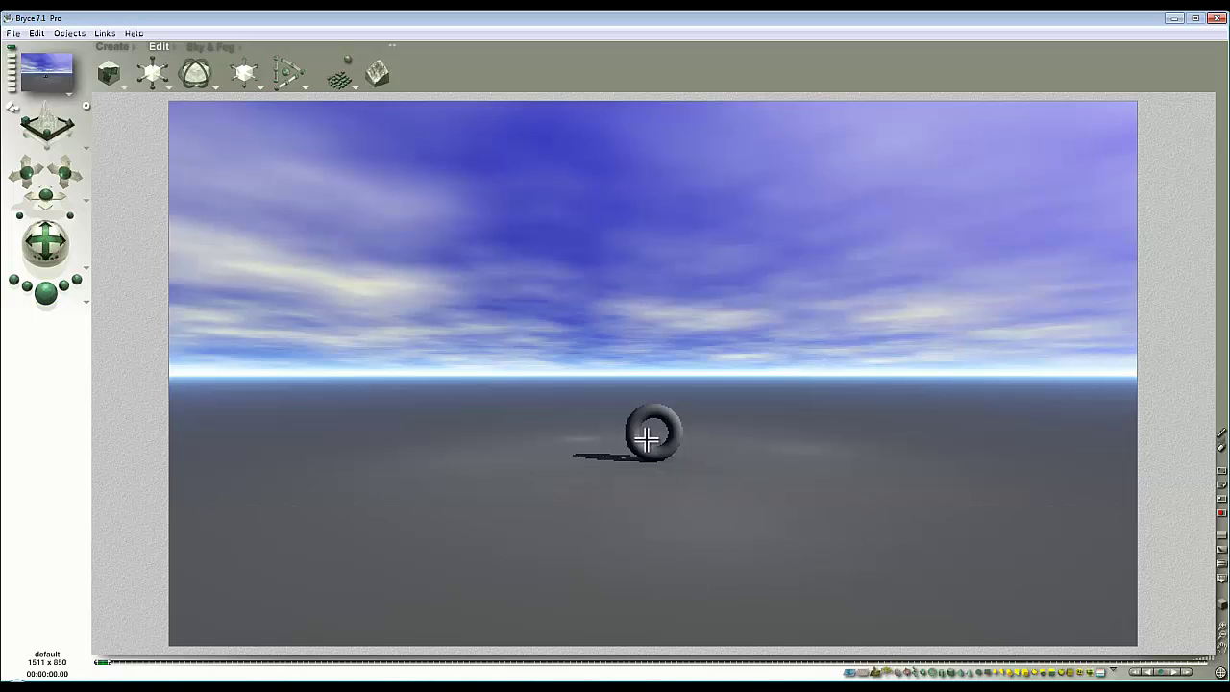
# - Switch the sky off and set the background colour to dark teal
pyautogui.click(213, 47)
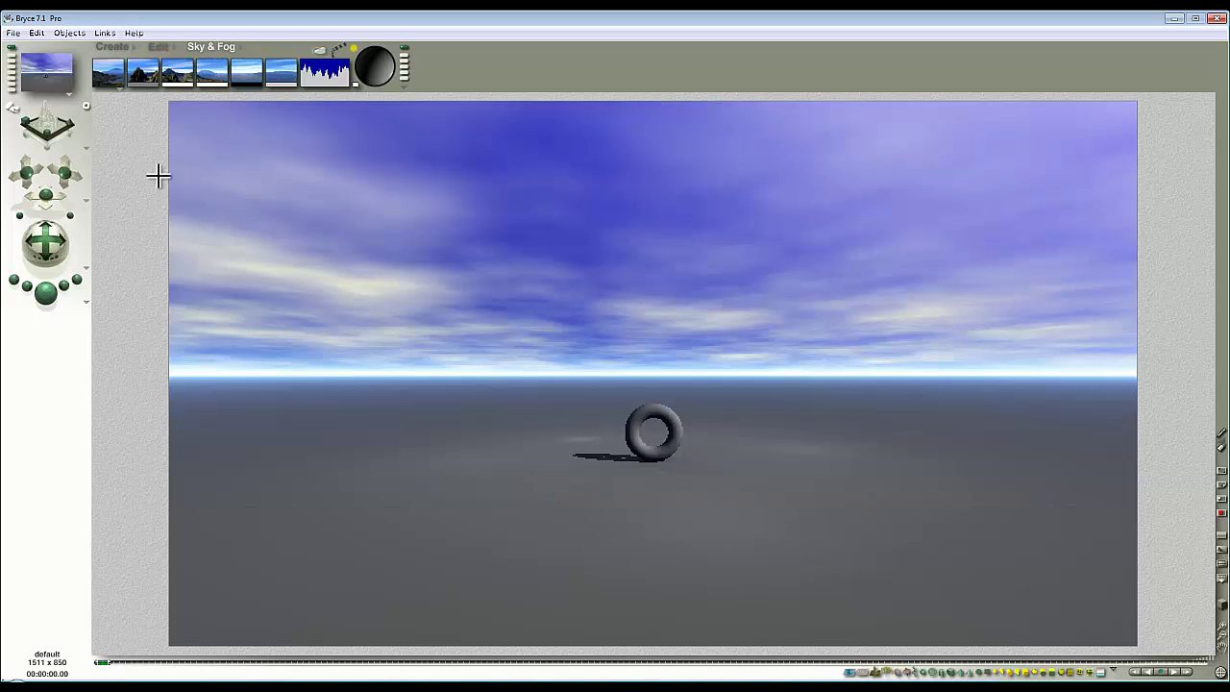
pyautogui.click(118, 90)
pyautogui.click(150, 144)
pyautogui.click(116, 85)
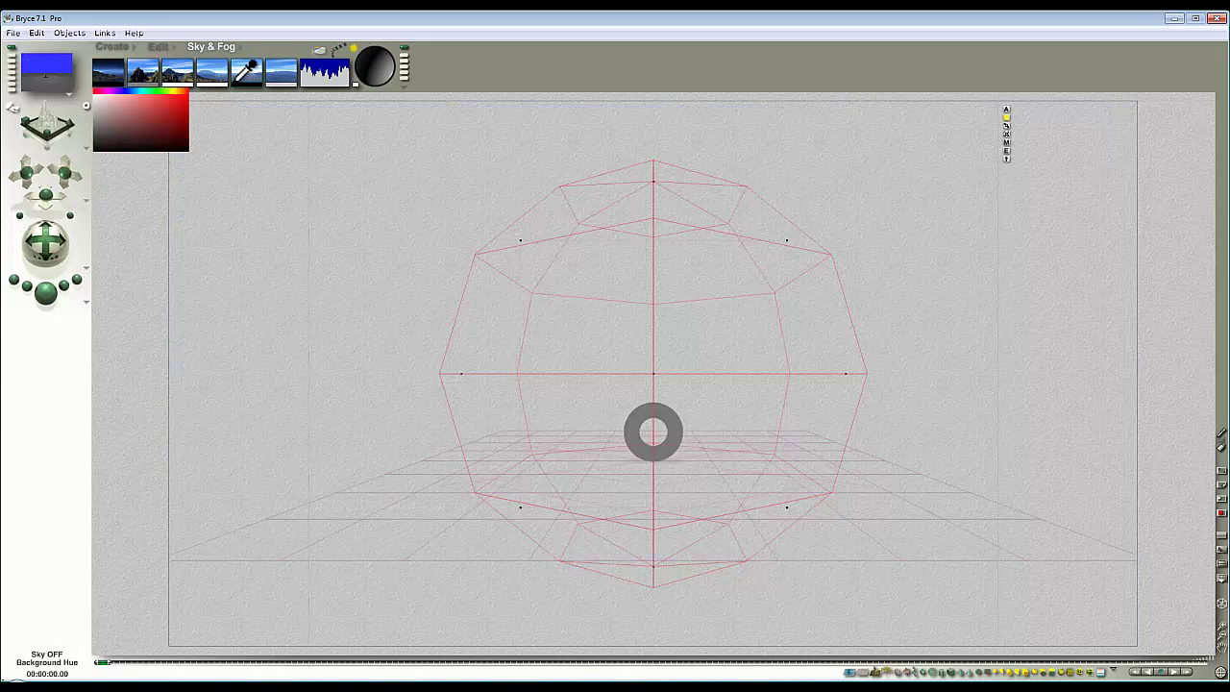
pyautogui.click(125, 145)
# - Disable the sun light in the Sky Lab and accept the change
pyautogui.click(323, 55)
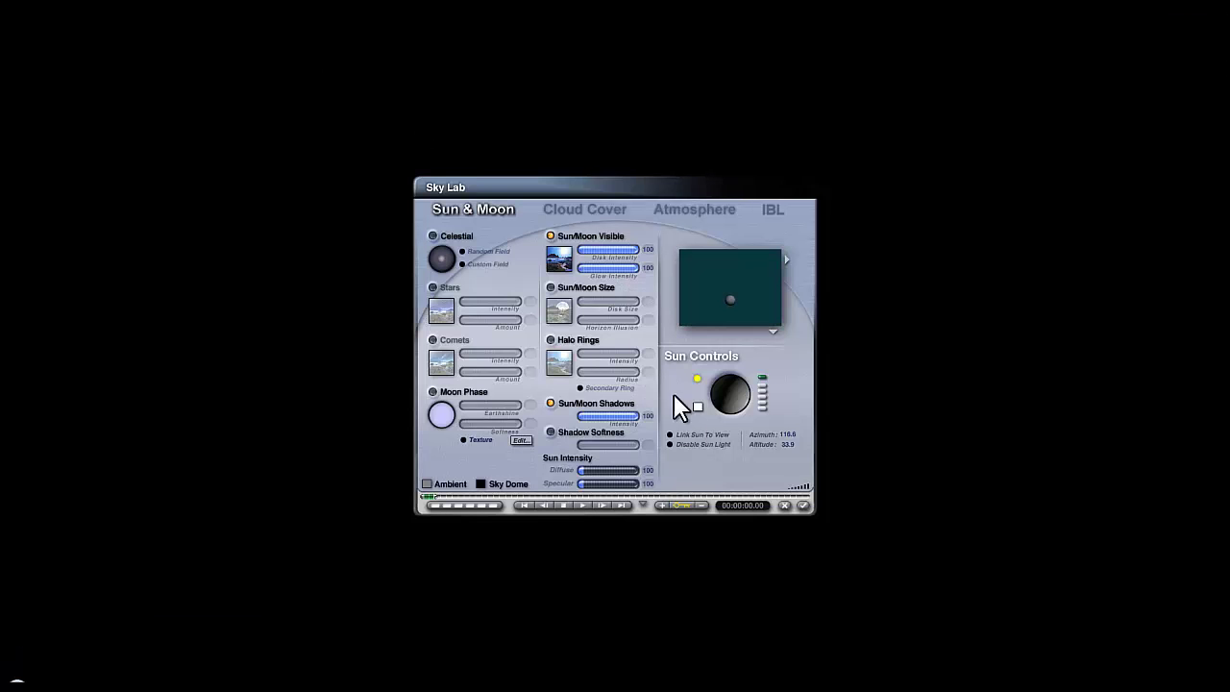
pyautogui.click(676, 444)
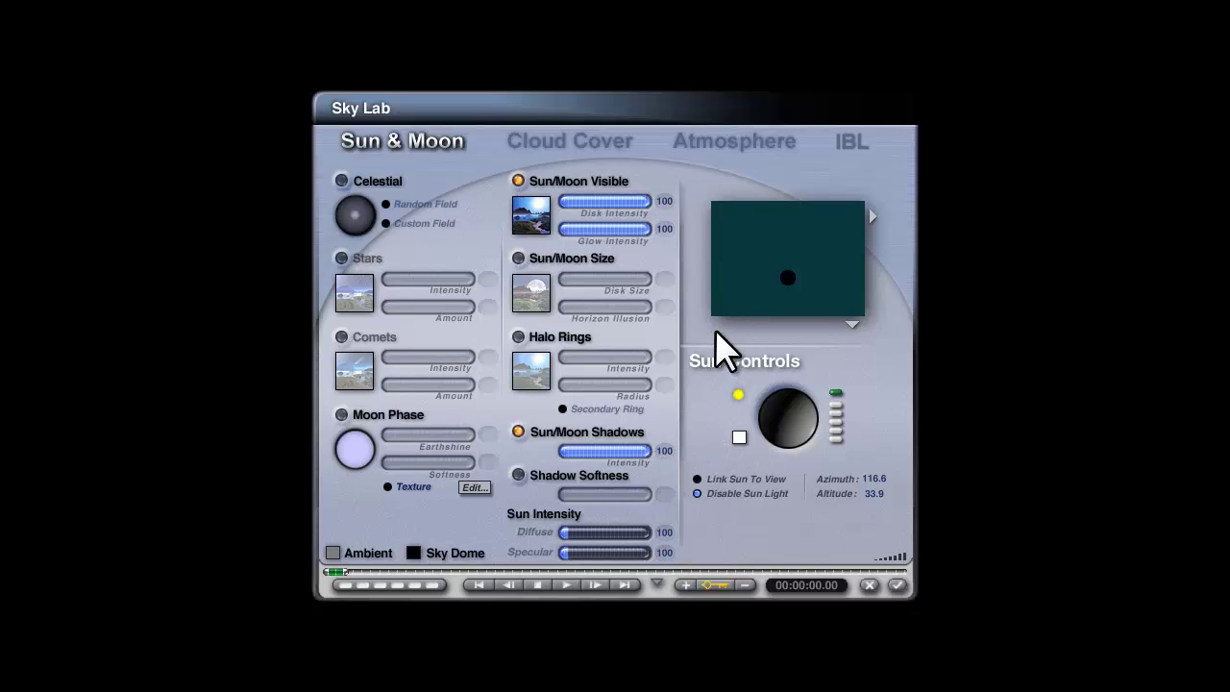
pyautogui.click(896, 585)
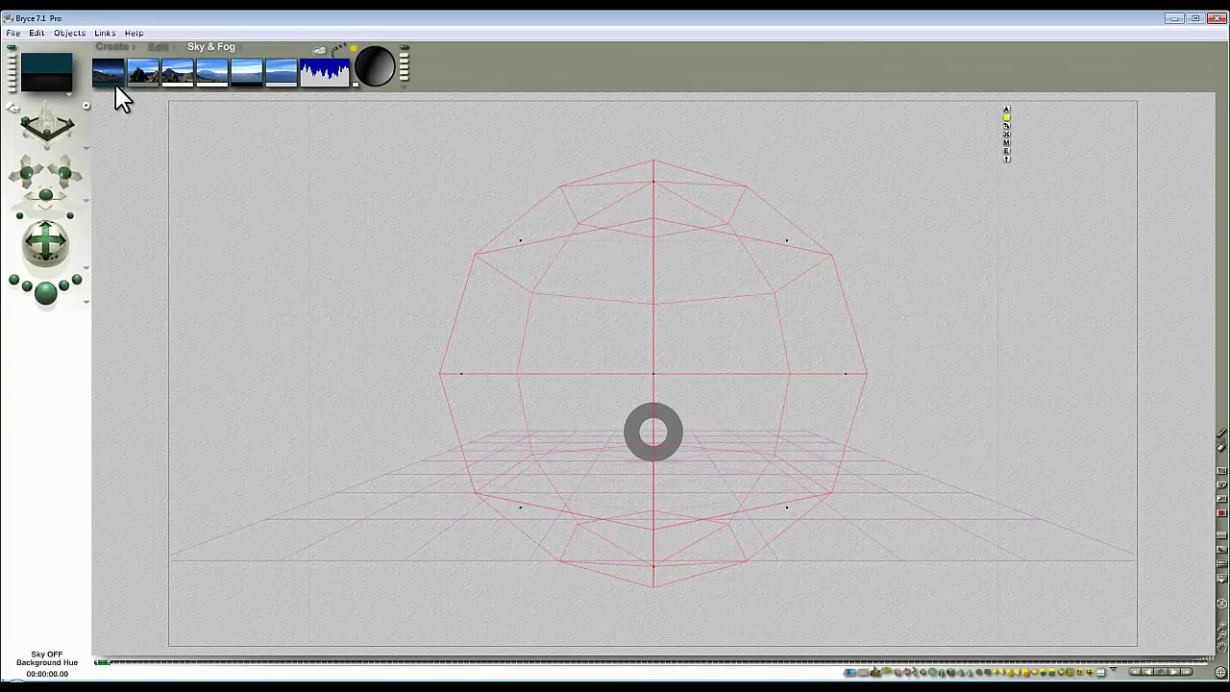
# - Set the background colour to black and render the scene lit only by the dome light
pyautogui.moveTo(106, 82); pyautogui.dragTo(242, 95)
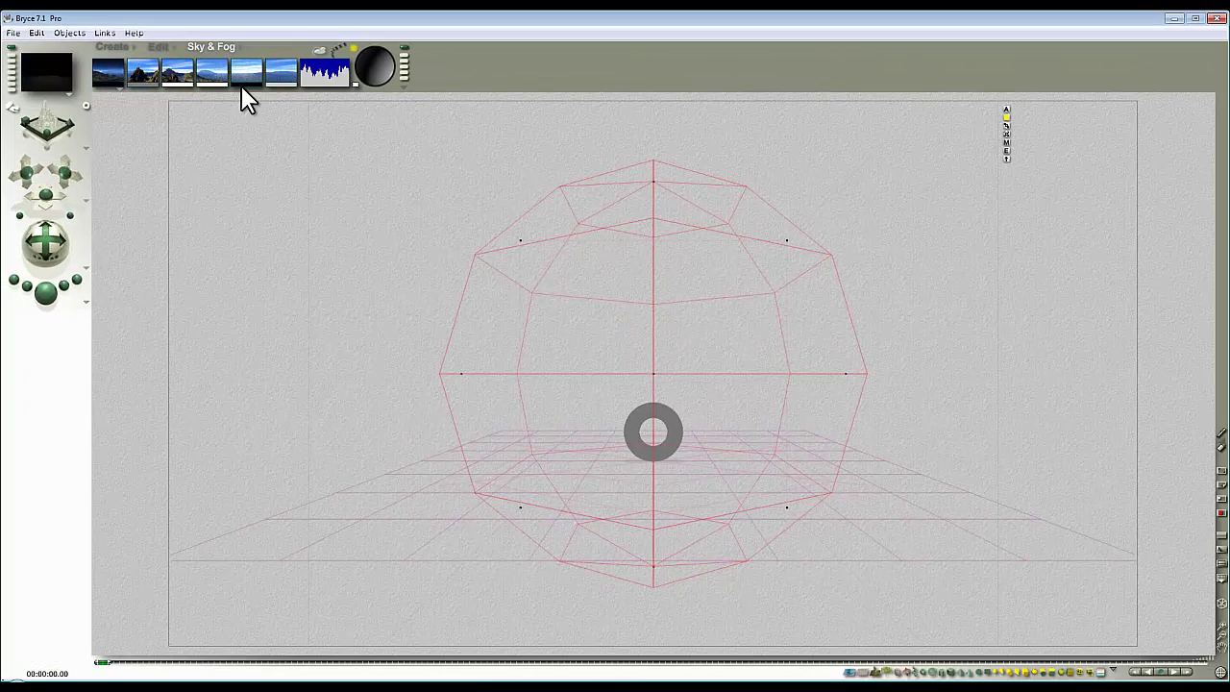
pyautogui.hotkey('ctrl', 'r')
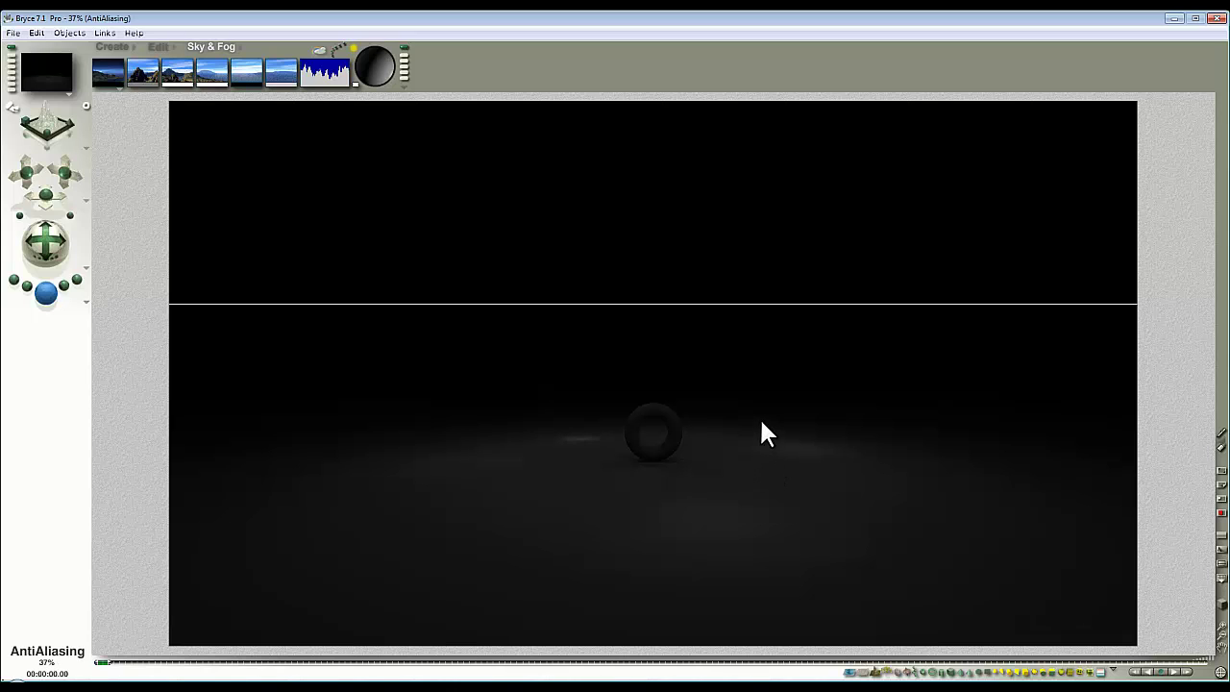
pyautogui.click(668, 325)
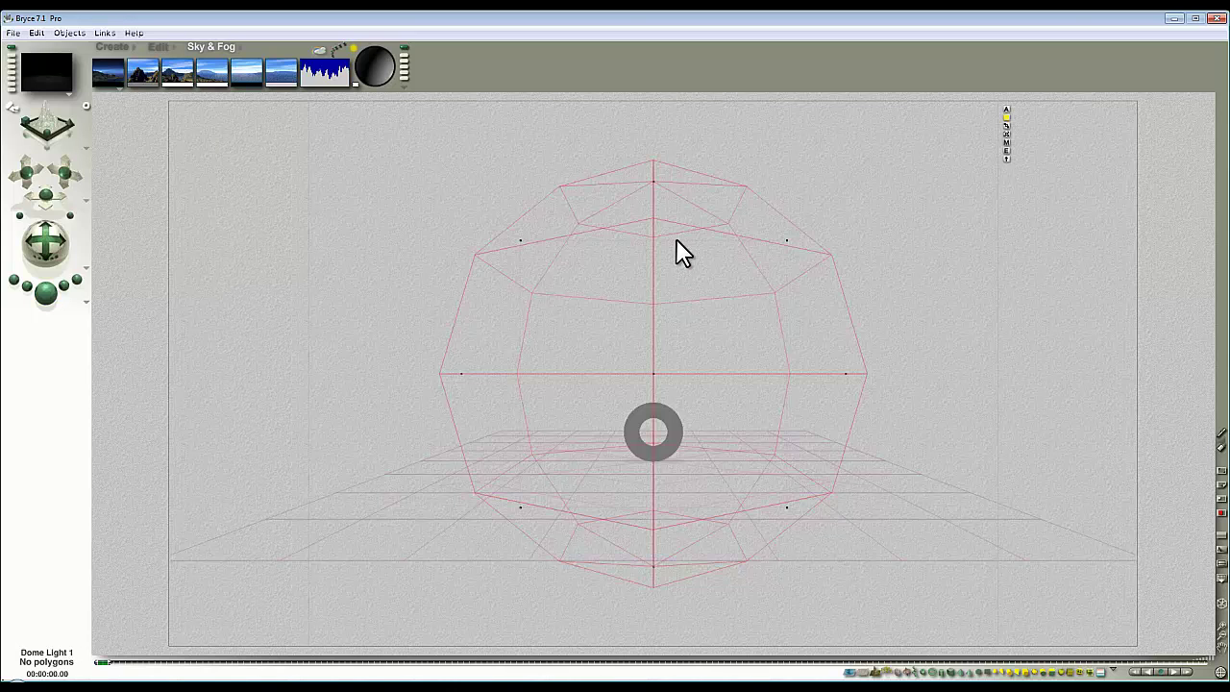
# - Open the dome light in the Light Lab, preview the actual scene, and set the Diffuse intensity to 119
pyautogui.click(1007, 151)
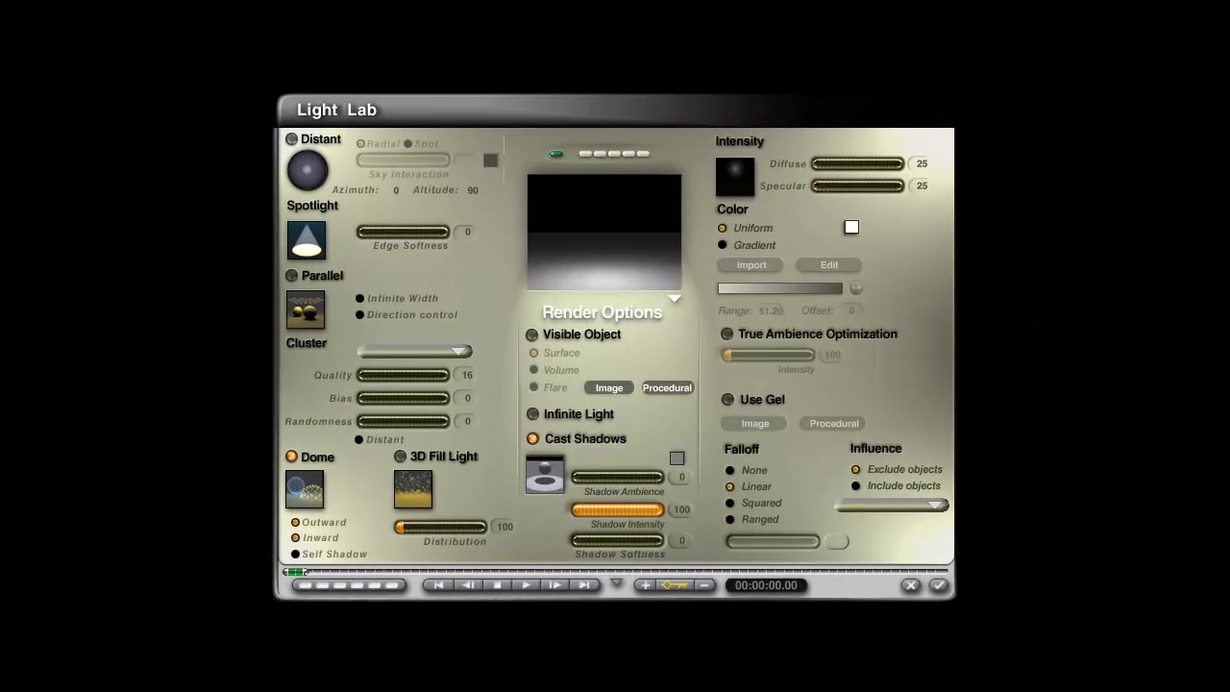
pyautogui.click(675, 299)
pyautogui.click(708, 336)
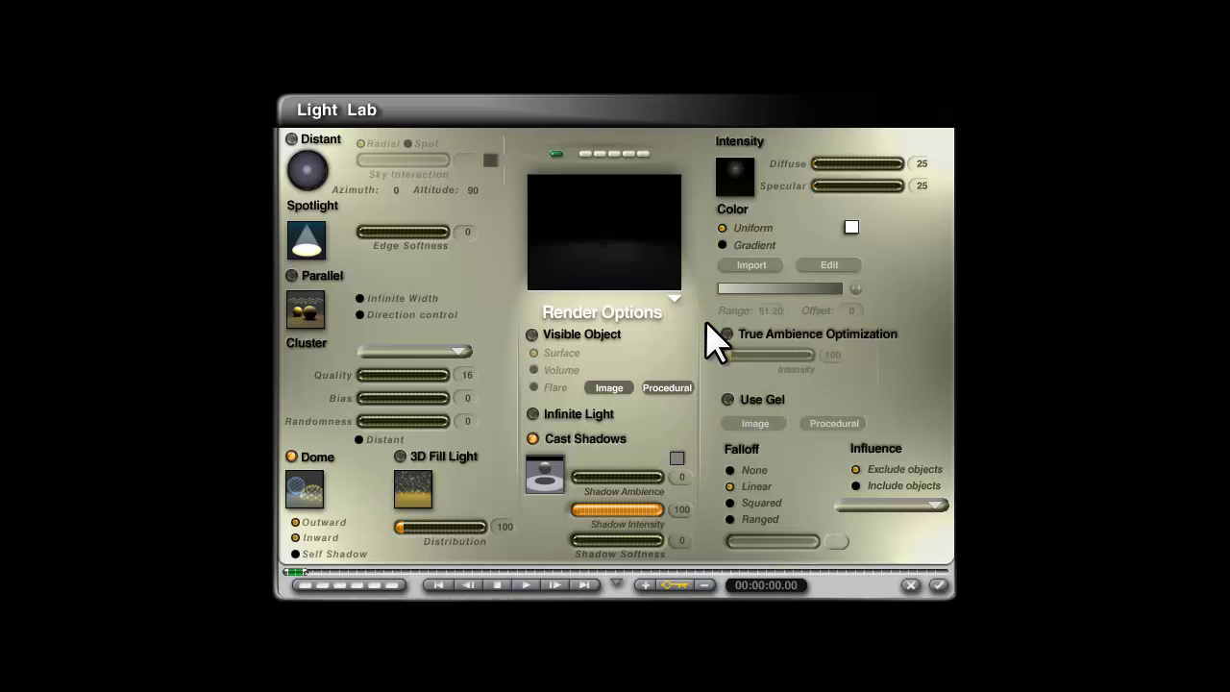
pyautogui.moveTo(828, 164); pyautogui.dragTo(822, 164)
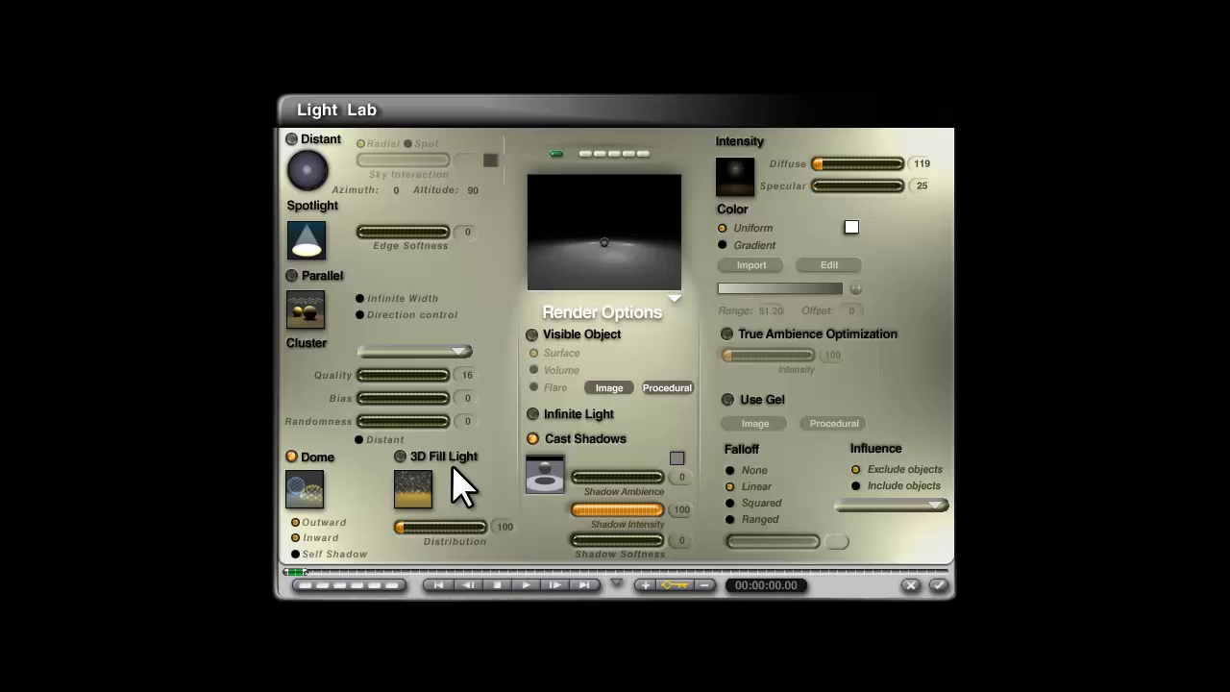
# - Try a high 3D Fill Light Distribution for the dome light, and set the Distribution to 0
pyautogui.moveTo(415, 531); pyautogui.dragTo(548, 541)
pyautogui.click(501, 526)
pyautogui.write('0')
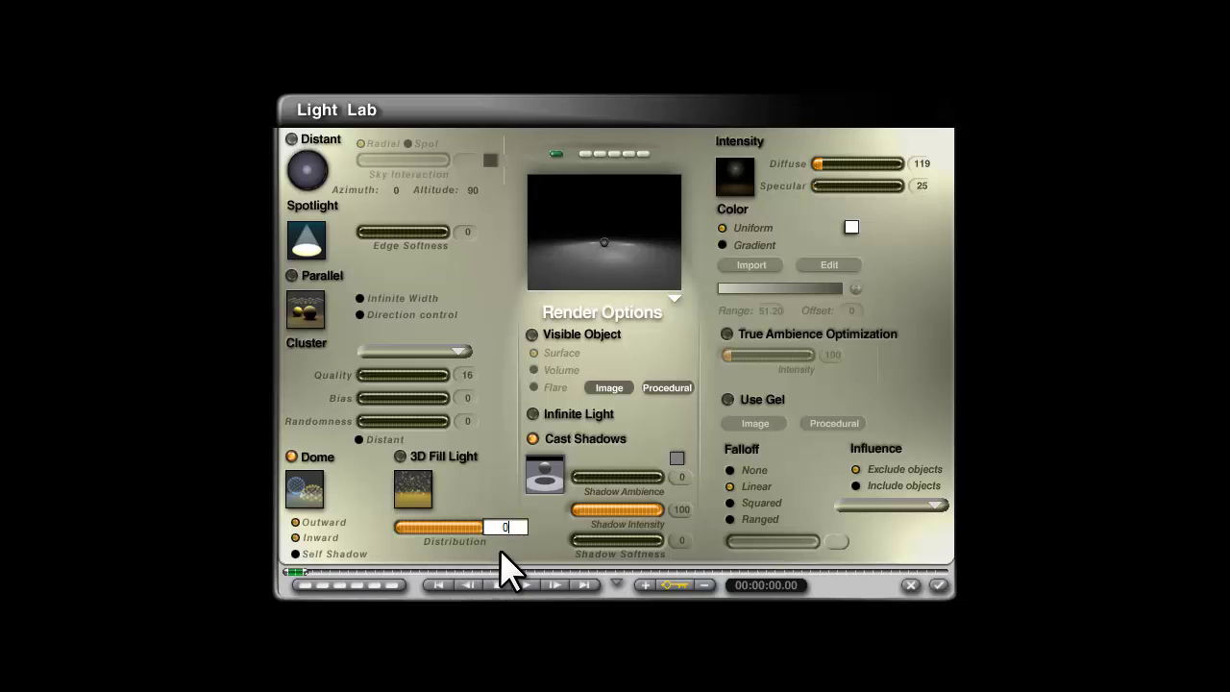
pyautogui.press('Return')
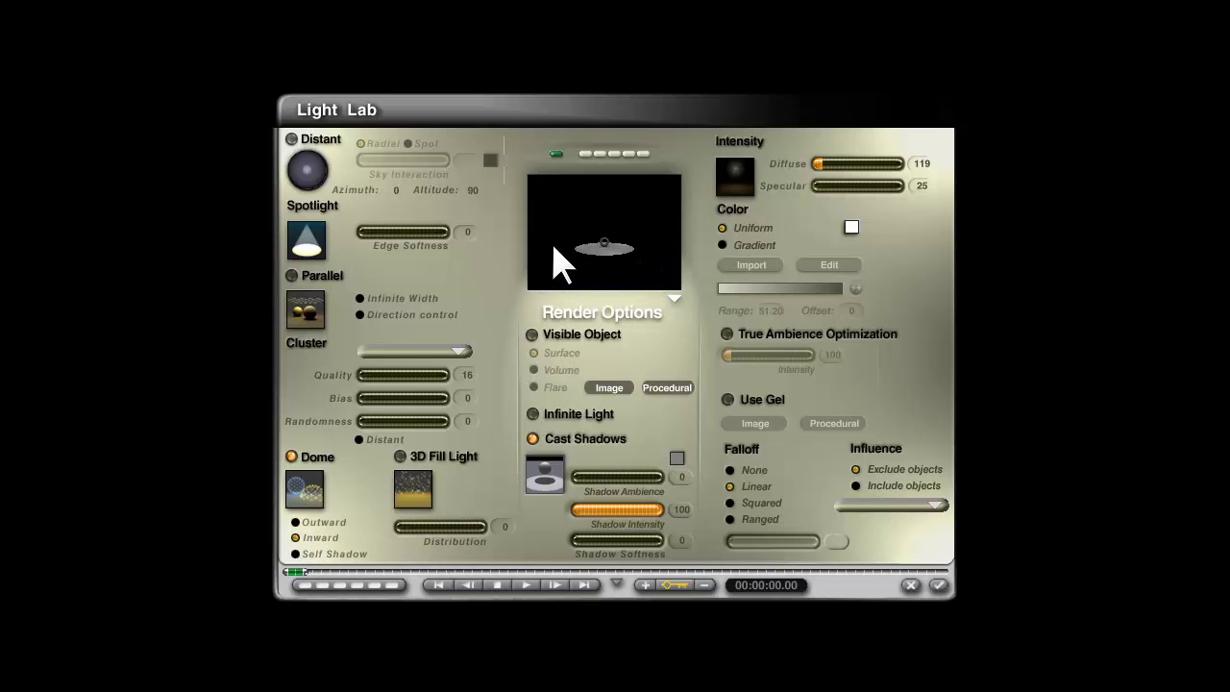
# - Toggle the dome light's Outward and Inward options off and on to compare their effect in the preview
pyautogui.click(298, 522)
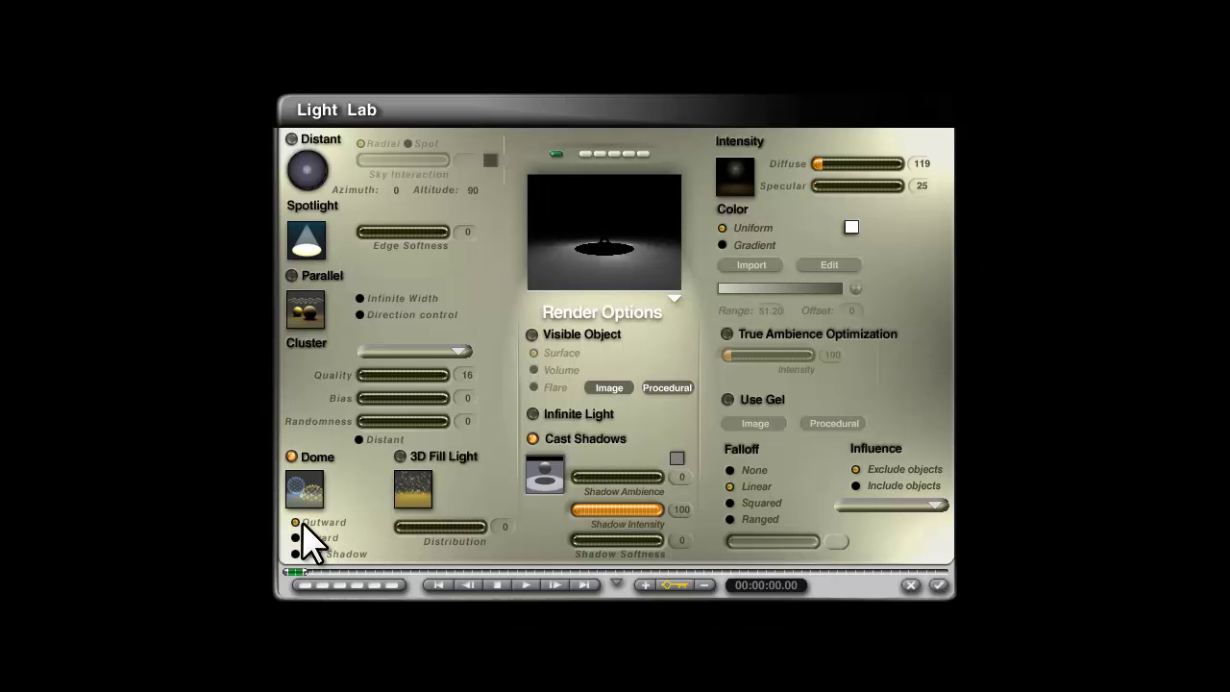
pyautogui.click(298, 523)
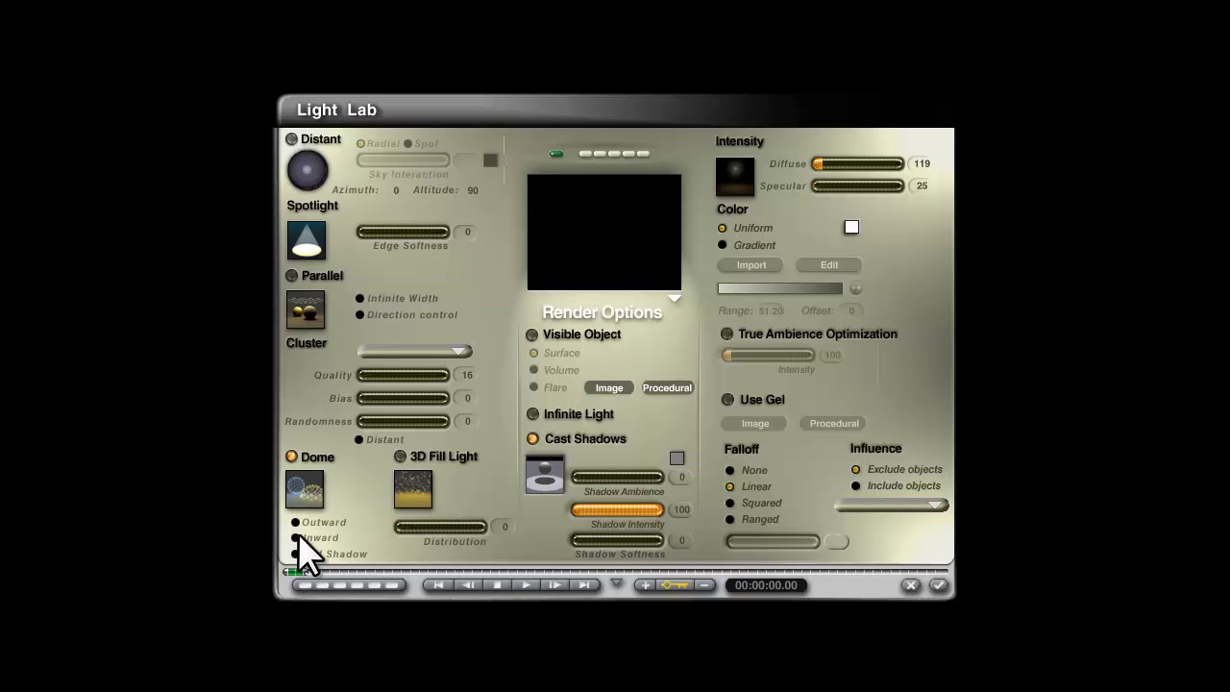
pyautogui.click(297, 522)
pyautogui.click(298, 536)
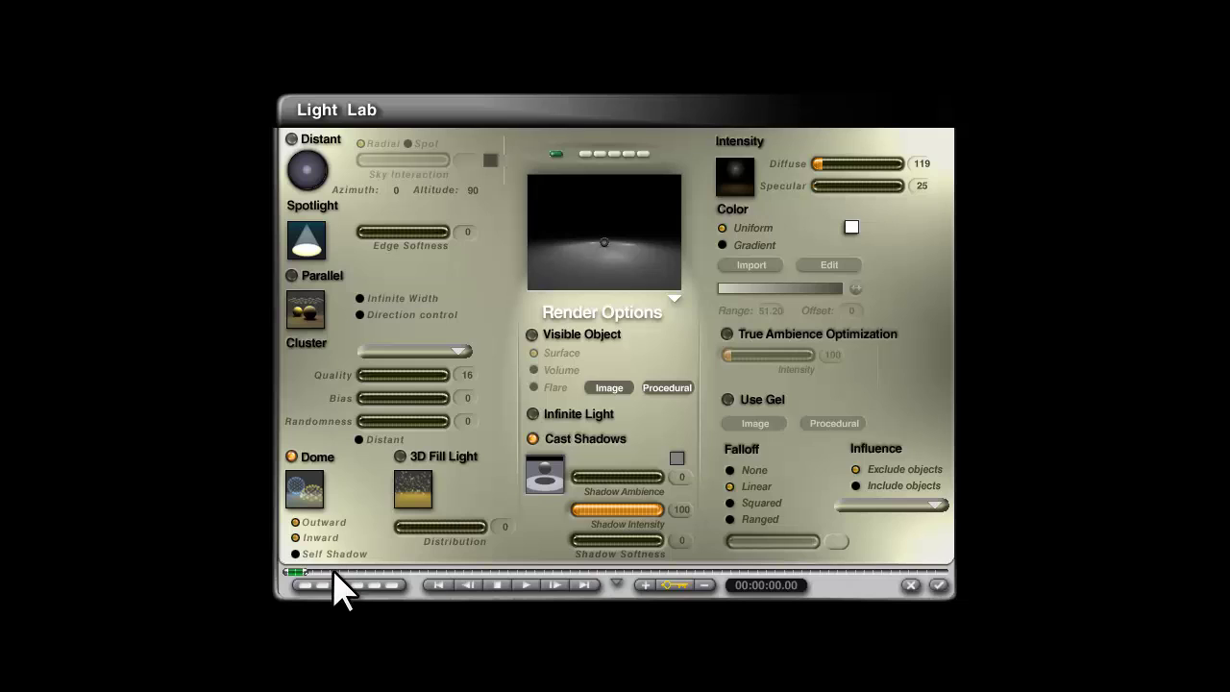
pyautogui.click(296, 537)
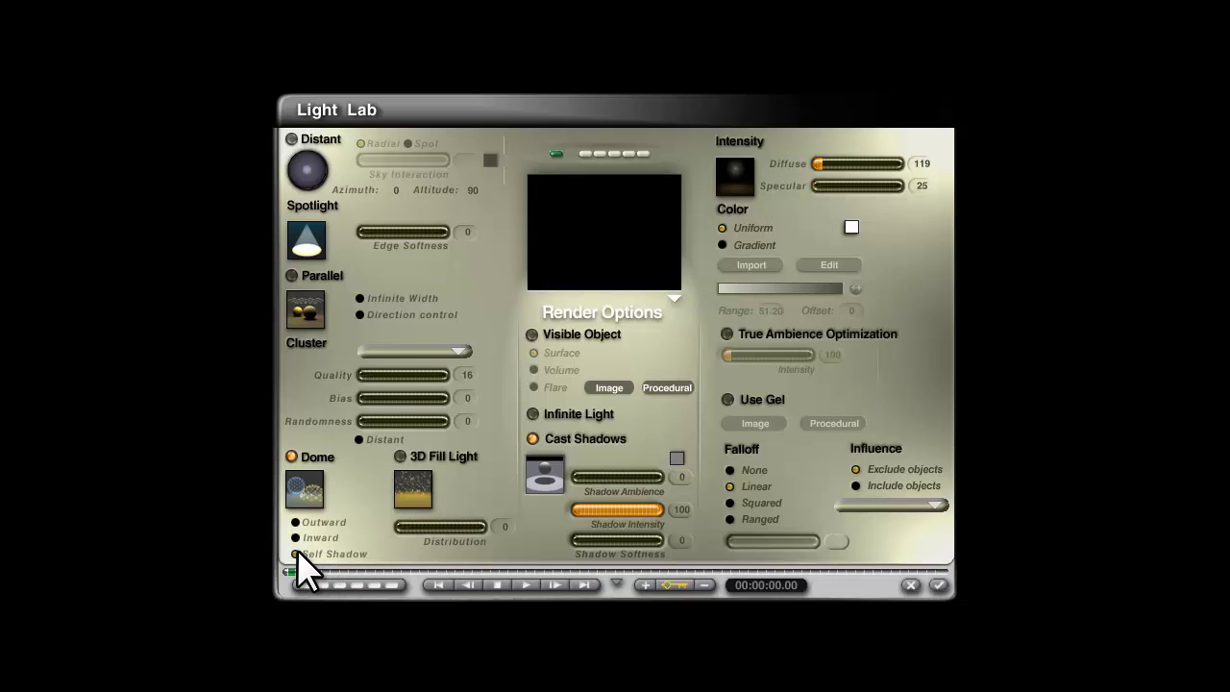
pyautogui.click(296, 537)
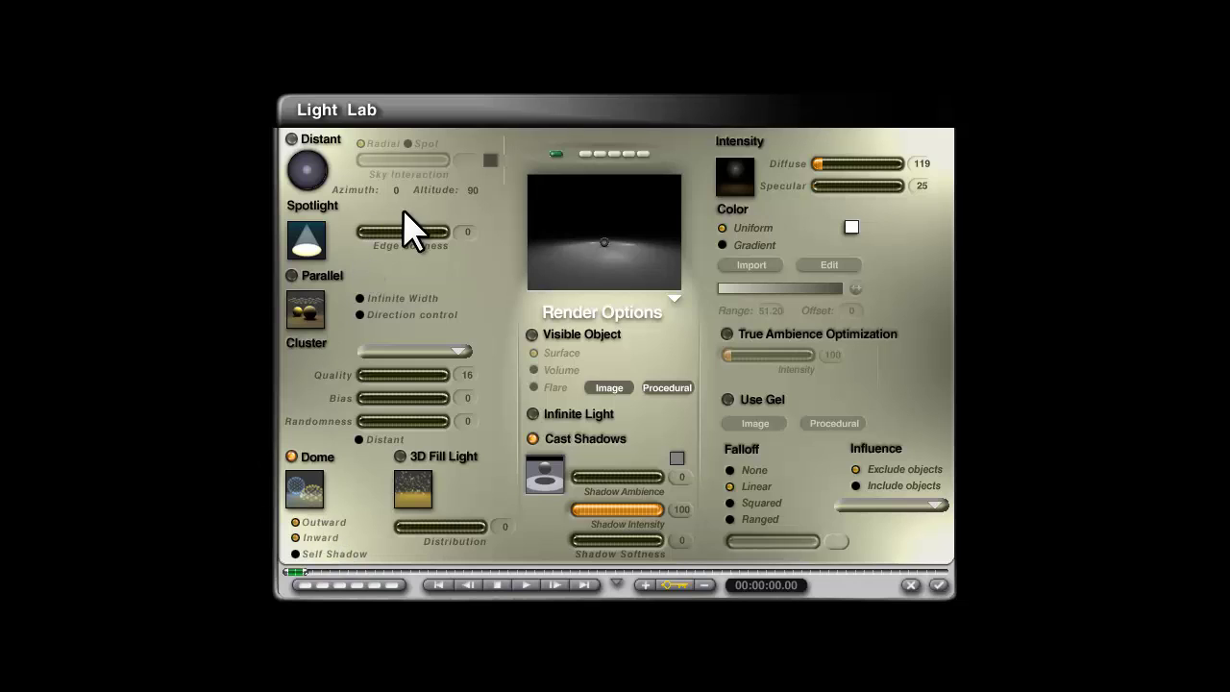
# - Make the dome light Distant with Falloff set to None and set the Diffuse intensity to 15
pyautogui.click(359, 440)
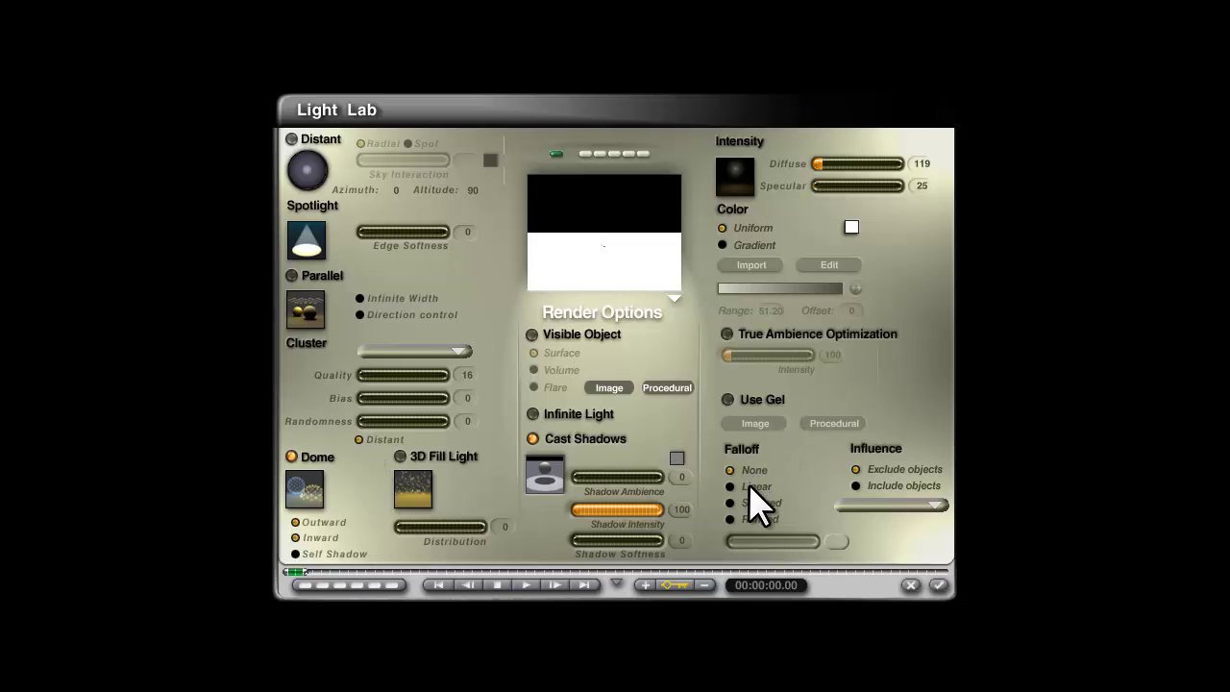
pyautogui.click(918, 165)
pyautogui.write('15')
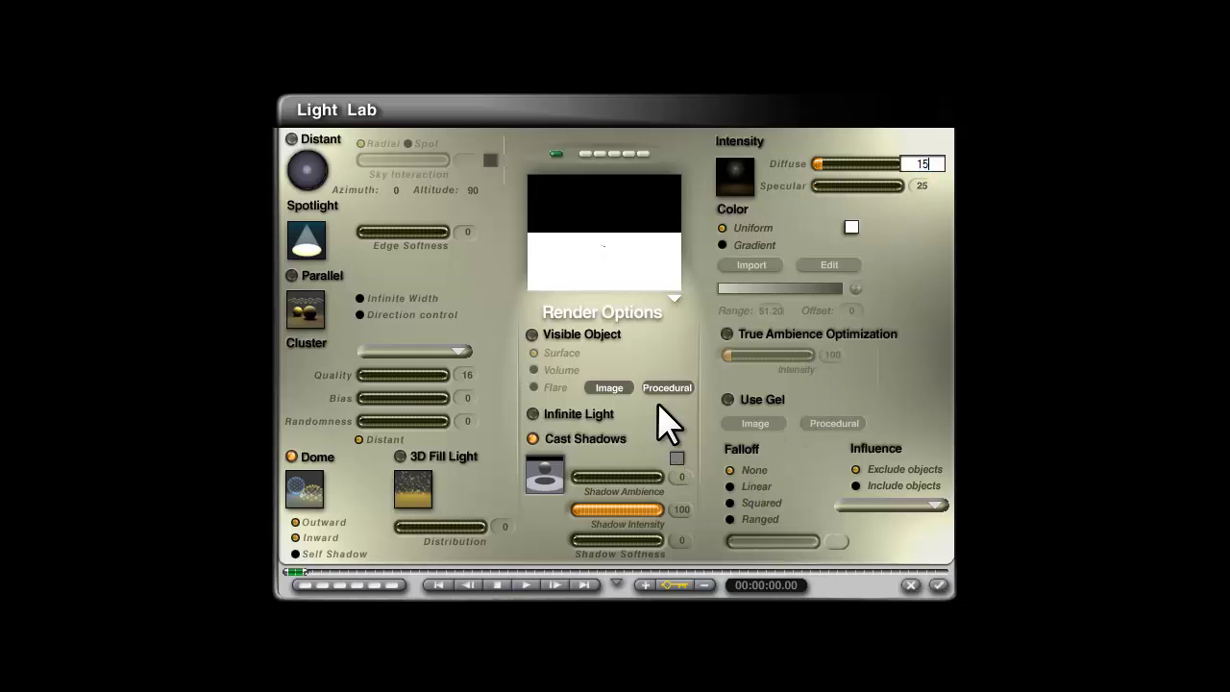
pyautogui.press('Return')
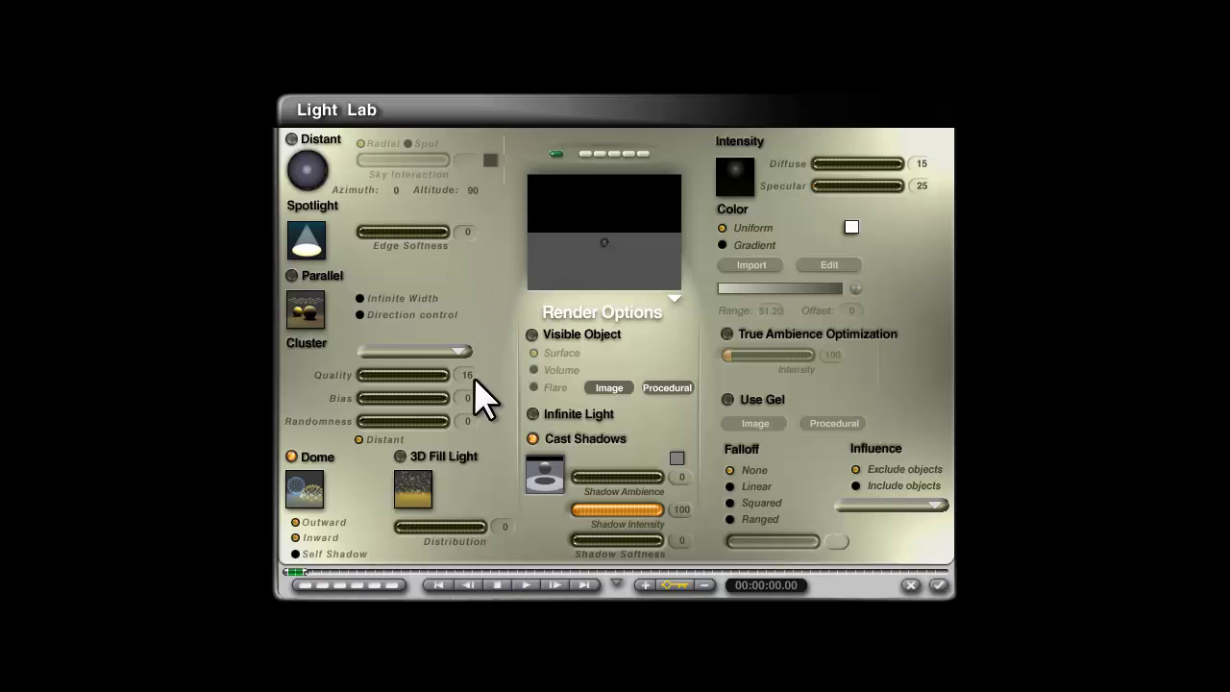
# - Turn Distant off, restore Linear falloff with a Diffuse intensity of 192, and accept the light settings
pyautogui.click(357, 440)
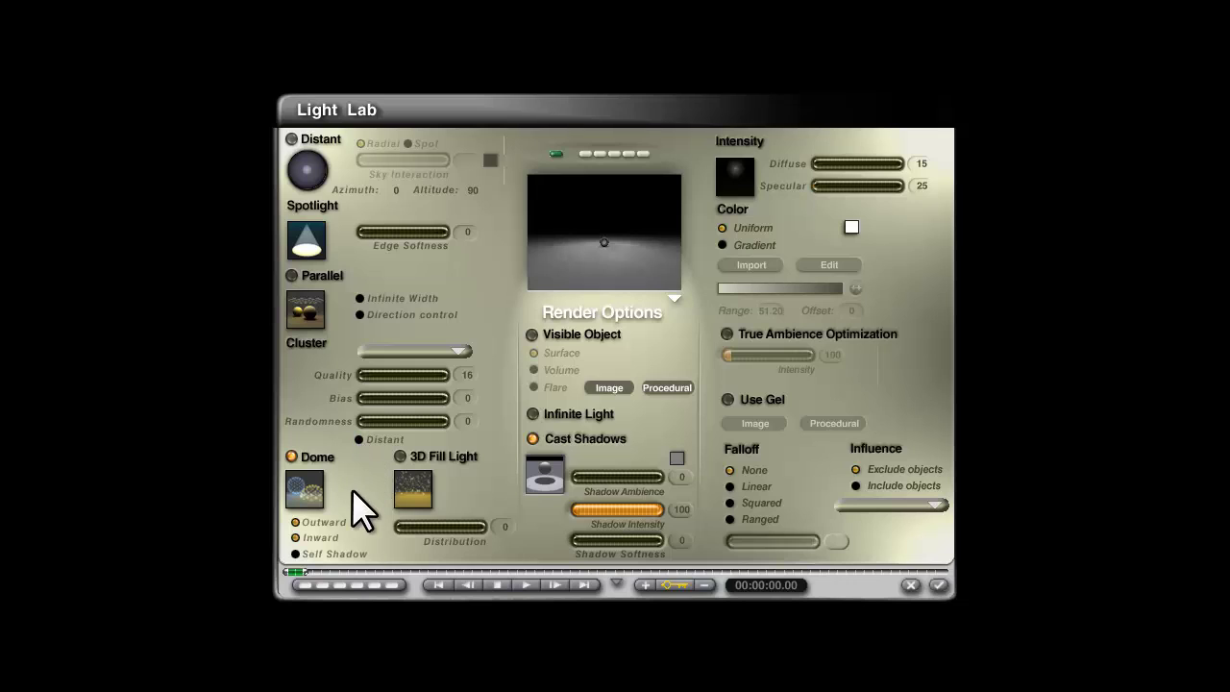
pyautogui.click(730, 486)
pyautogui.moveTo(823, 166)
pyautogui.mouseDown()
pyautogui.moveTo(840, 165)
pyautogui.moveTo(828, 166)
pyautogui.mouseUp()
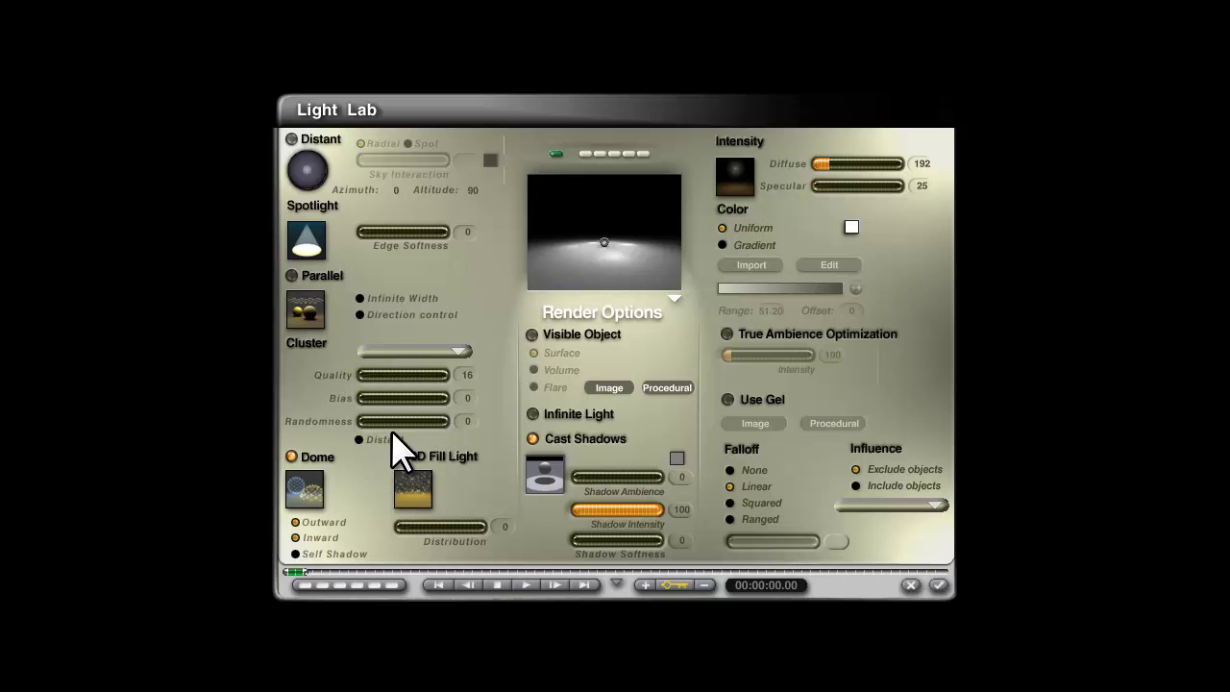
pyautogui.click(939, 586)
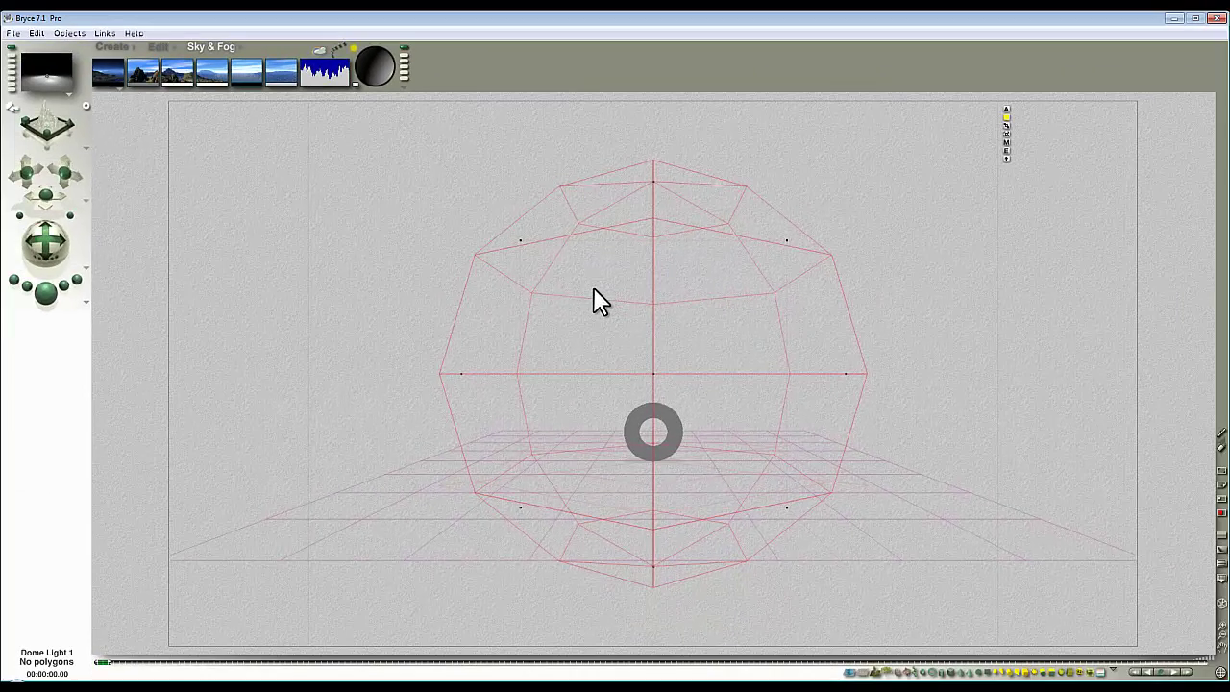
# - Convert a copy of the dome light into a sphere slightly smaller than the light and render it
pyautogui.click(658, 360)
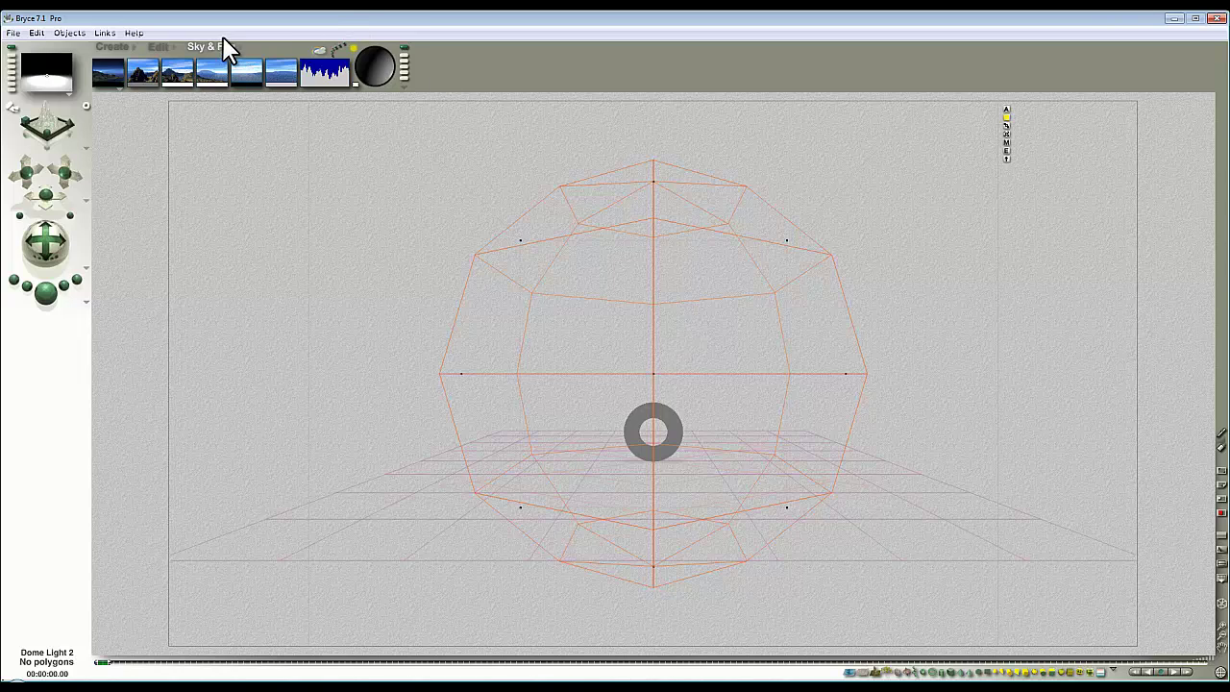
pyautogui.click(159, 47)
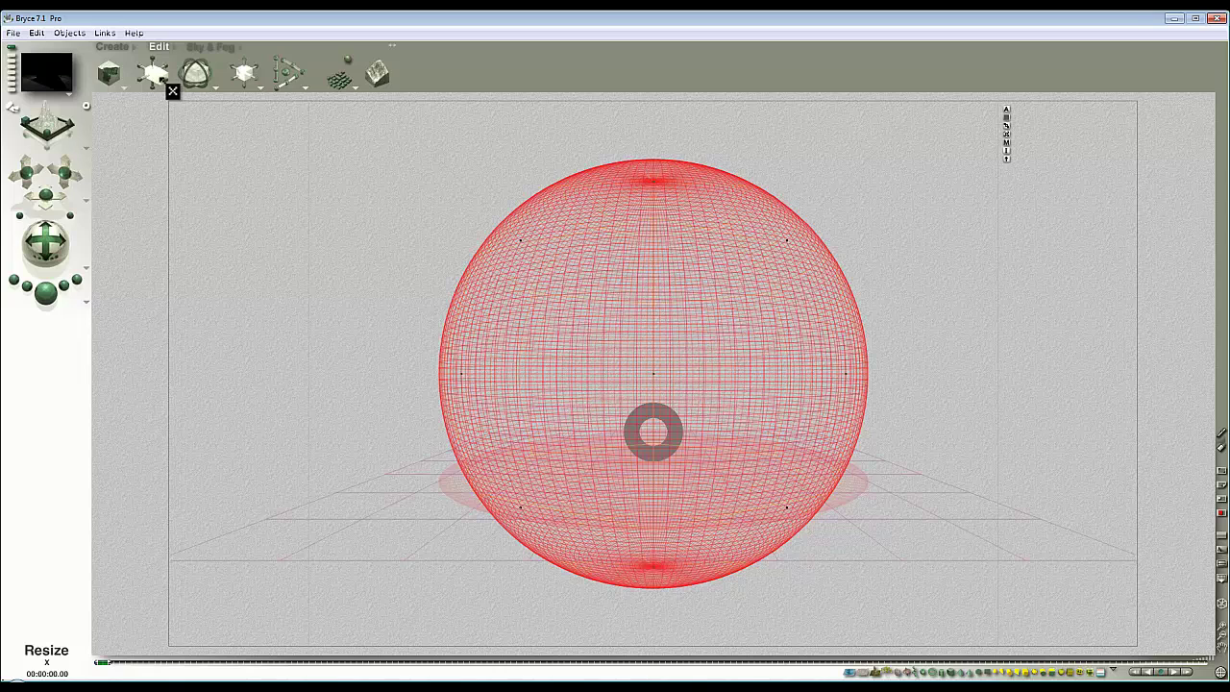
pyautogui.moveTo(152, 73); pyautogui.dragTo(553, 260)
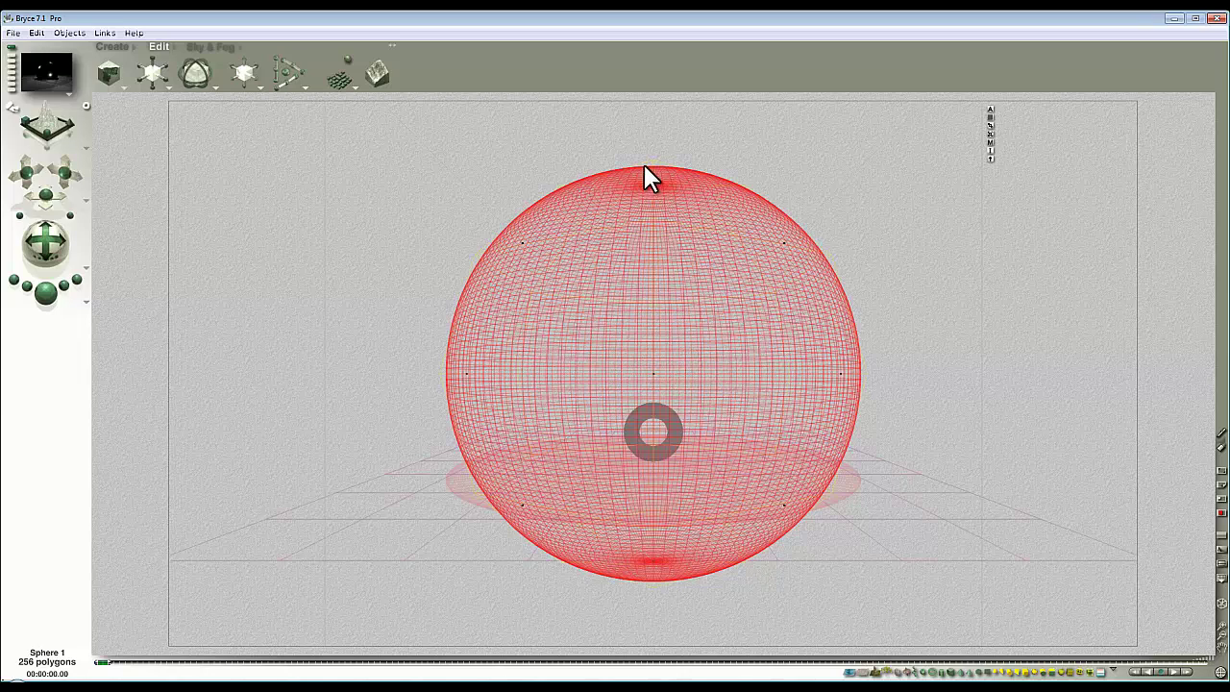
pyautogui.click(46, 293)
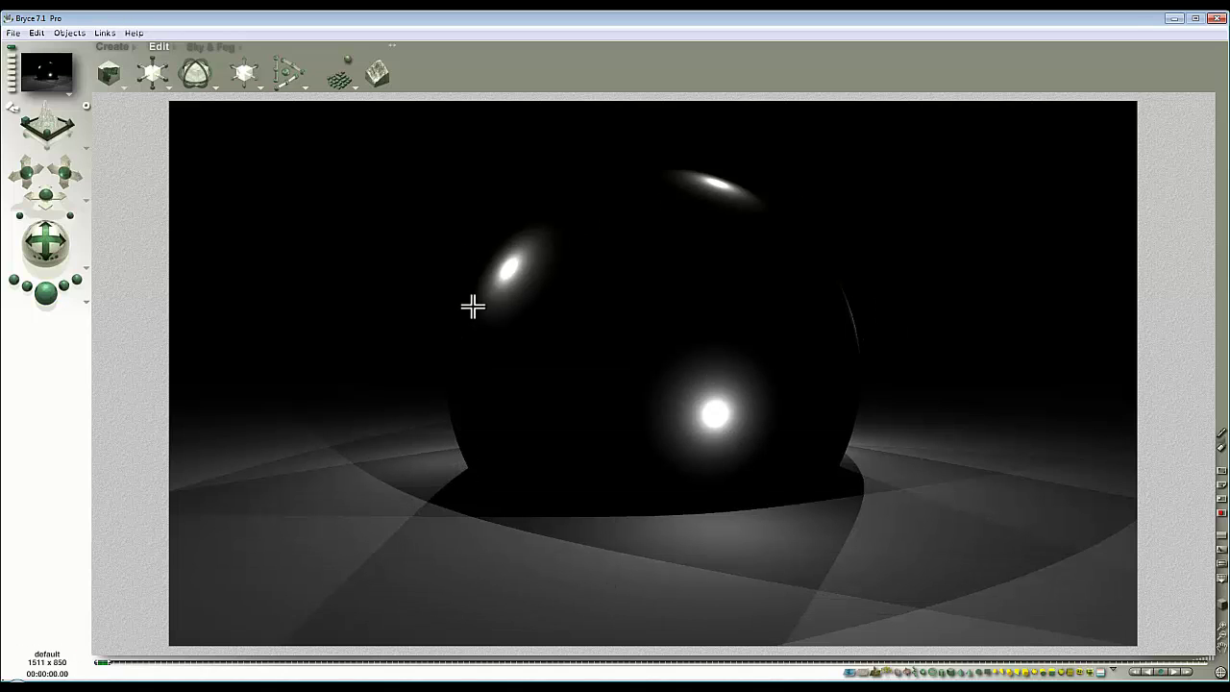
pyautogui.click(616, 430)
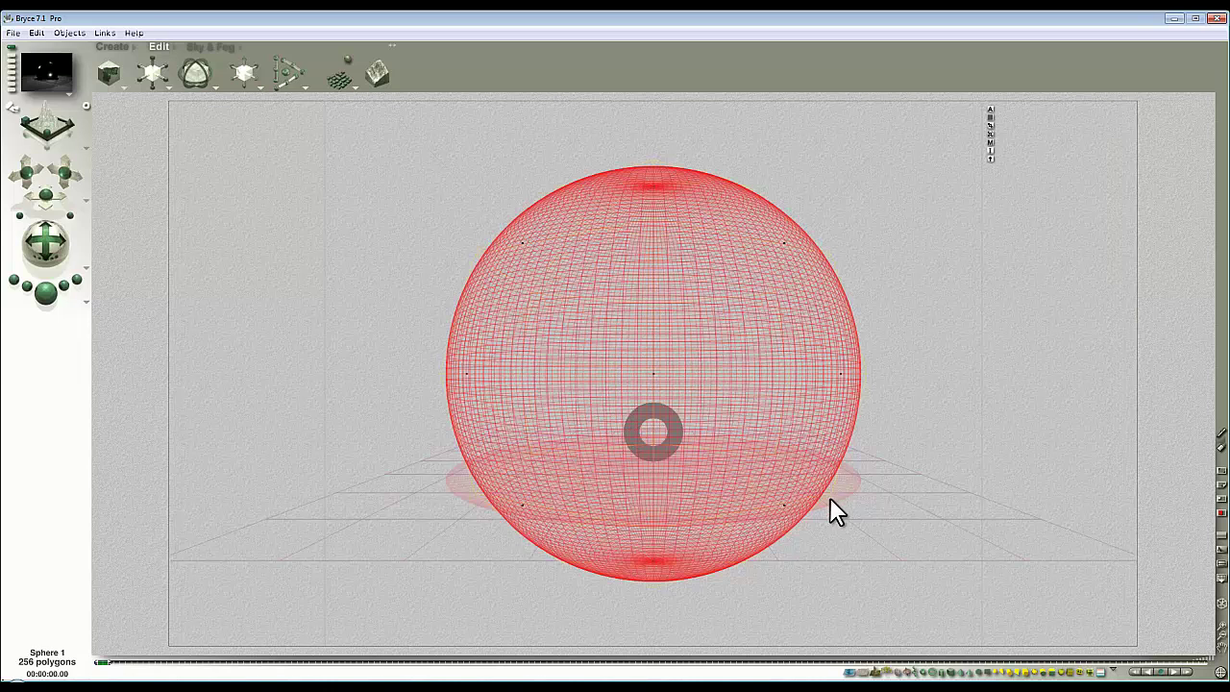
# - Turn off Cast, Receive and Self Shadows in the shared material of the sphere and ground plane, and render the scene
pyautogui.rightClick(883, 506)
pyautogui.click(894, 512)
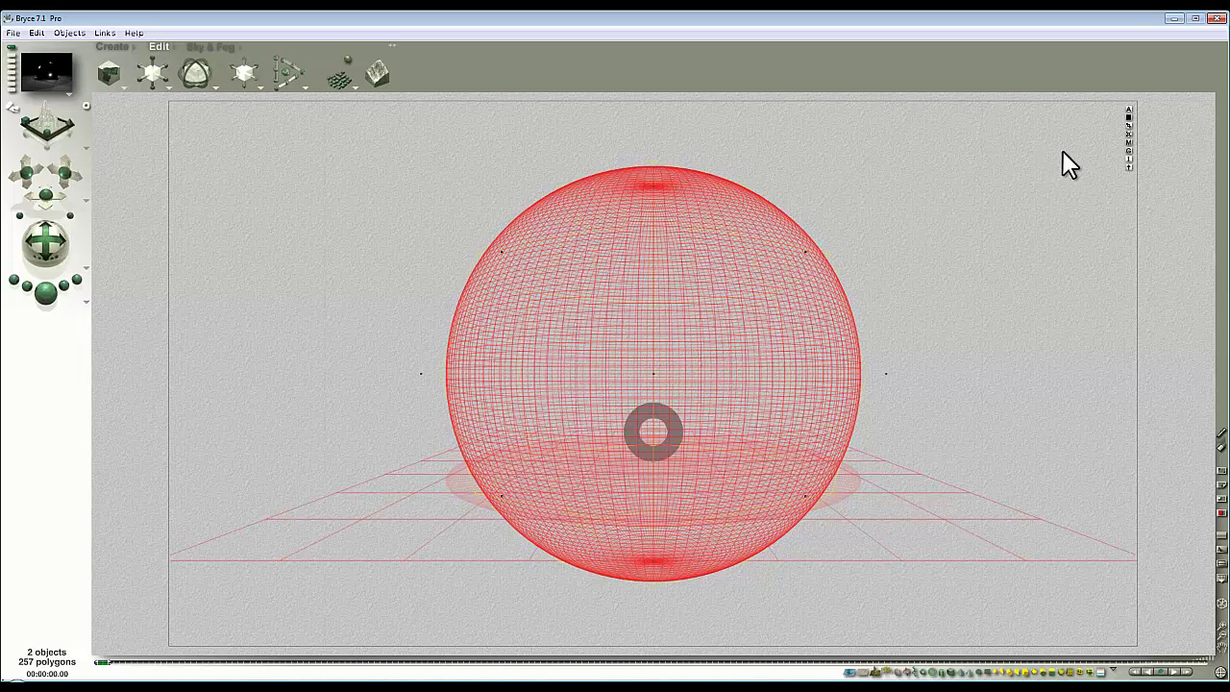
pyautogui.click(1130, 143)
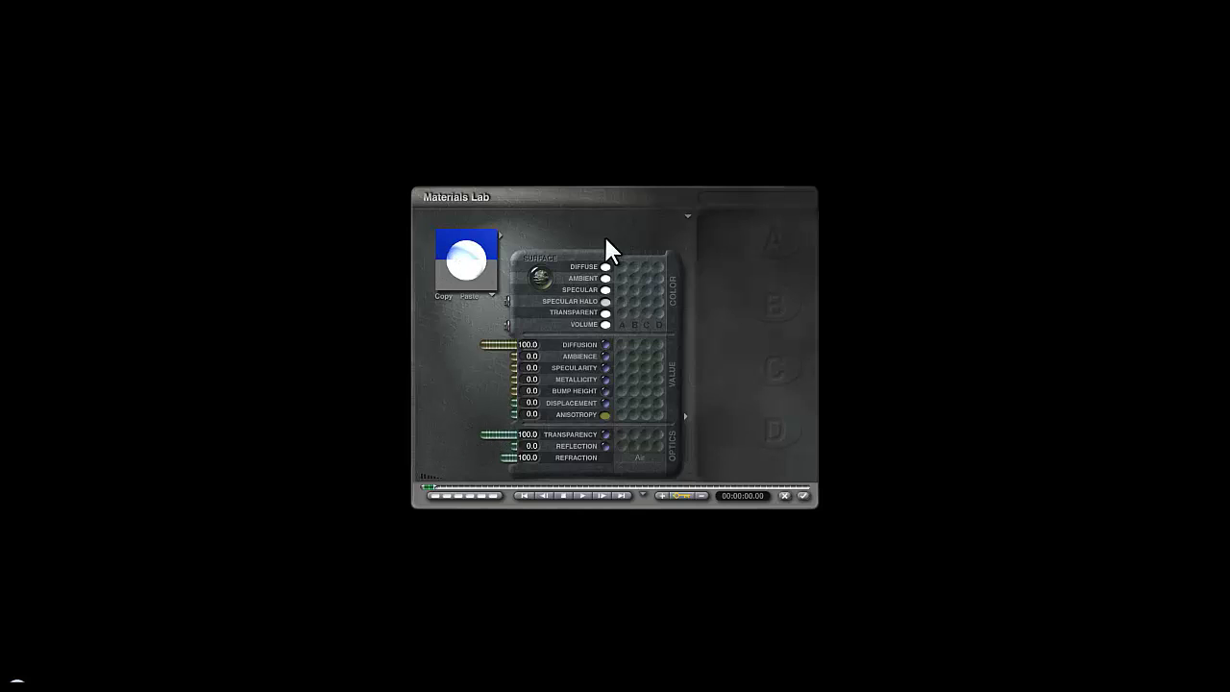
pyautogui.click(692, 216)
pyautogui.click(727, 317)
pyautogui.click(688, 218)
pyautogui.click(728, 348)
pyautogui.click(688, 218)
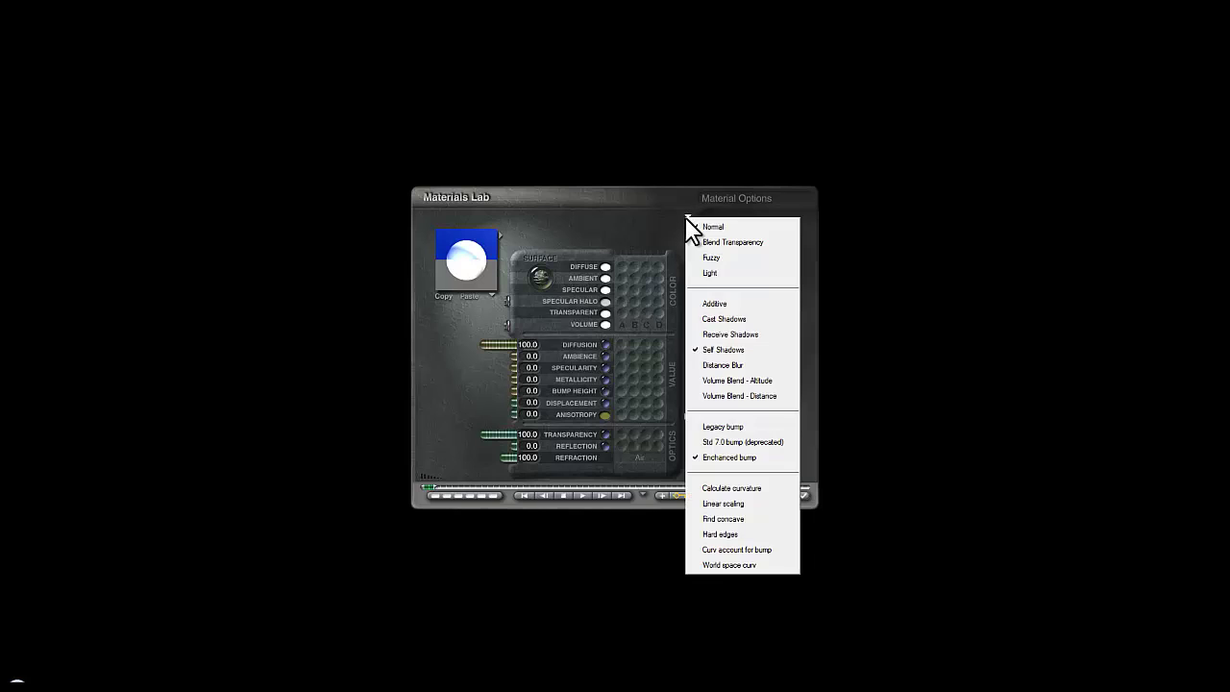
pyautogui.click(728, 348)
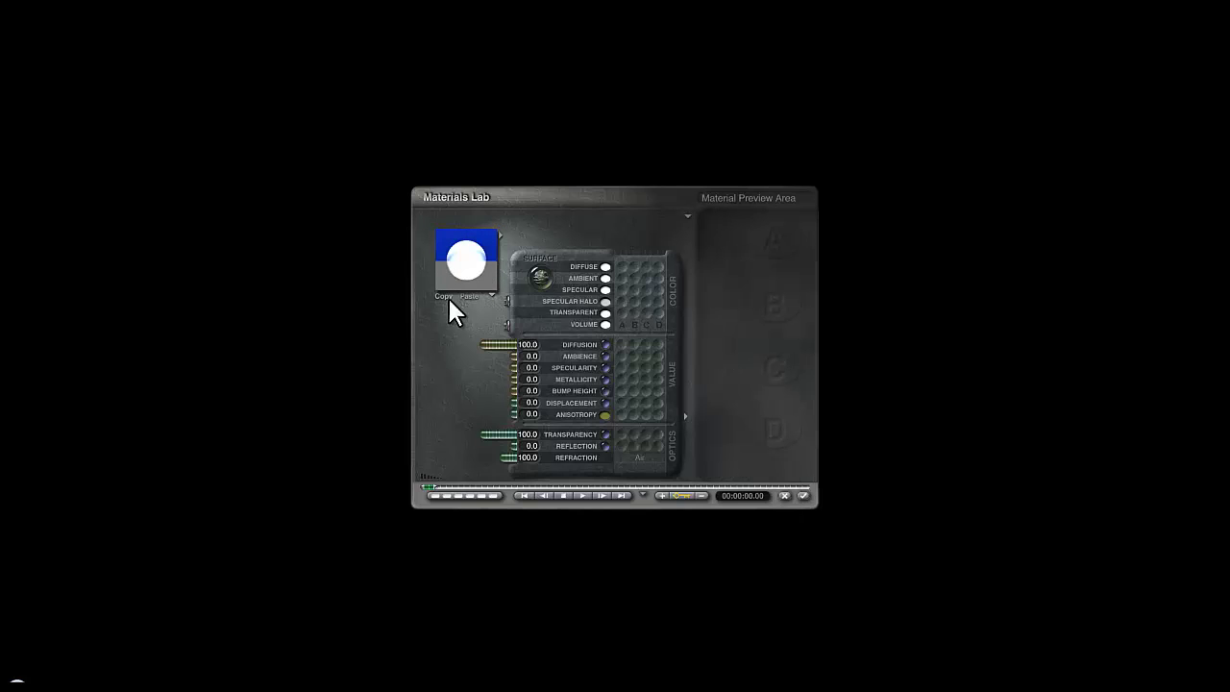
pyautogui.click(804, 496)
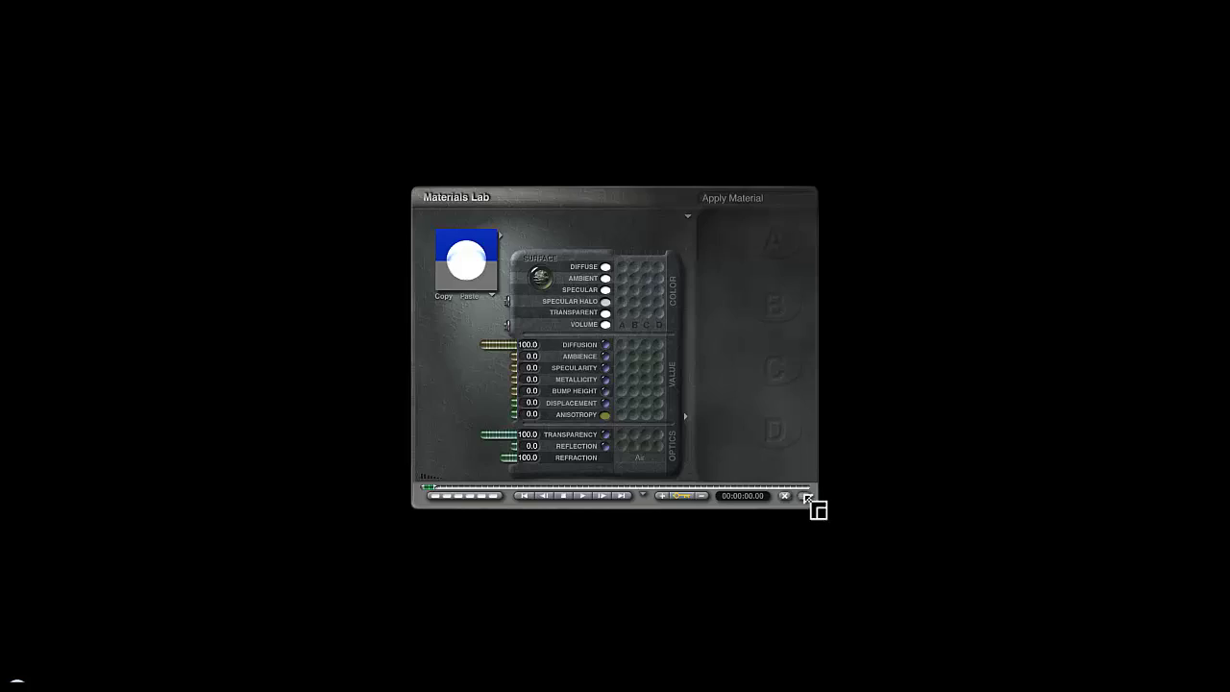
pyautogui.click(45, 291)
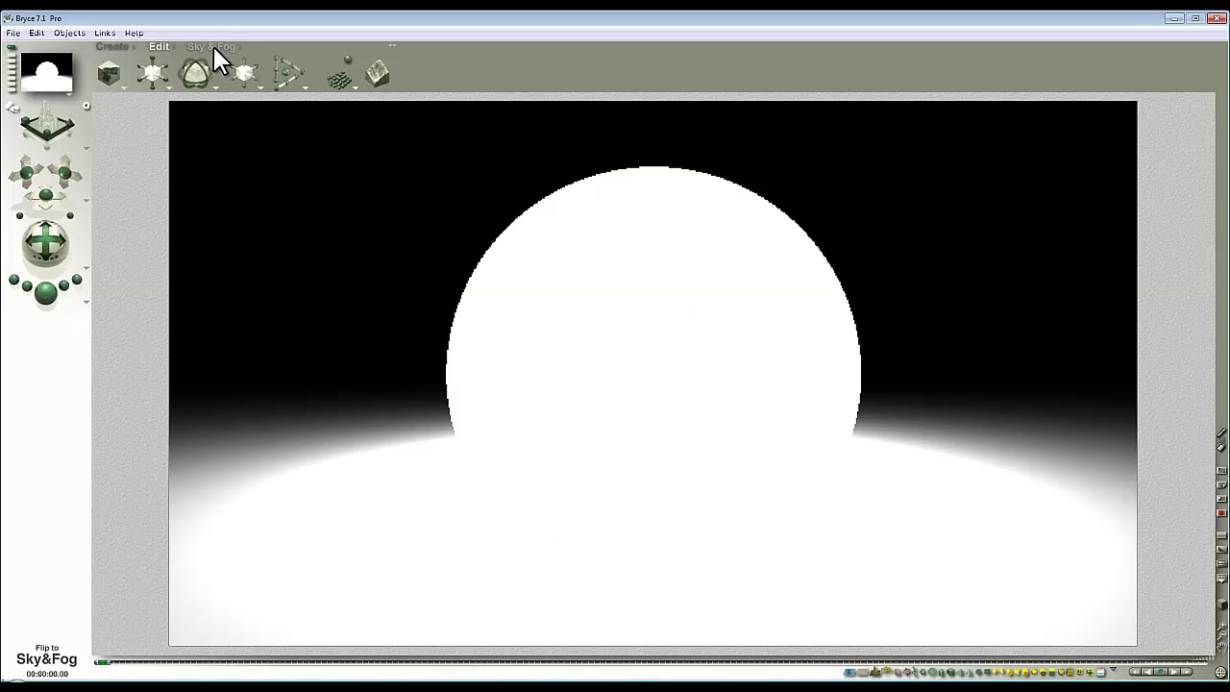
# - Select the dome light inside the sphere, set its Diffuse intensity to 100, and render the scene
pyautogui.click(737, 304)
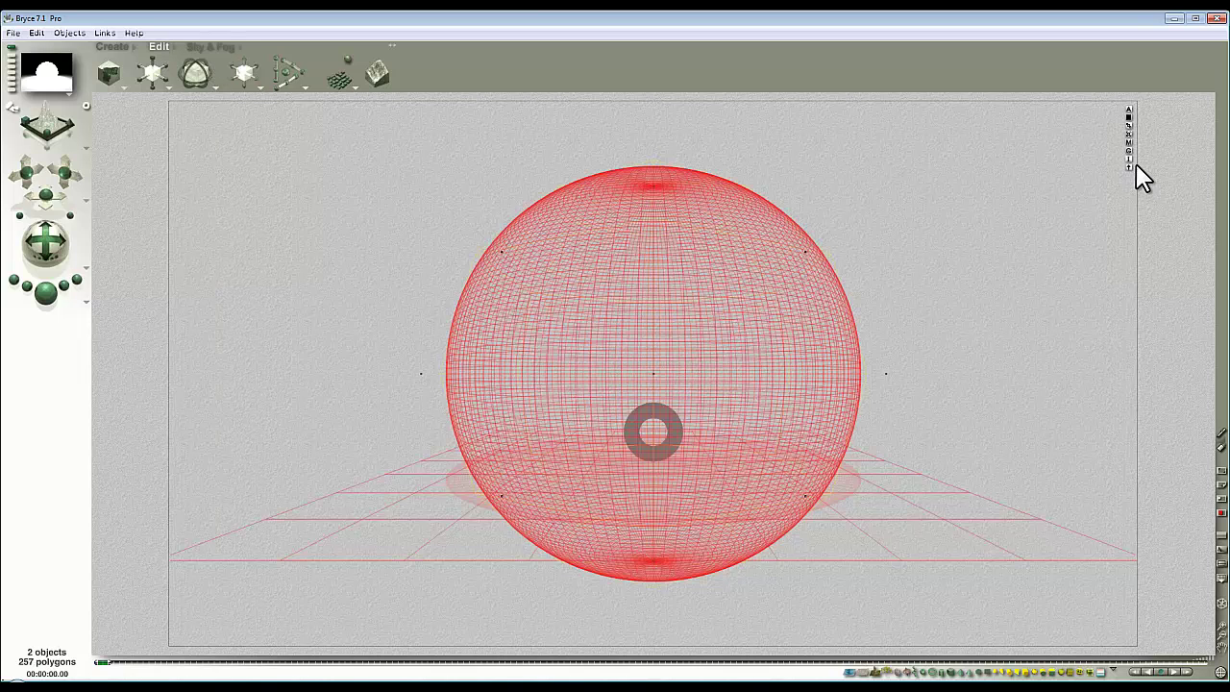
pyautogui.rightClick(713, 342)
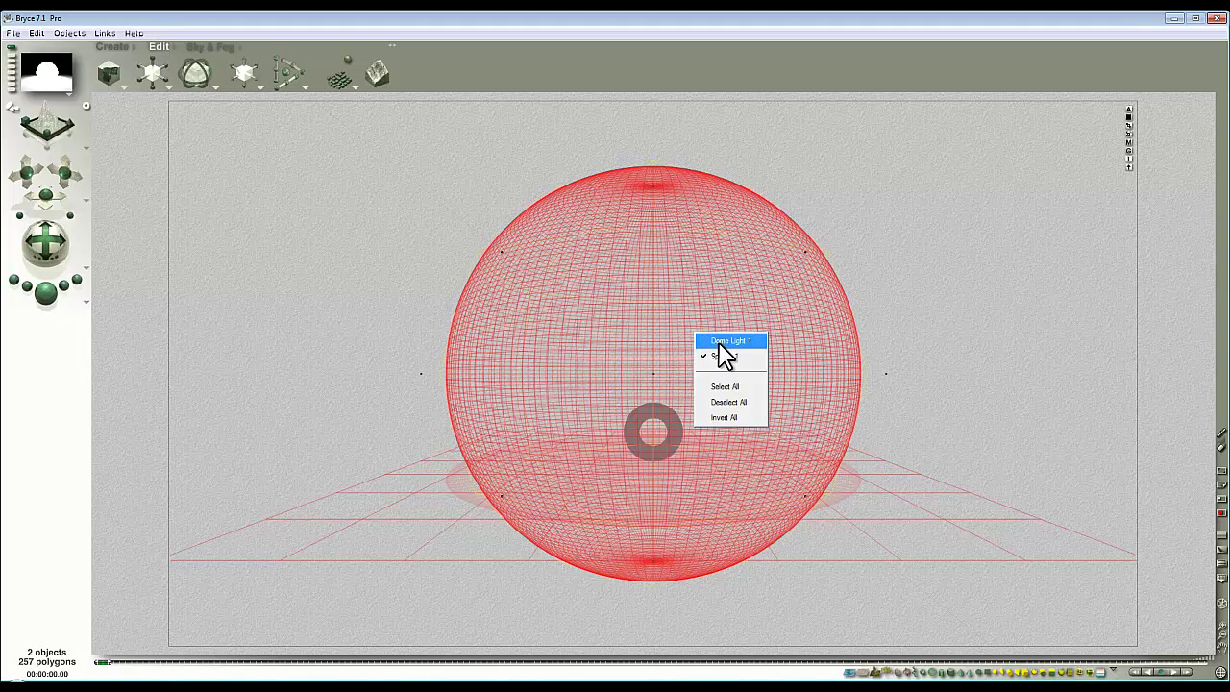
pyautogui.click(723, 342)
pyautogui.click(1006, 151)
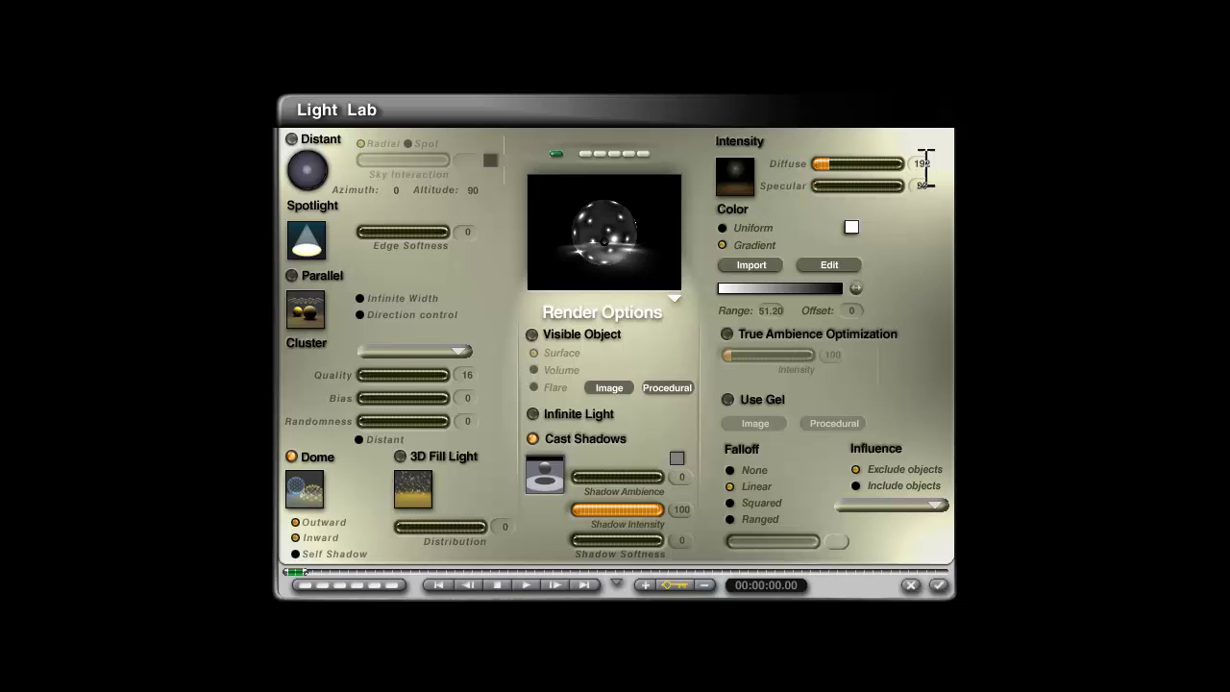
pyautogui.write('00')
pyautogui.press('Return')
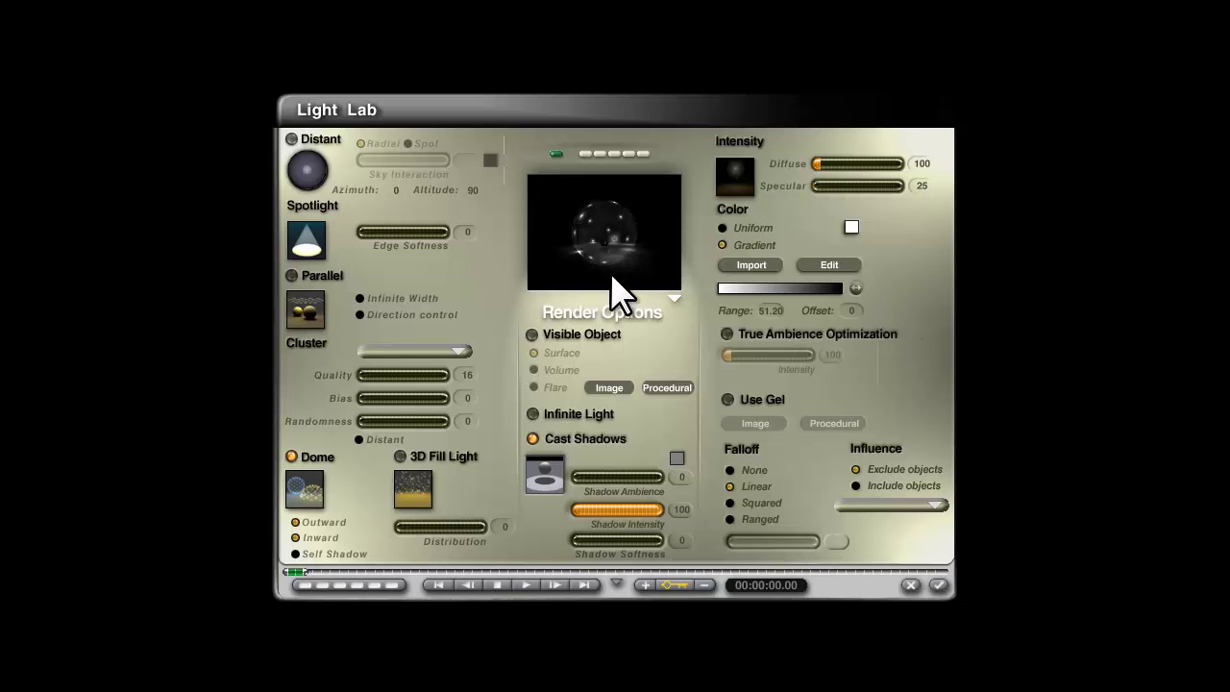
pyautogui.click(939, 586)
pyautogui.hotkey('ctrl', 'r')
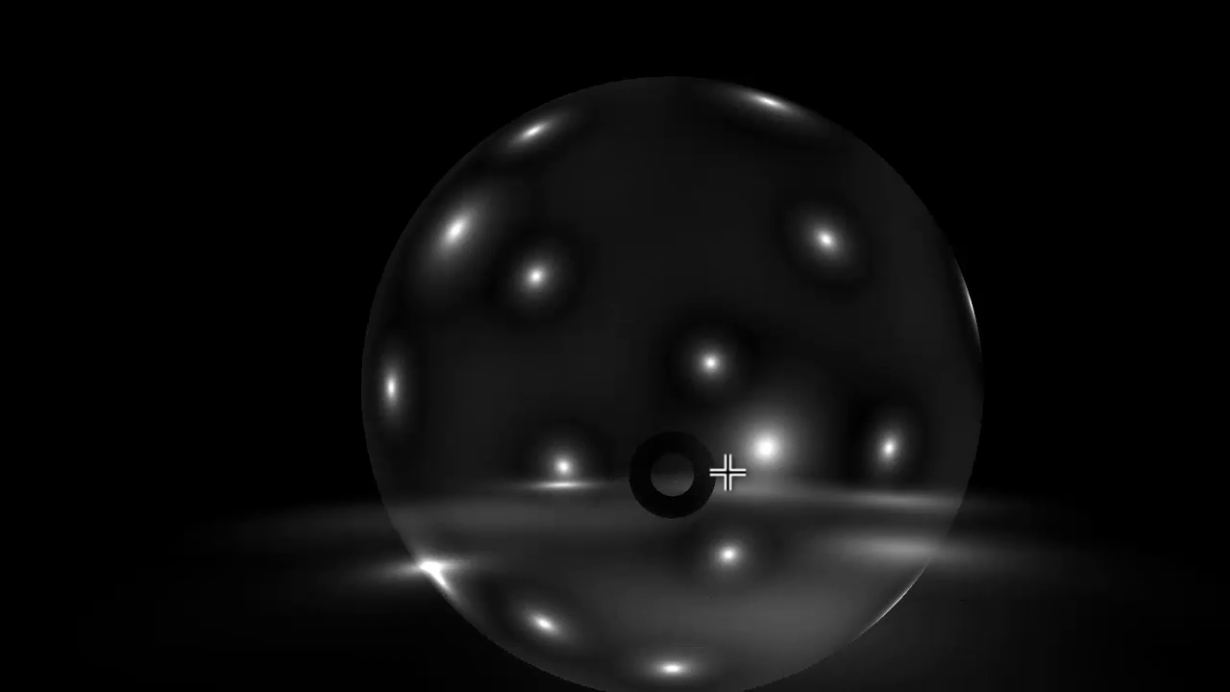
pyautogui.click(624, 421)
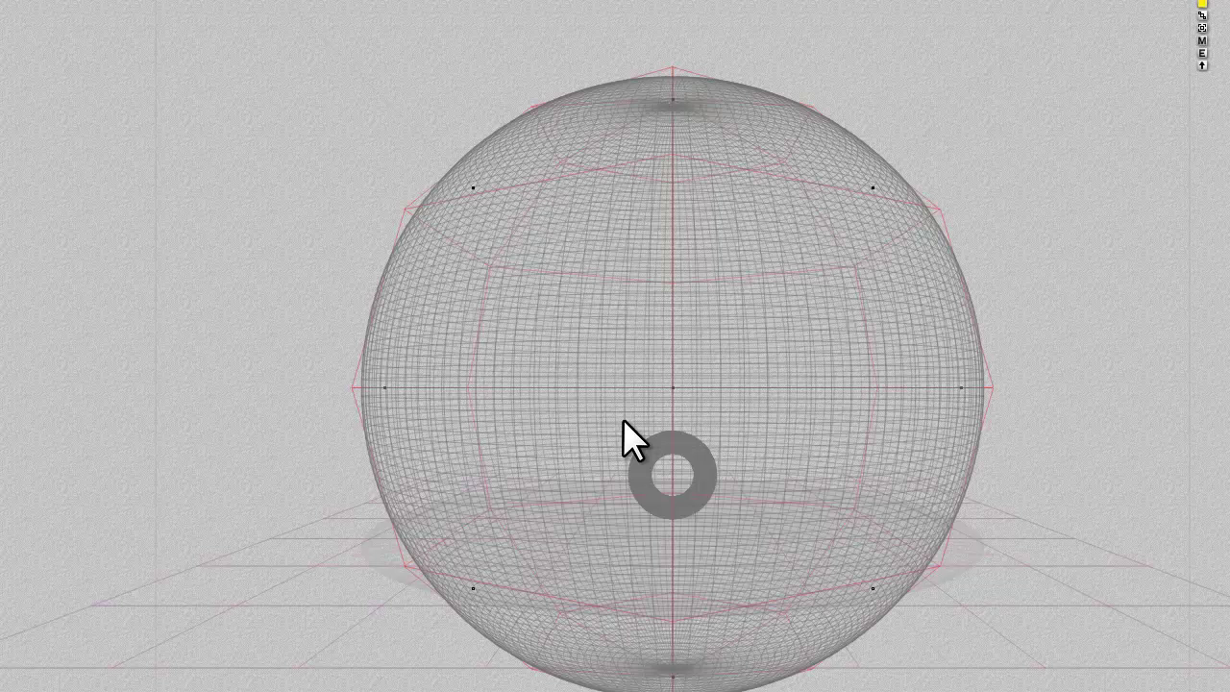
# - Compare several Quality and Diffuse levels for the dome light, settling on Quality 169 and Diffuse 171
pyautogui.click(1200, 60)
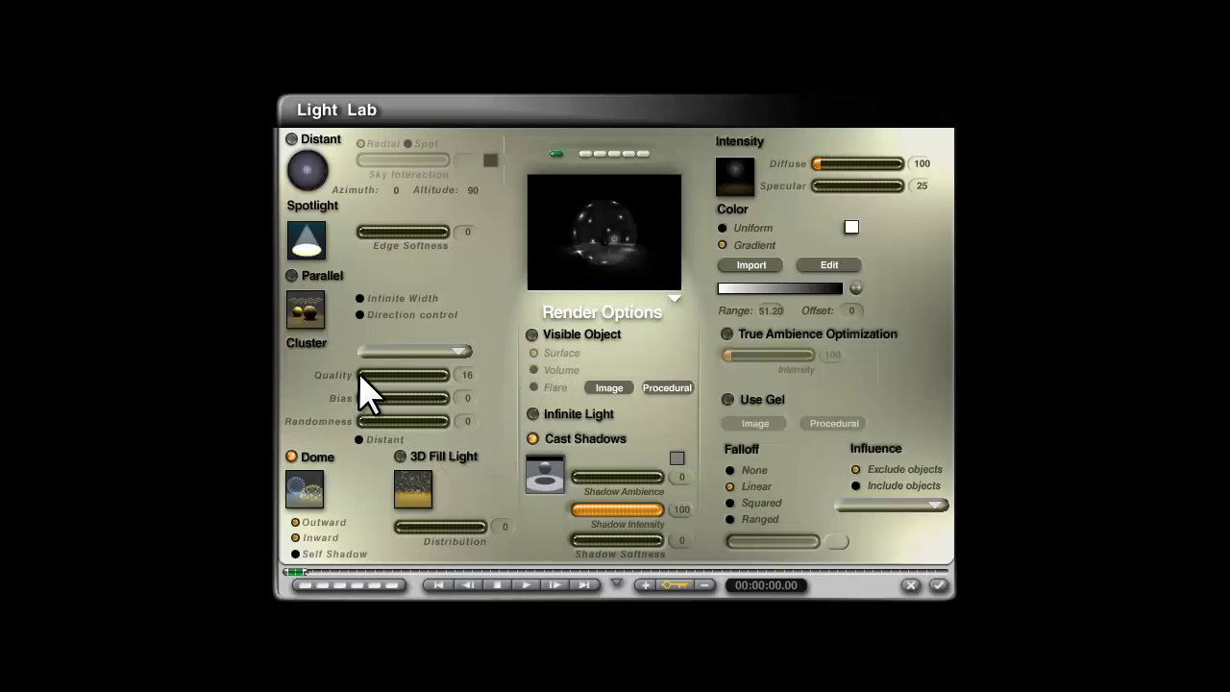
pyautogui.moveTo(359, 372)
pyautogui.mouseDown()
pyautogui.moveTo(387, 376)
pyautogui.moveTo(371, 376)
pyautogui.mouseUp()
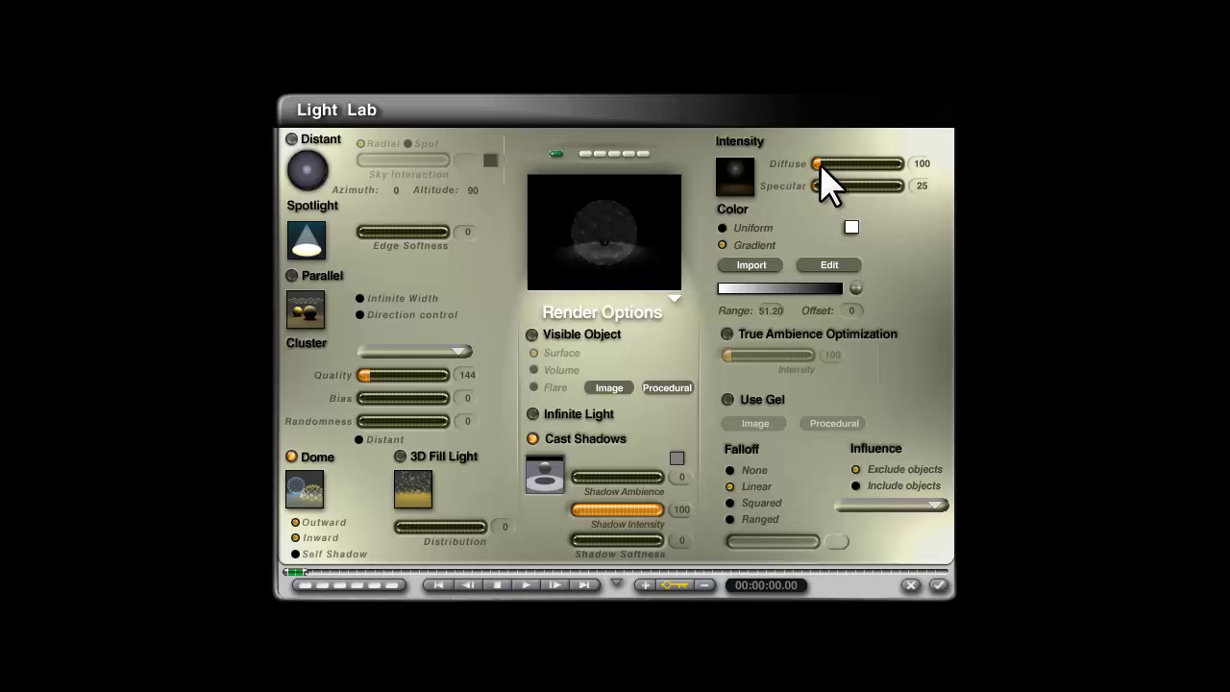
pyautogui.moveTo(821, 163); pyautogui.dragTo(846, 165)
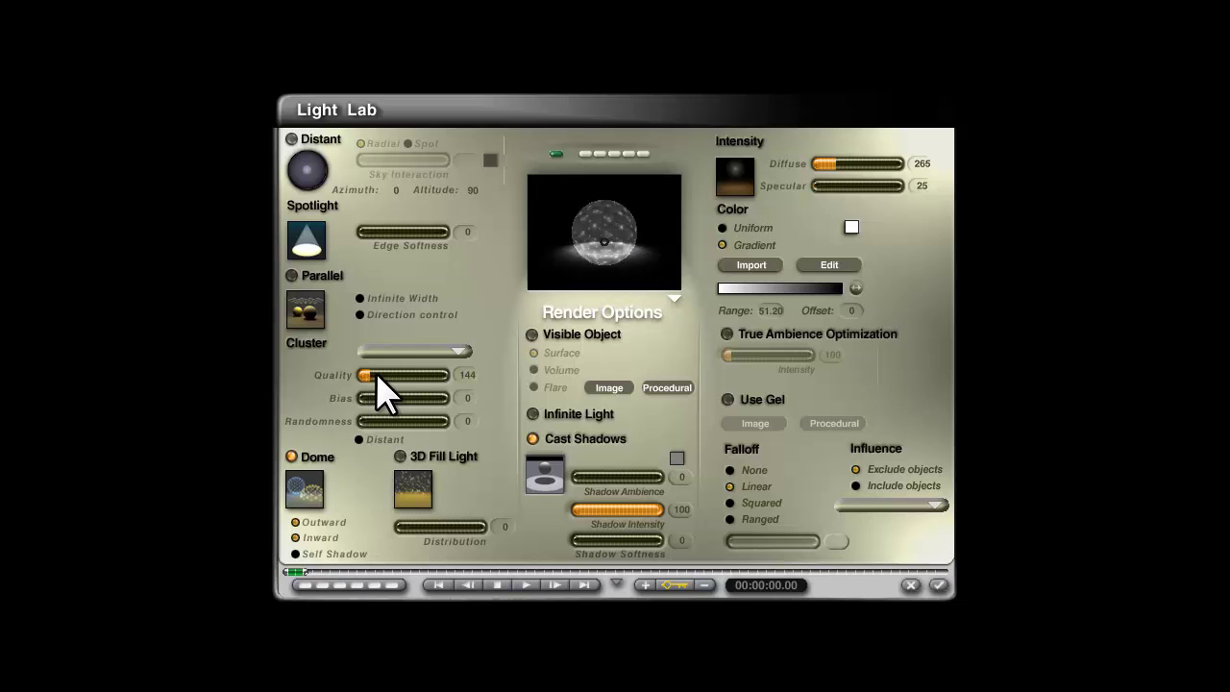
pyautogui.moveTo(376, 375); pyautogui.dragTo(391, 375)
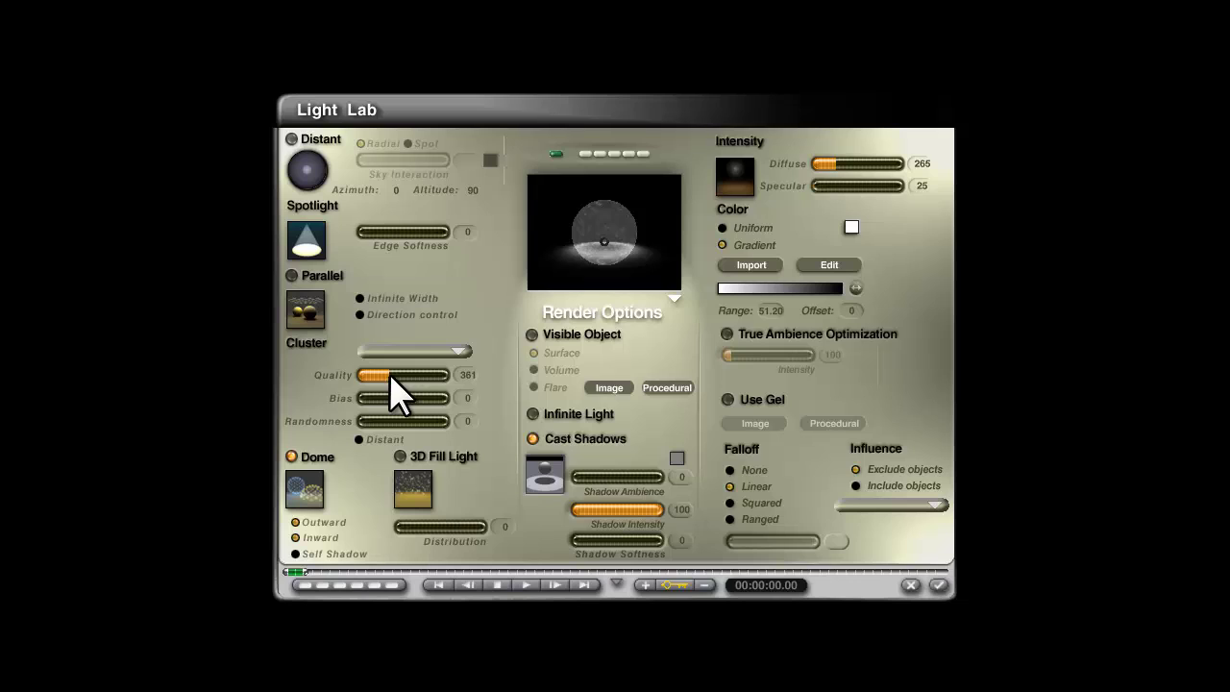
pyautogui.moveTo(842, 165); pyautogui.dragTo(857, 186)
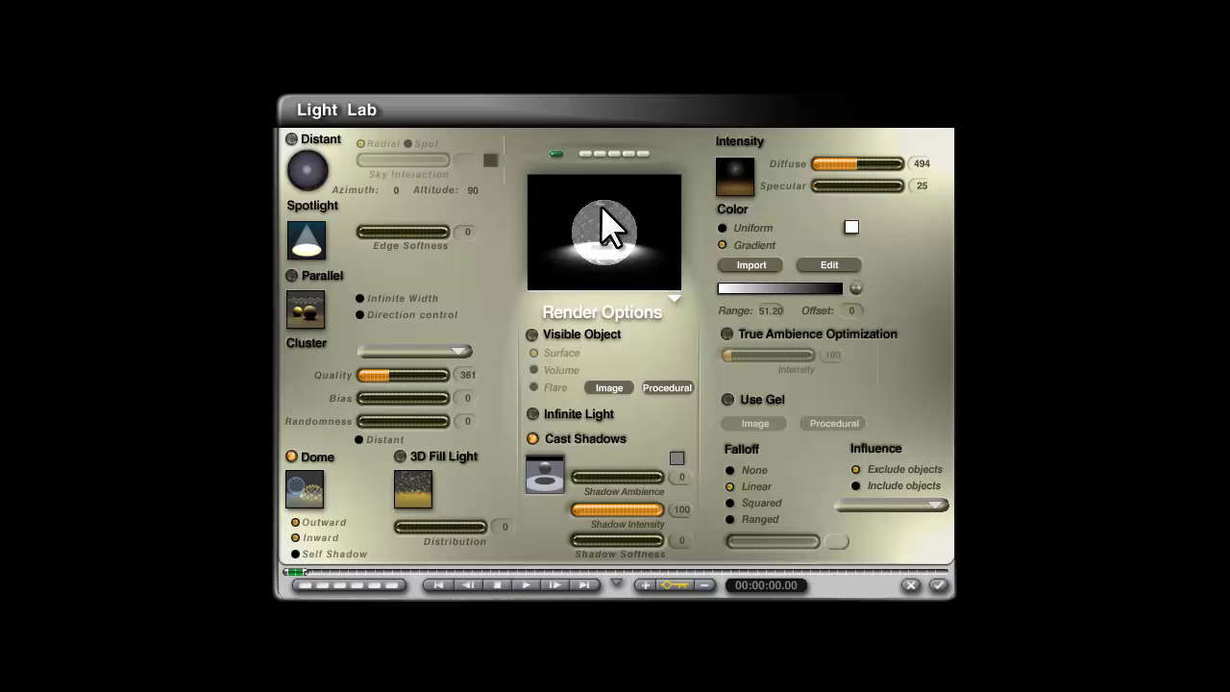
pyautogui.moveTo(830, 165); pyautogui.dragTo(827, 163)
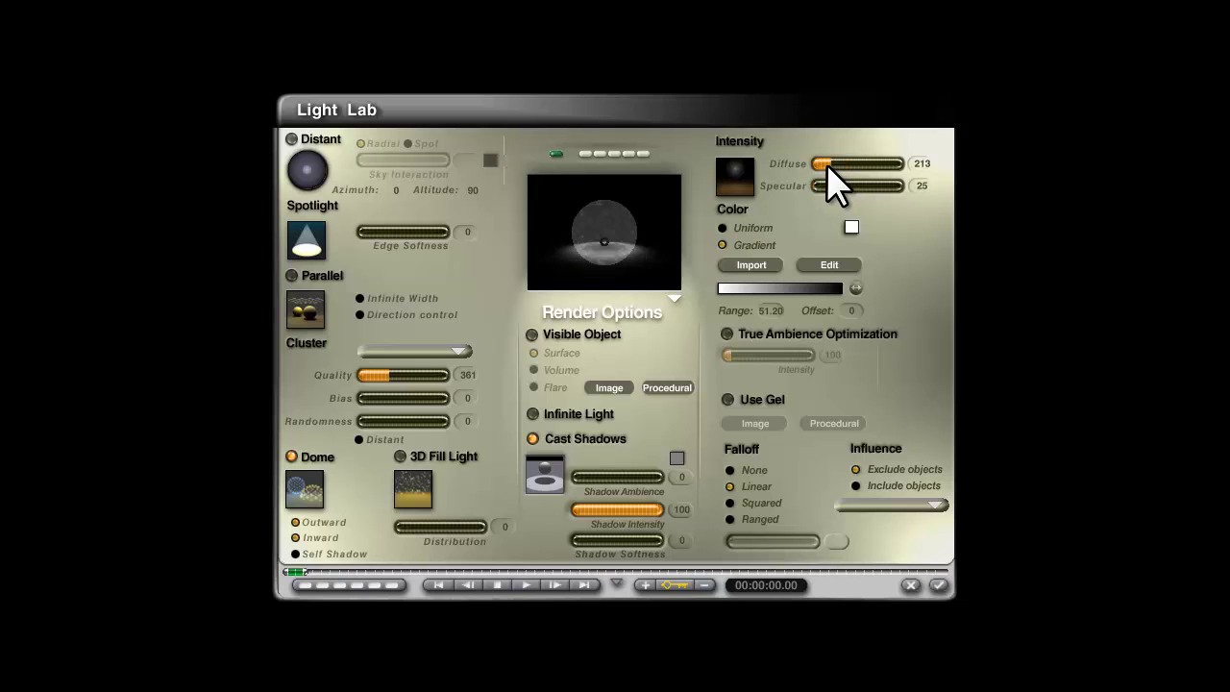
pyautogui.moveTo(389, 375); pyautogui.dragTo(371, 374)
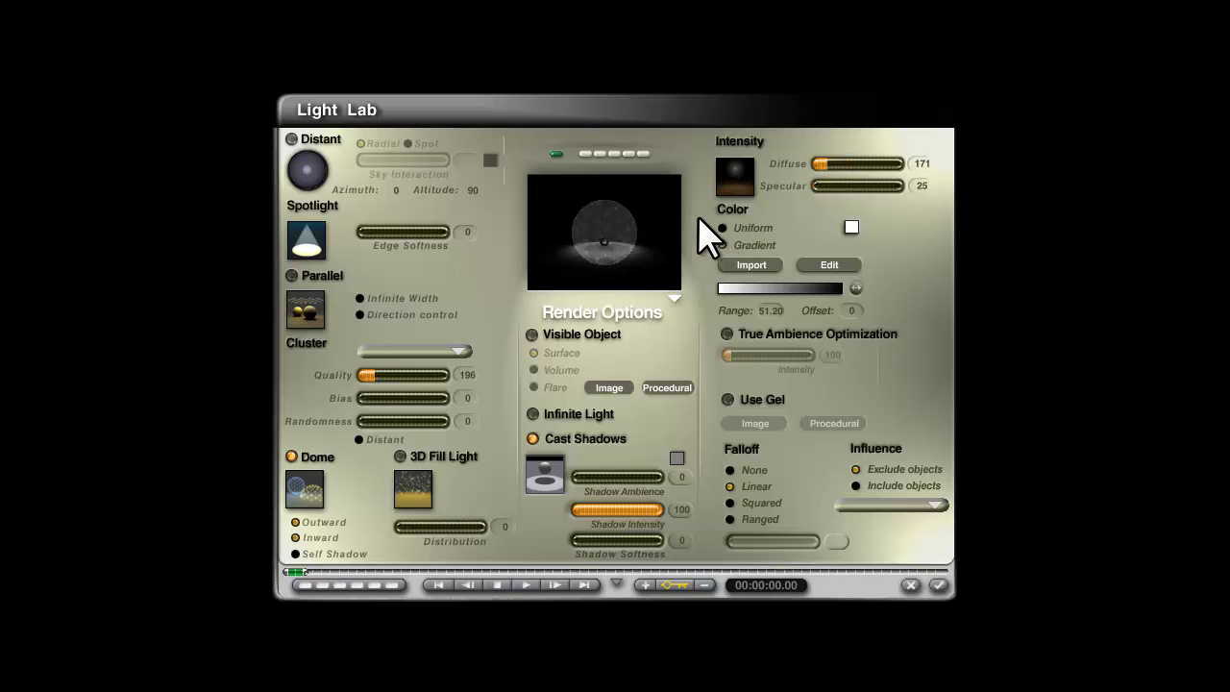
pyautogui.moveTo(368, 376); pyautogui.dragTo(364, 375)
# - Try a dome light Bias of 69, change it to -61, and render the scene with the accepted settings
pyautogui.moveTo(361, 398); pyautogui.dragTo(404, 401)
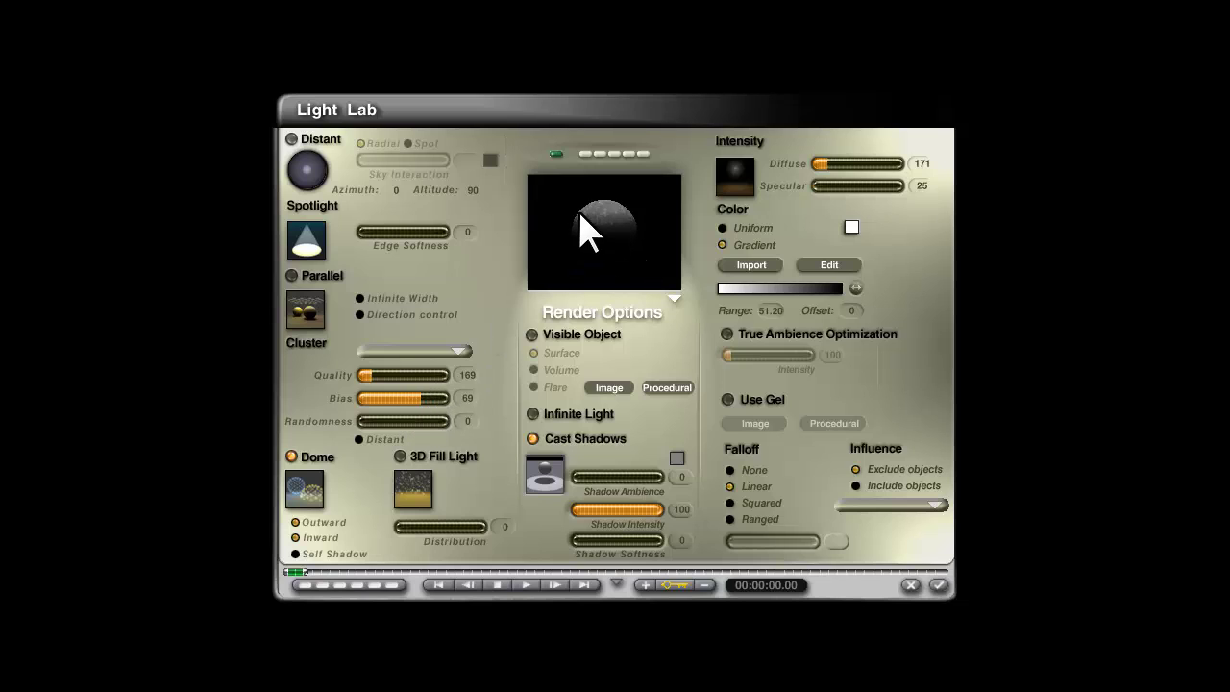
pyautogui.click(420, 398)
pyautogui.moveTo(405, 400); pyautogui.dragTo(337, 399)
pyautogui.click(381, 398)
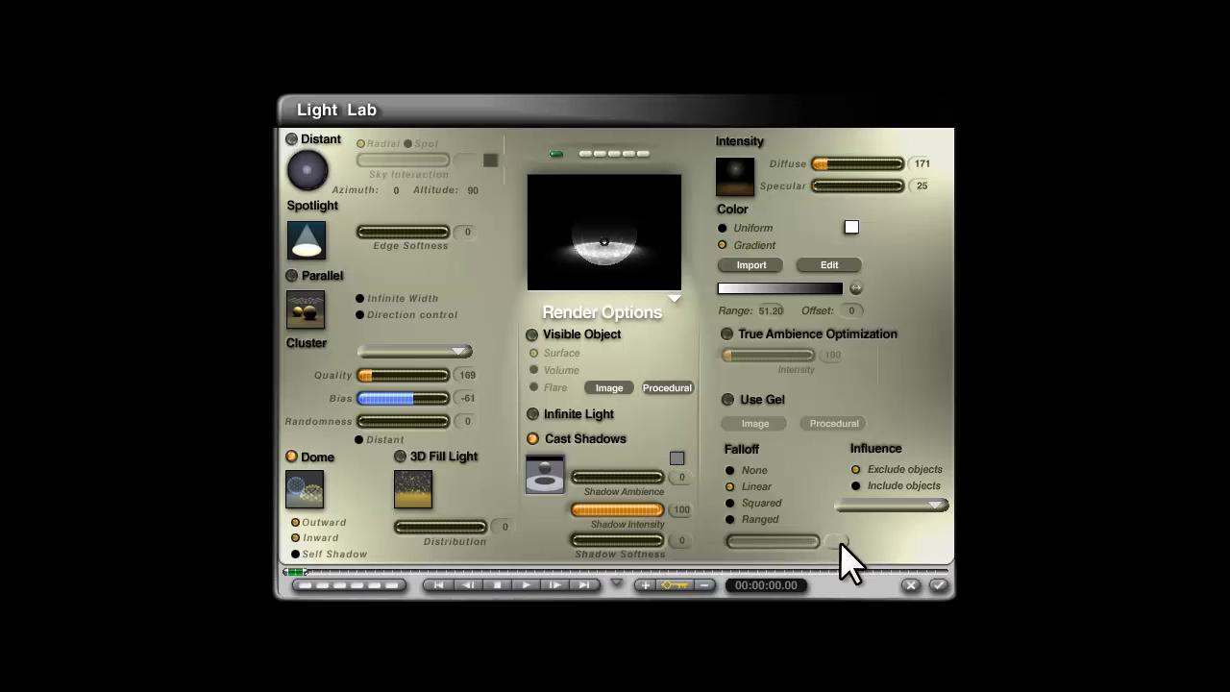
pyautogui.click(938, 586)
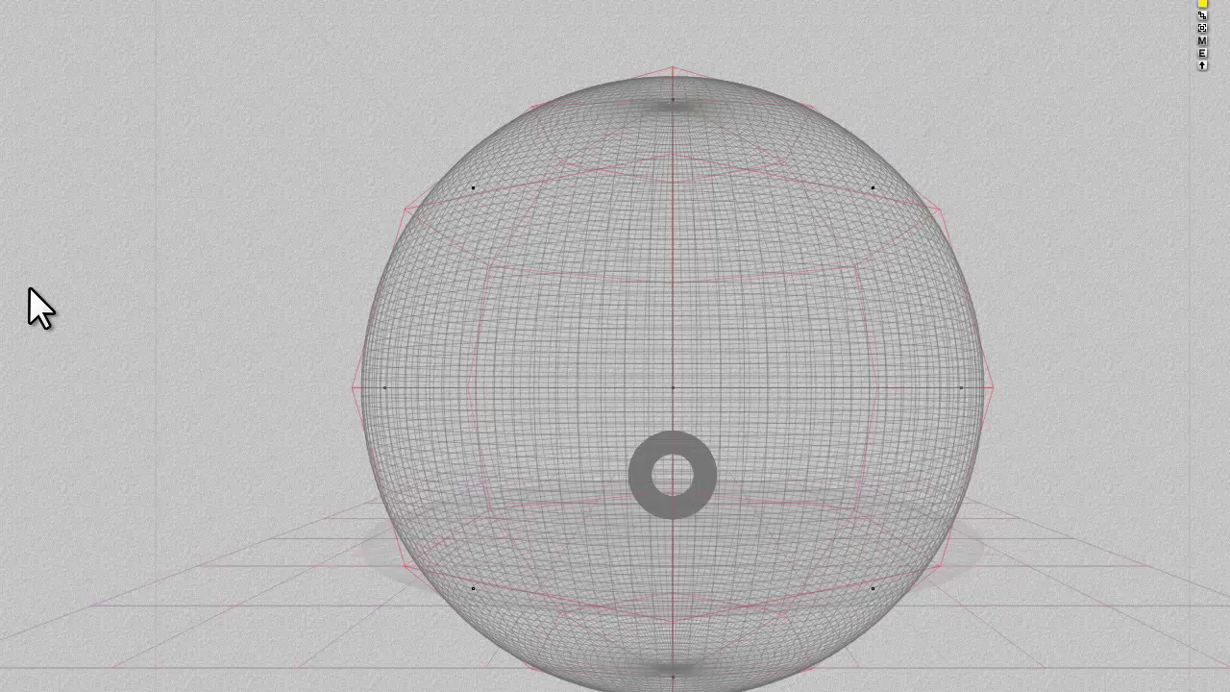
pyautogui.hotkey('ctrl', 'r')
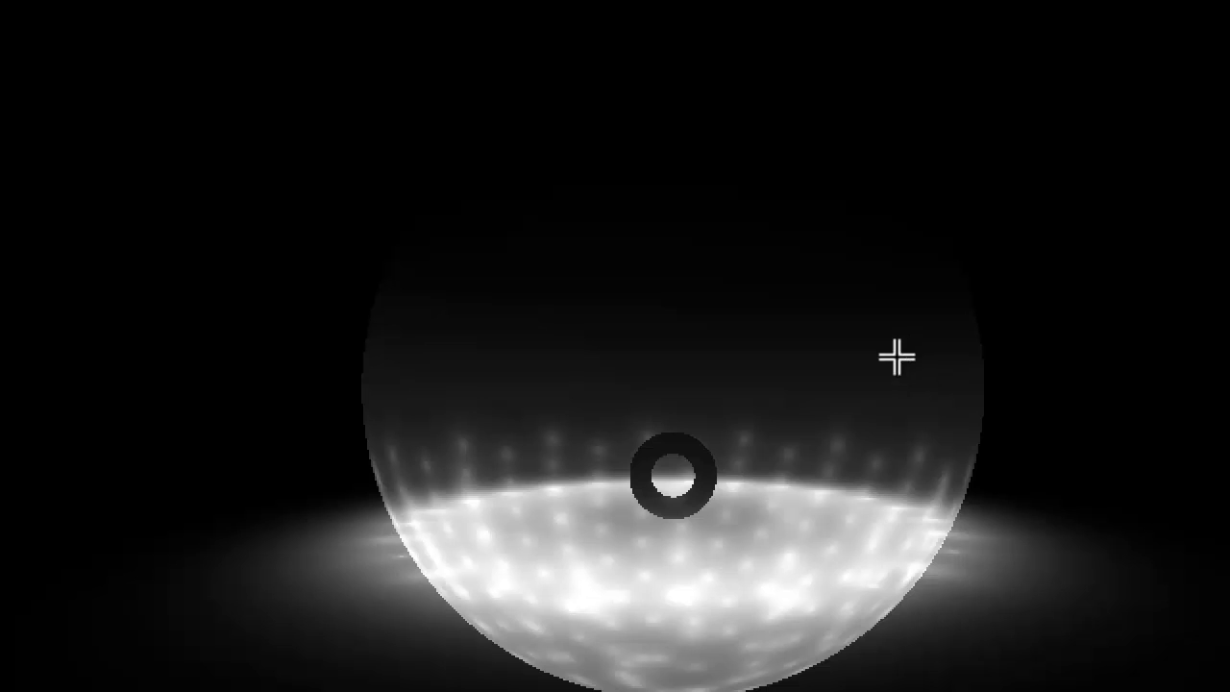
pyautogui.click(783, 358)
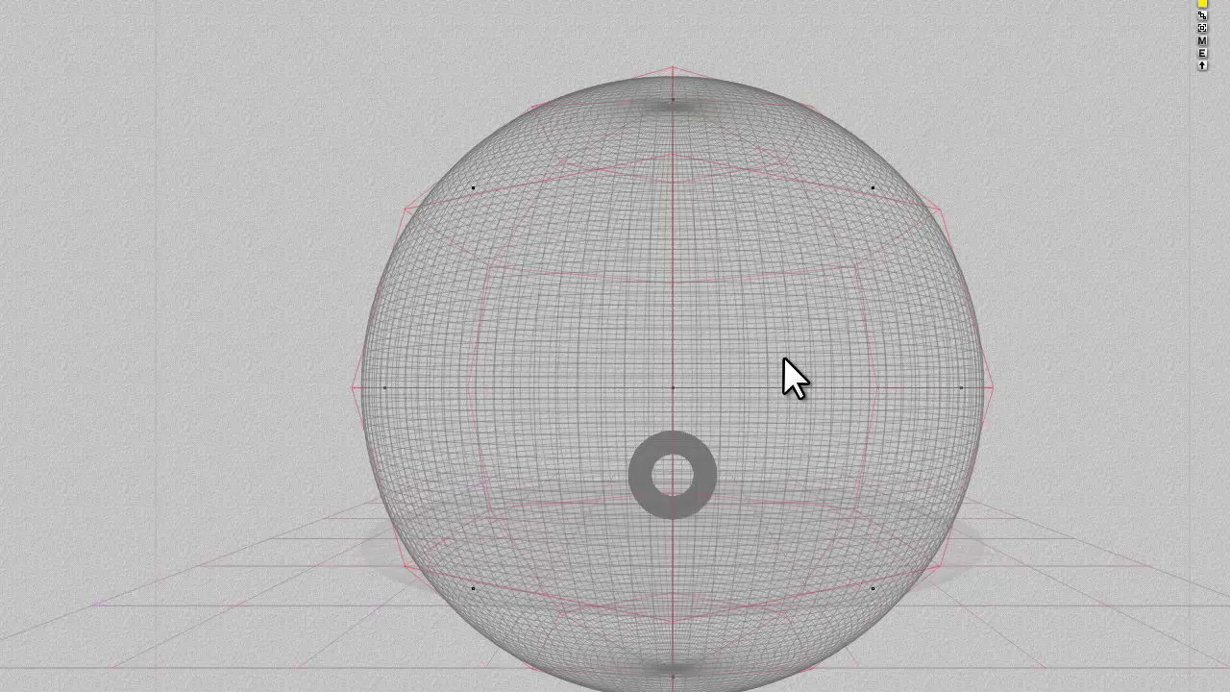
# - Reset the dome light's Bias to 0, set Randomness to 47, and render the scene
pyautogui.click(1203, 52)
pyautogui.moveTo(386, 399)
pyautogui.mouseDown()
pyautogui.moveTo(438, 398)
pyautogui.moveTo(378, 395)
pyautogui.moveTo(399, 395)
pyautogui.mouseUp()
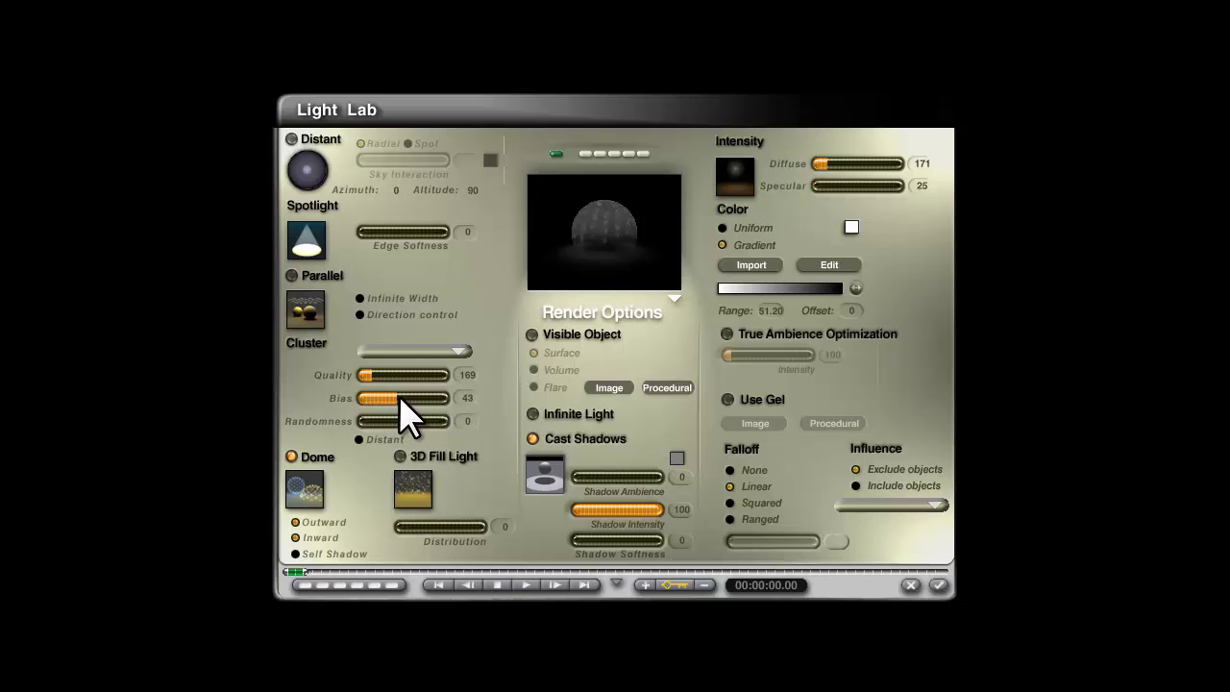
pyautogui.write('0')
pyautogui.press('Return')
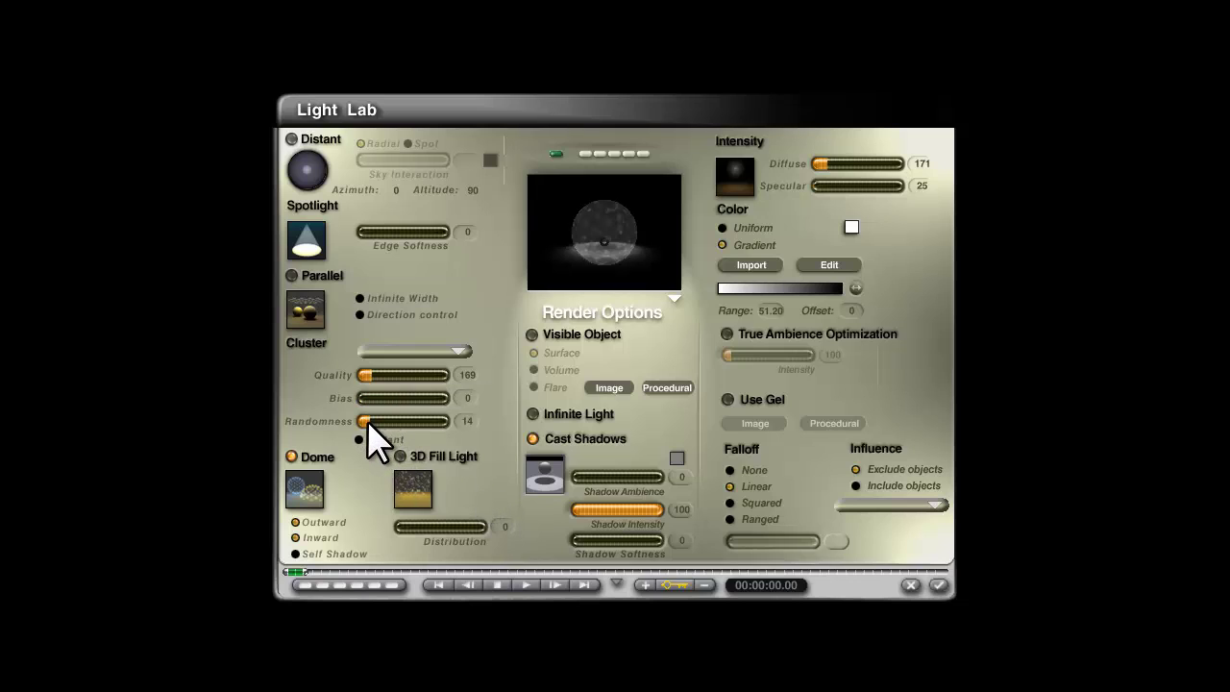
pyautogui.moveTo(363, 419); pyautogui.dragTo(400, 446)
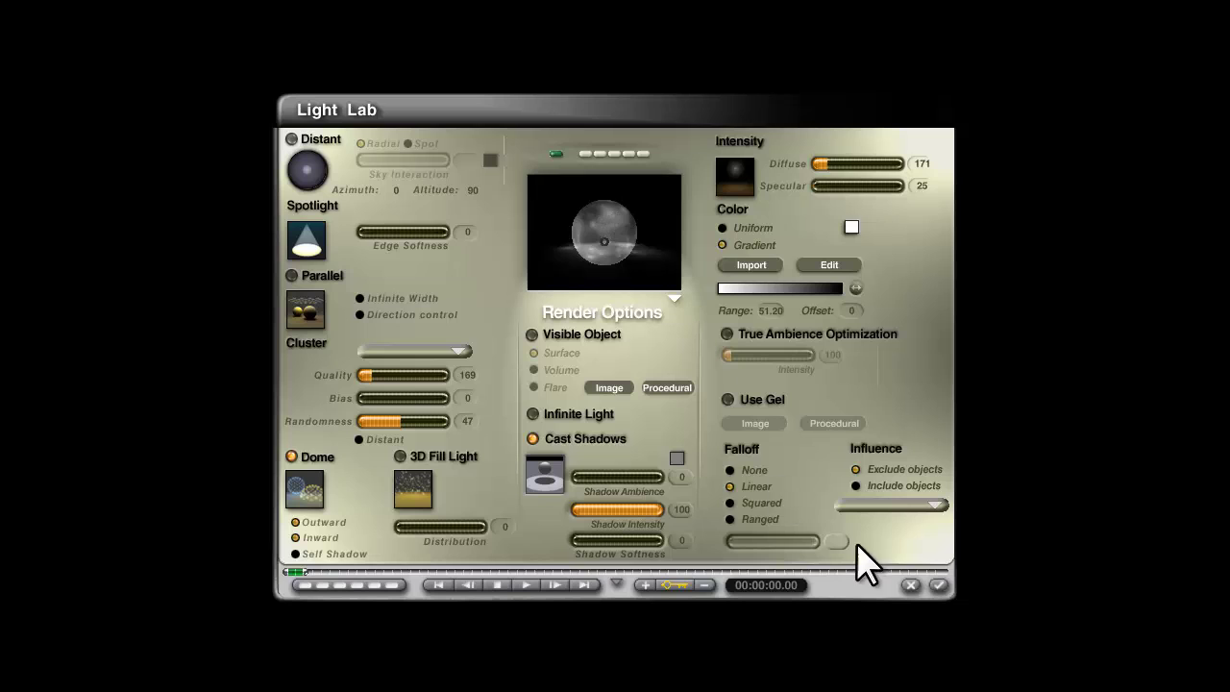
pyautogui.click(937, 586)
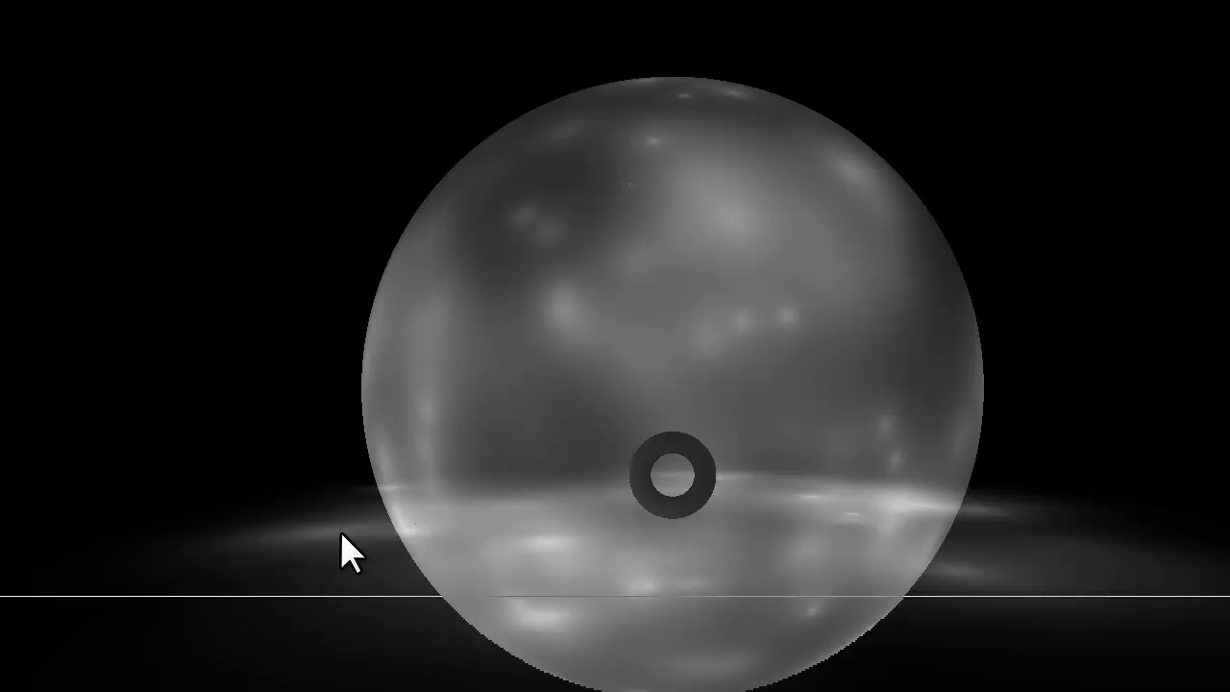
pyautogui.click(659, 335)
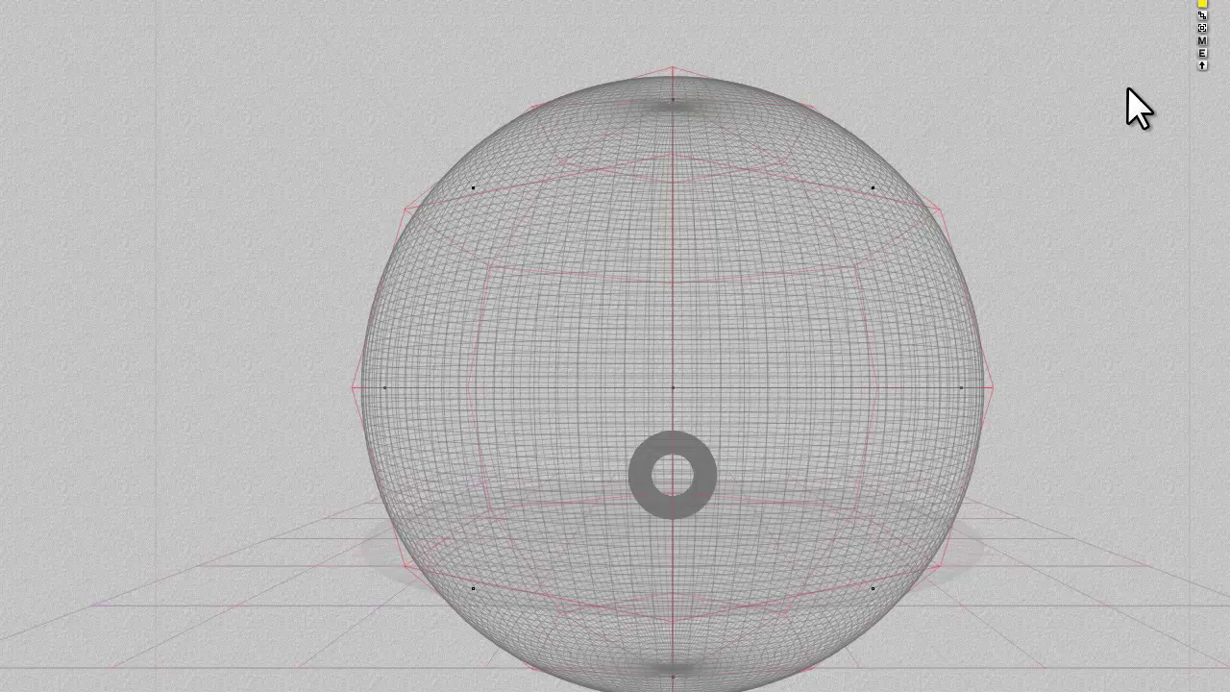
# - Reset the dome light's Randomness to 0, lower Quality to 81, and render the scene
pyautogui.click(1202, 53)
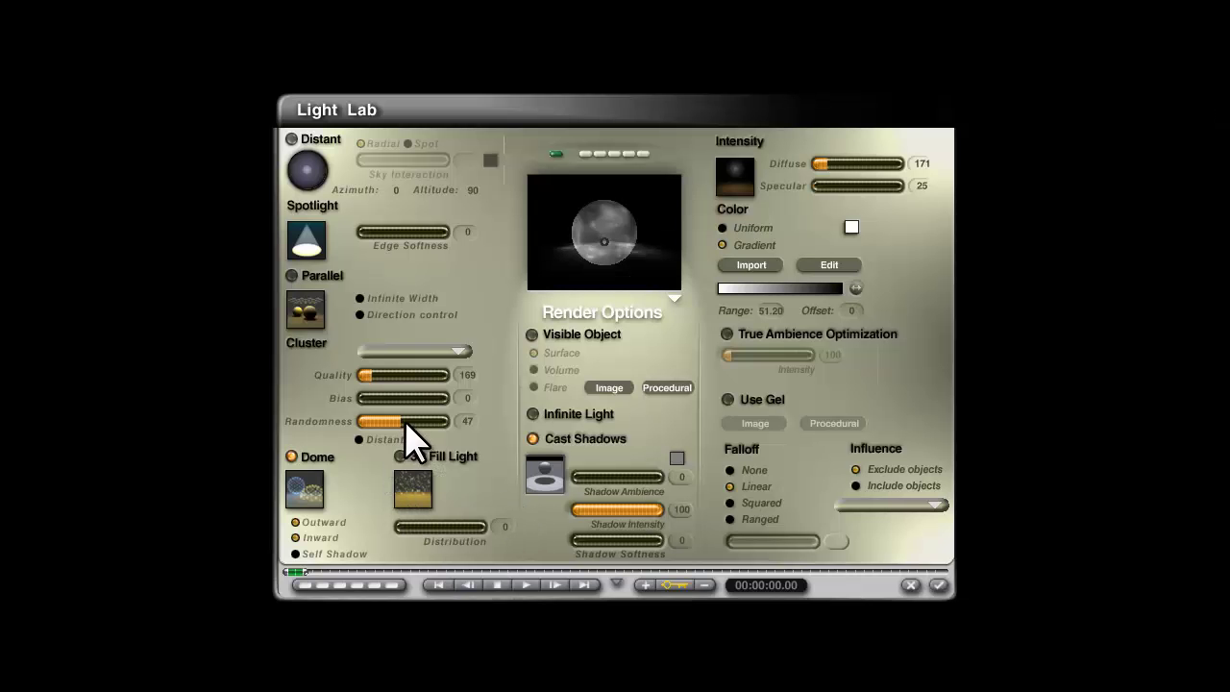
pyautogui.moveTo(405, 423); pyautogui.dragTo(356, 419)
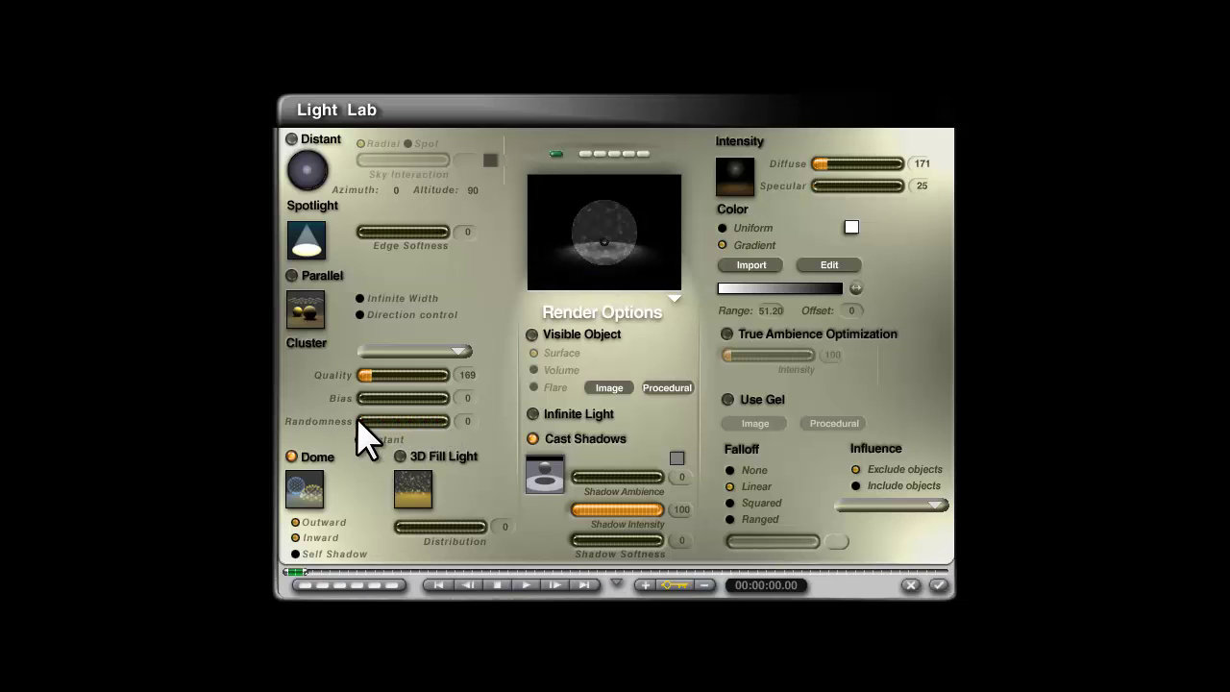
pyautogui.click(363, 375)
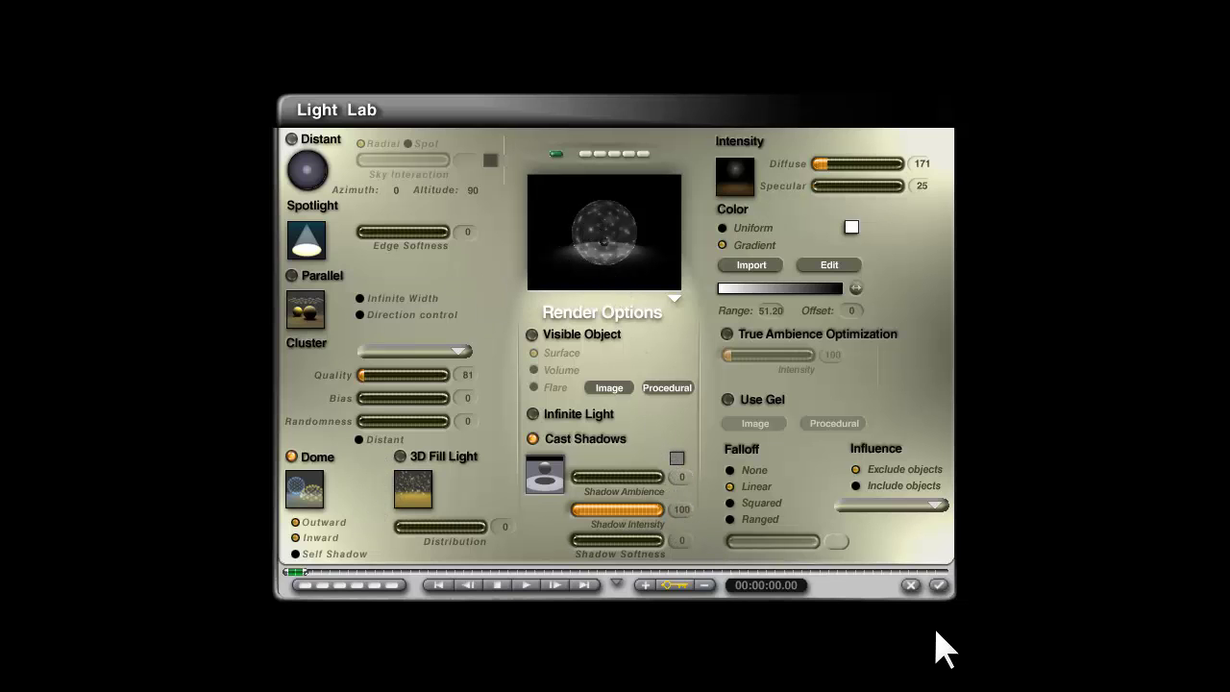
pyautogui.click(938, 584)
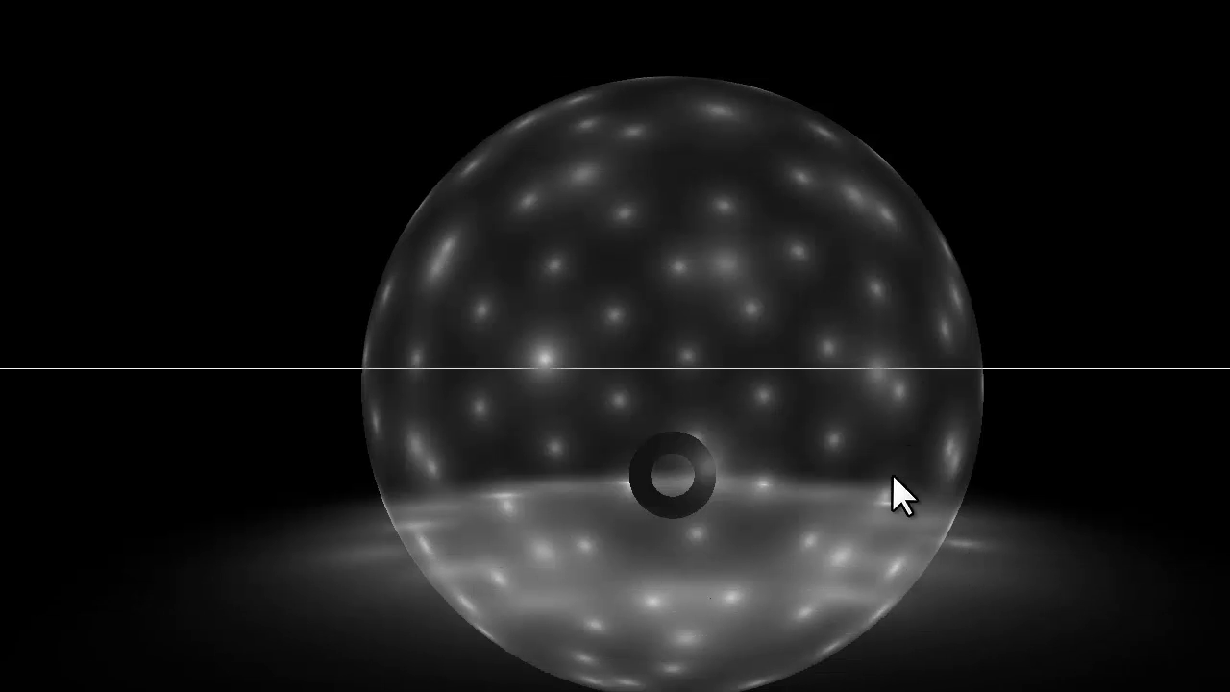
pyautogui.click(607, 297)
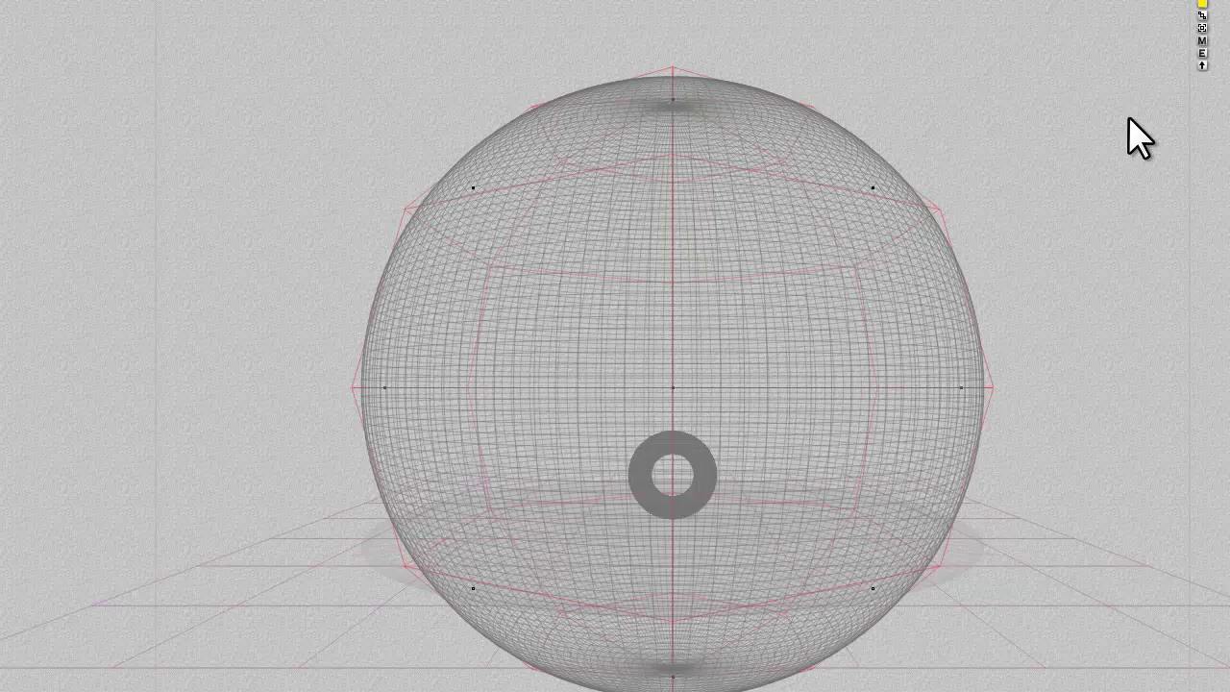
# - Add a white marker at 50% to the dome light's color gradient and recolor its starting marker black
pyautogui.click(1201, 55)
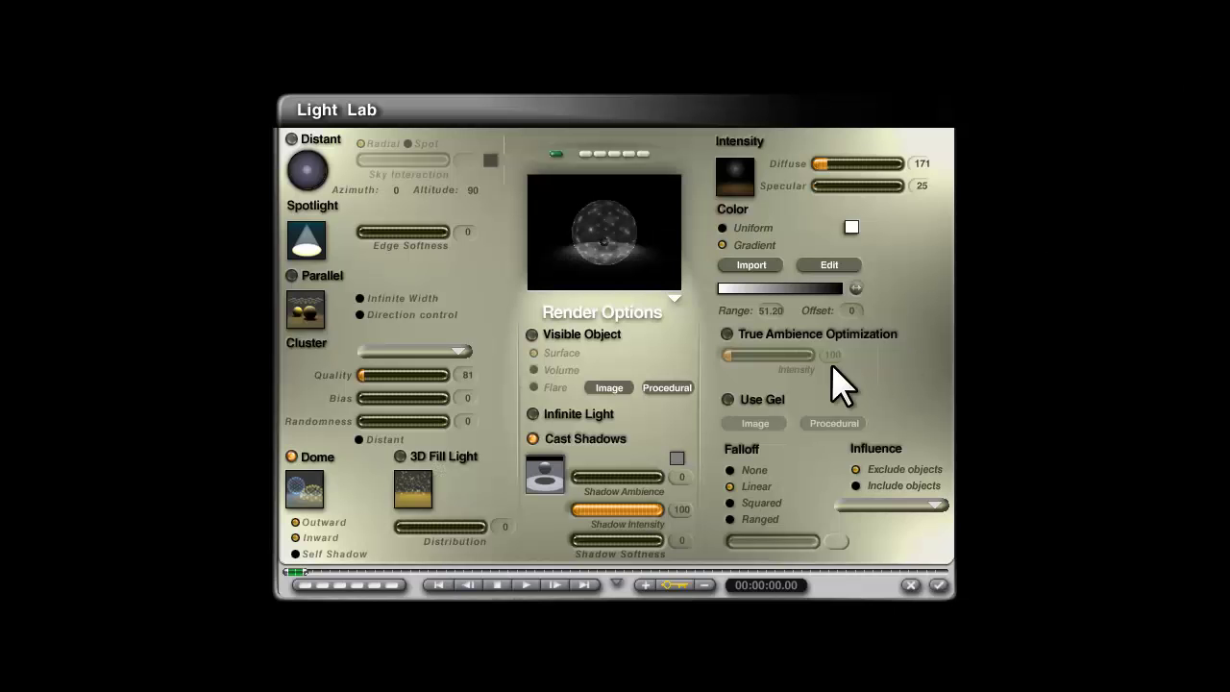
pyautogui.click(843, 264)
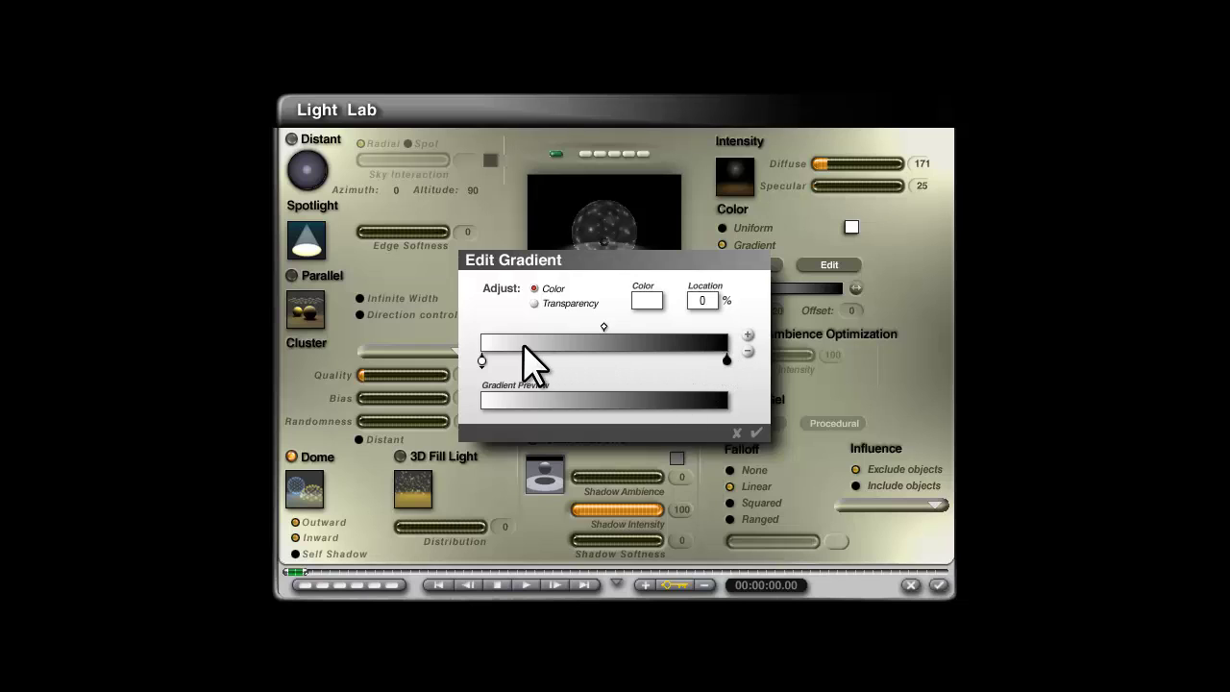
pyautogui.click(747, 334)
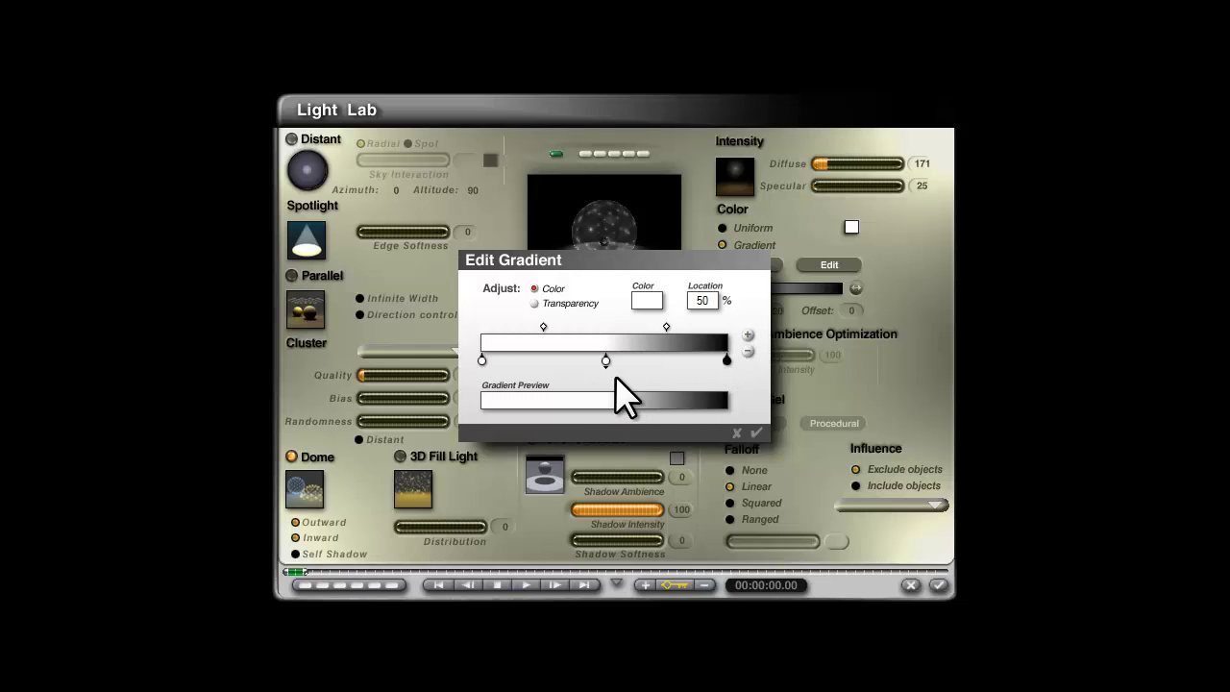
pyautogui.click(481, 360)
pyautogui.click(646, 300)
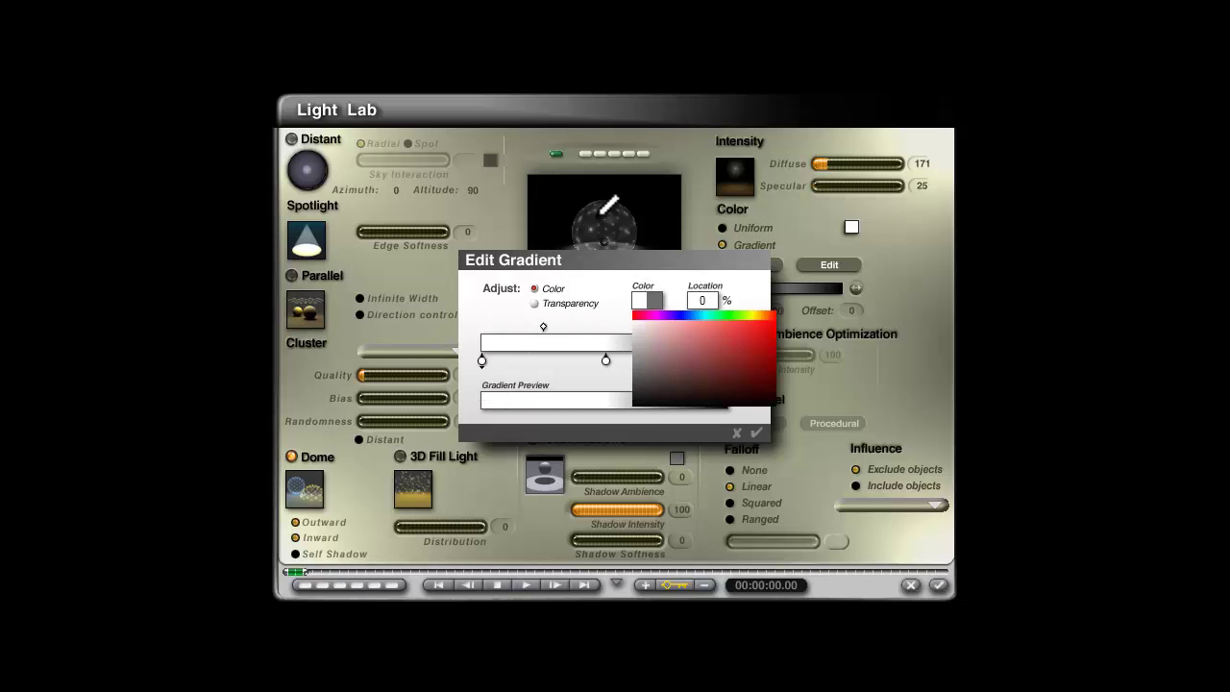
pyautogui.click(581, 179)
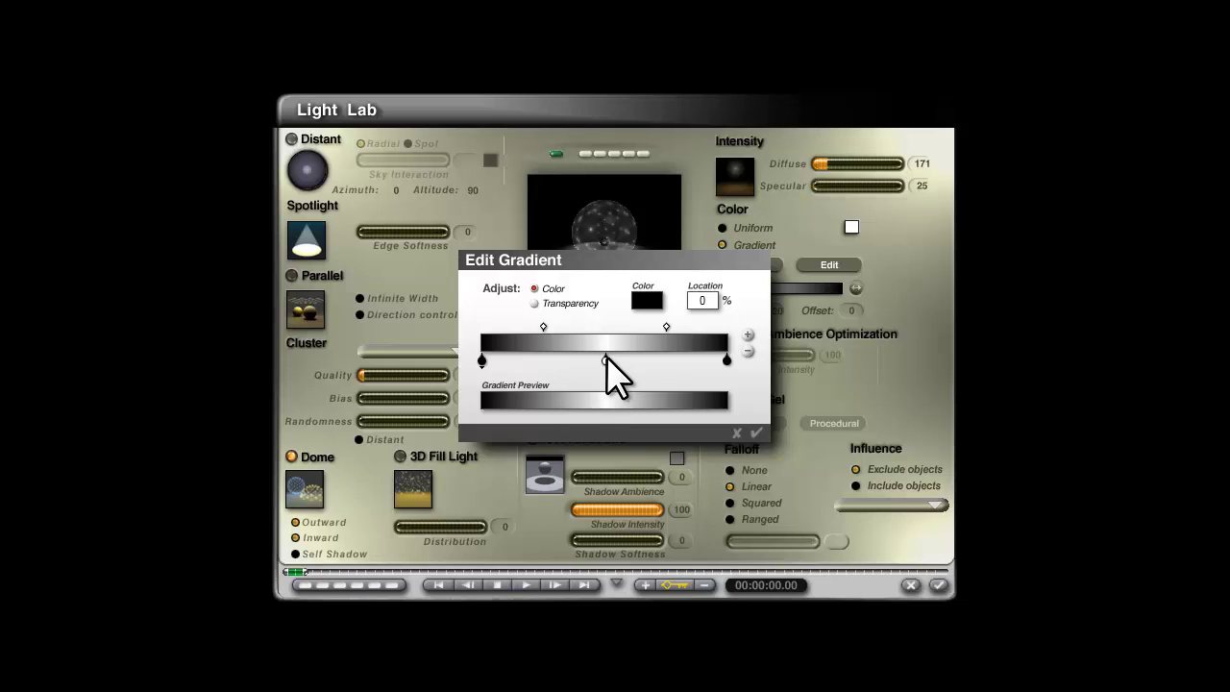
# - Move the gradient's white marker to the 29% location, accept the light settings, and render the scene
pyautogui.moveTo(606, 360); pyautogui.dragTo(553, 361)
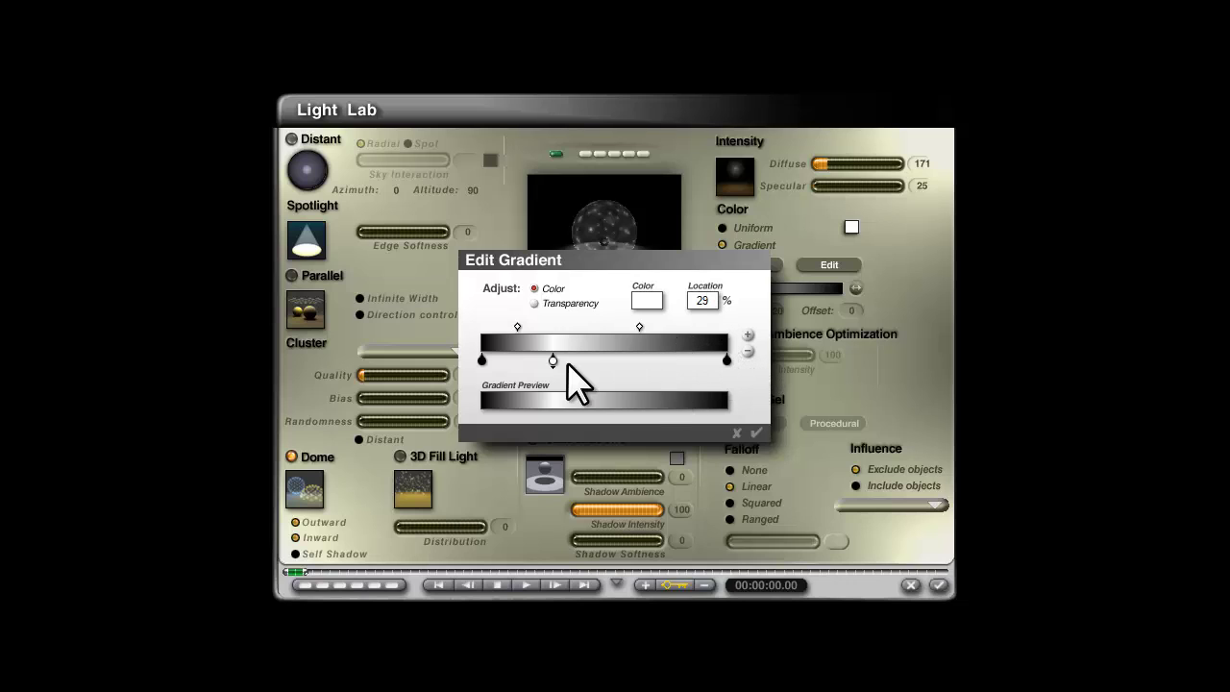
pyautogui.click(758, 433)
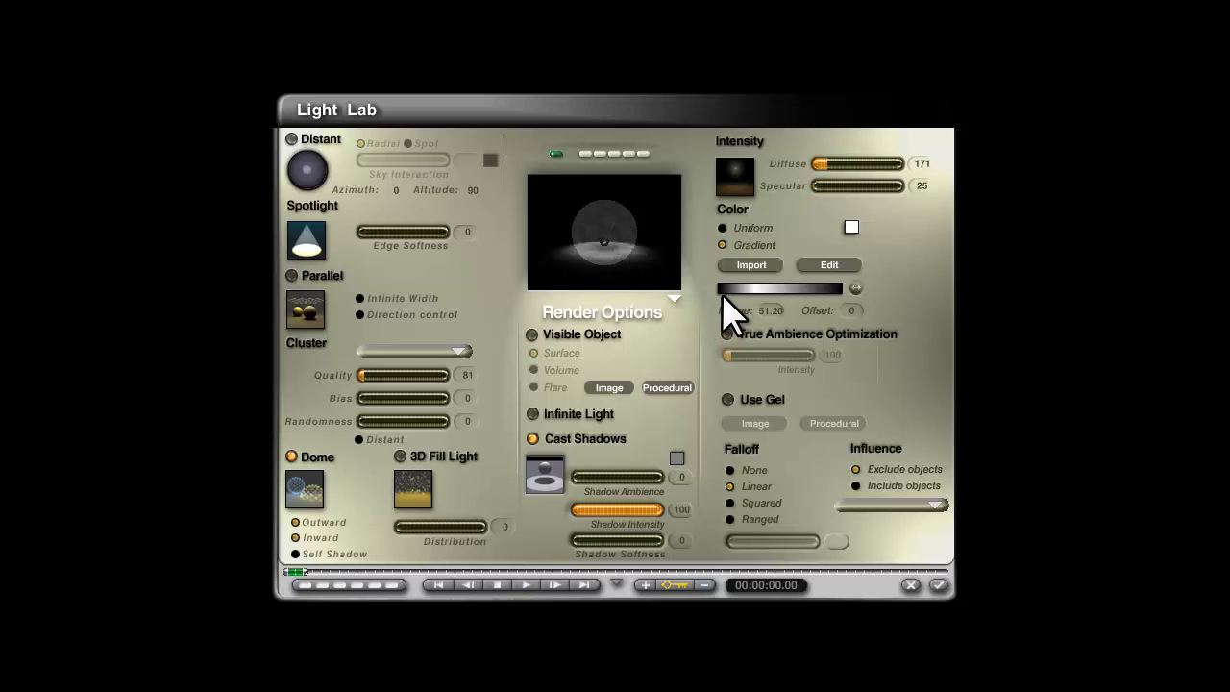
pyautogui.click(938, 584)
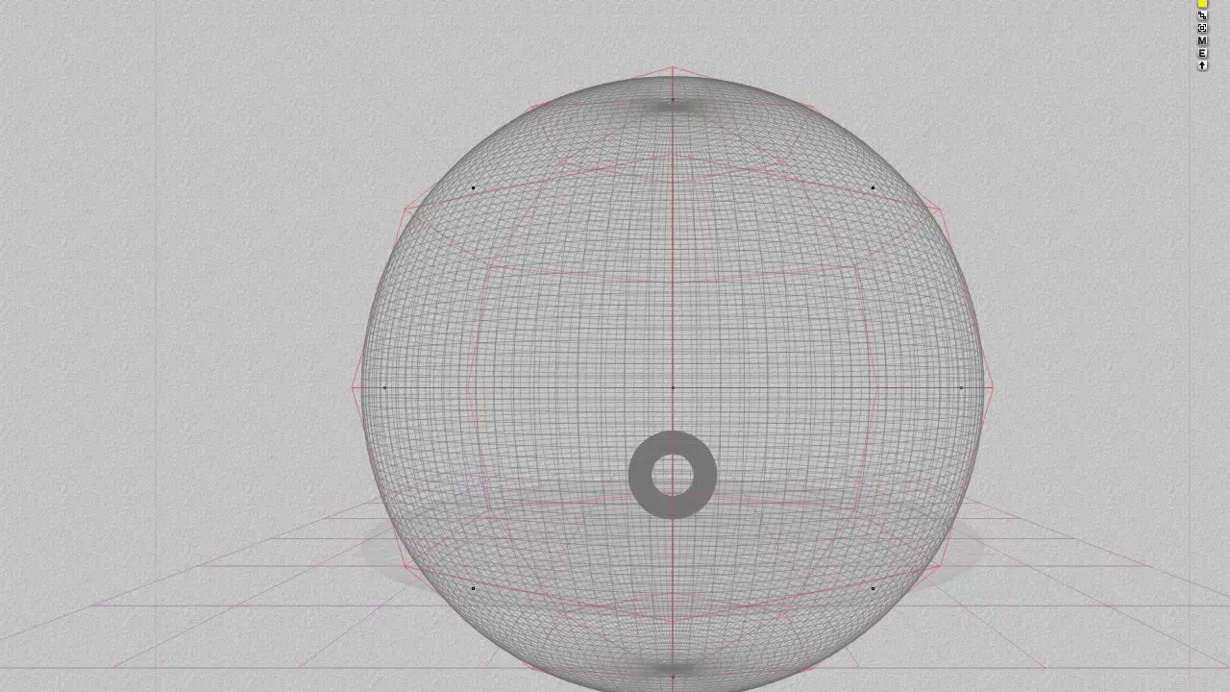
pyautogui.hotkey('ctrl', 'r')
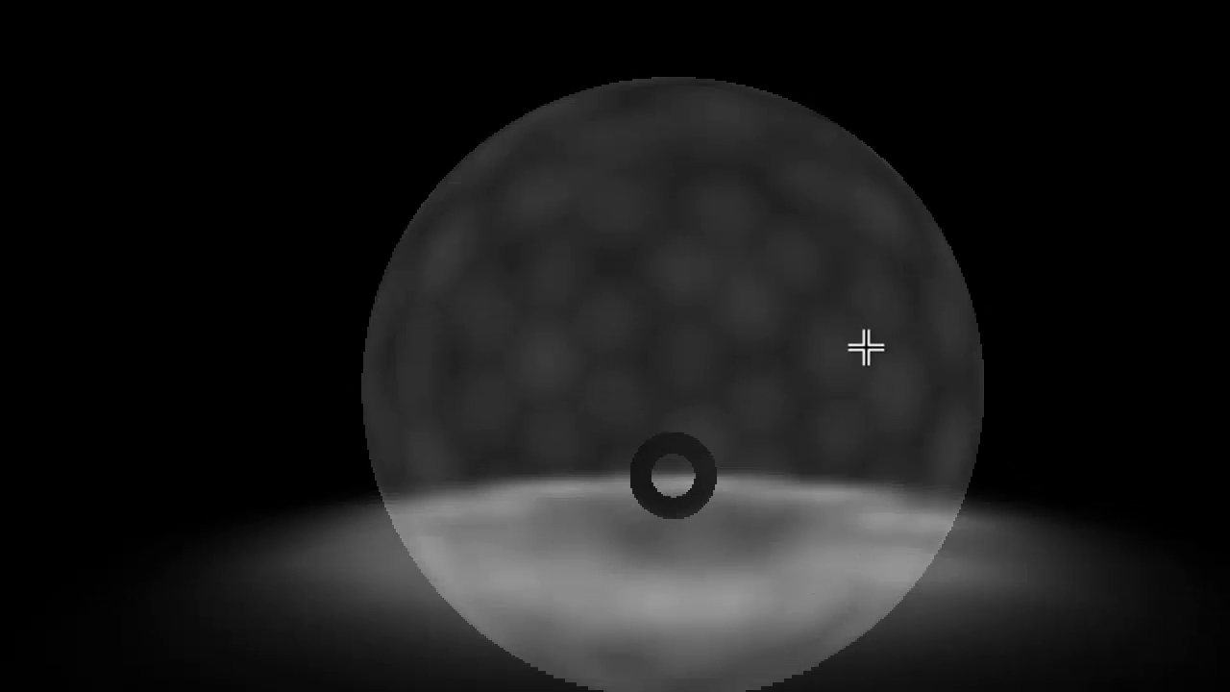
pyautogui.click(735, 356)
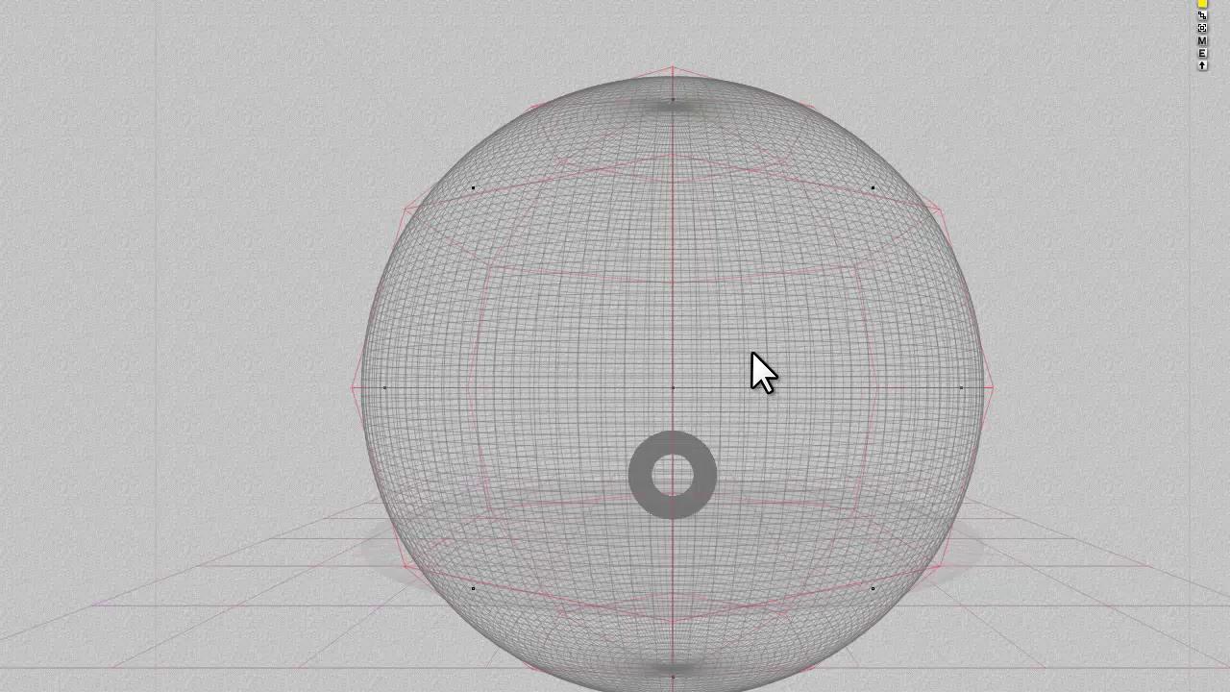
# - Try a dome light Diffuse intensity of 421 with the gradient's white marker at 53%
pyautogui.click(1203, 54)
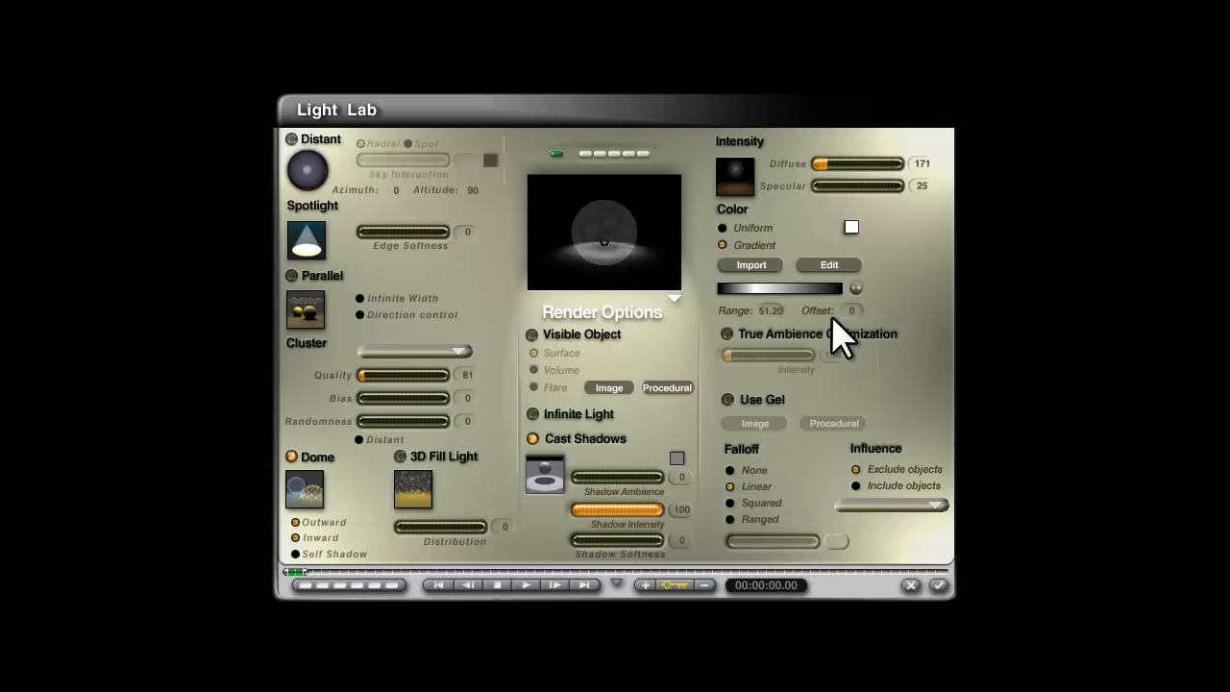
pyautogui.moveTo(835, 166); pyautogui.dragTo(850, 167)
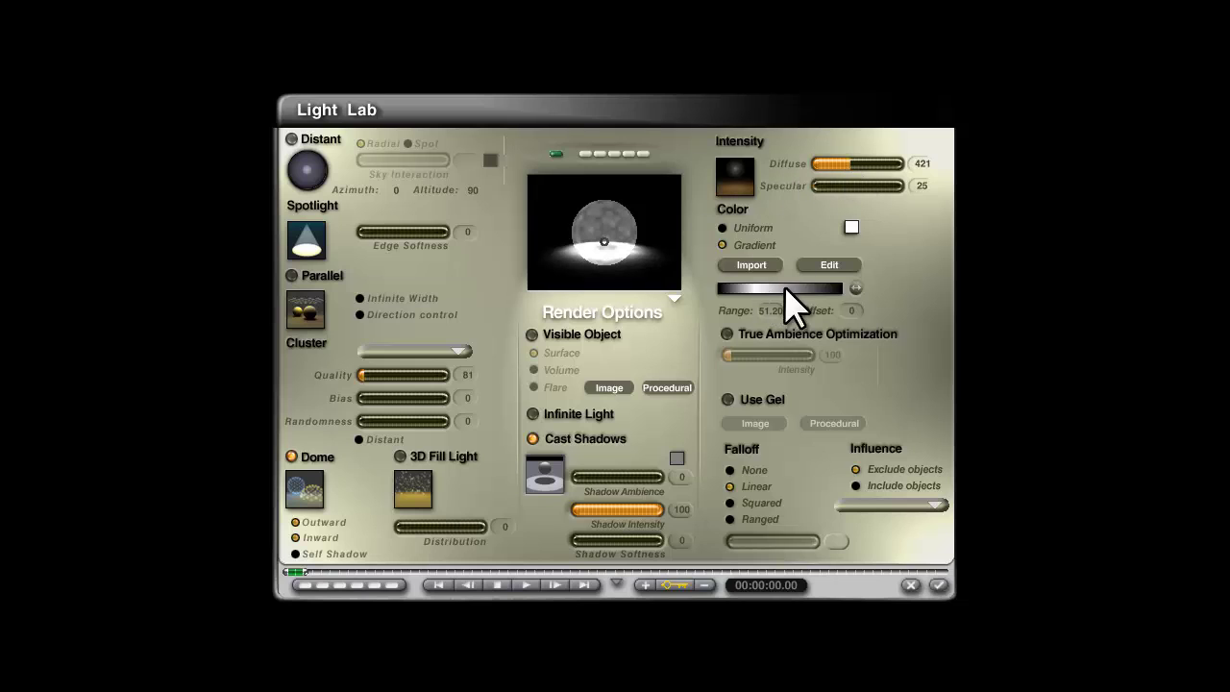
pyautogui.click(850, 268)
pyautogui.moveTo(544, 363); pyautogui.dragTo(613, 362)
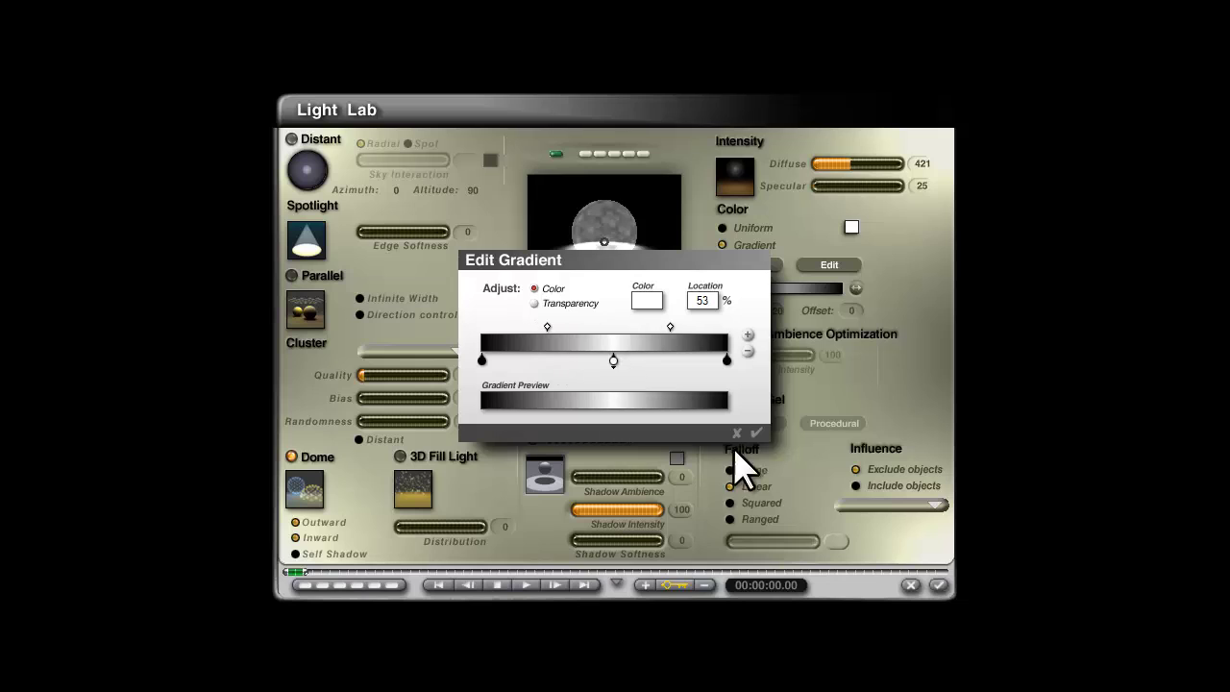
pyautogui.click(756, 435)
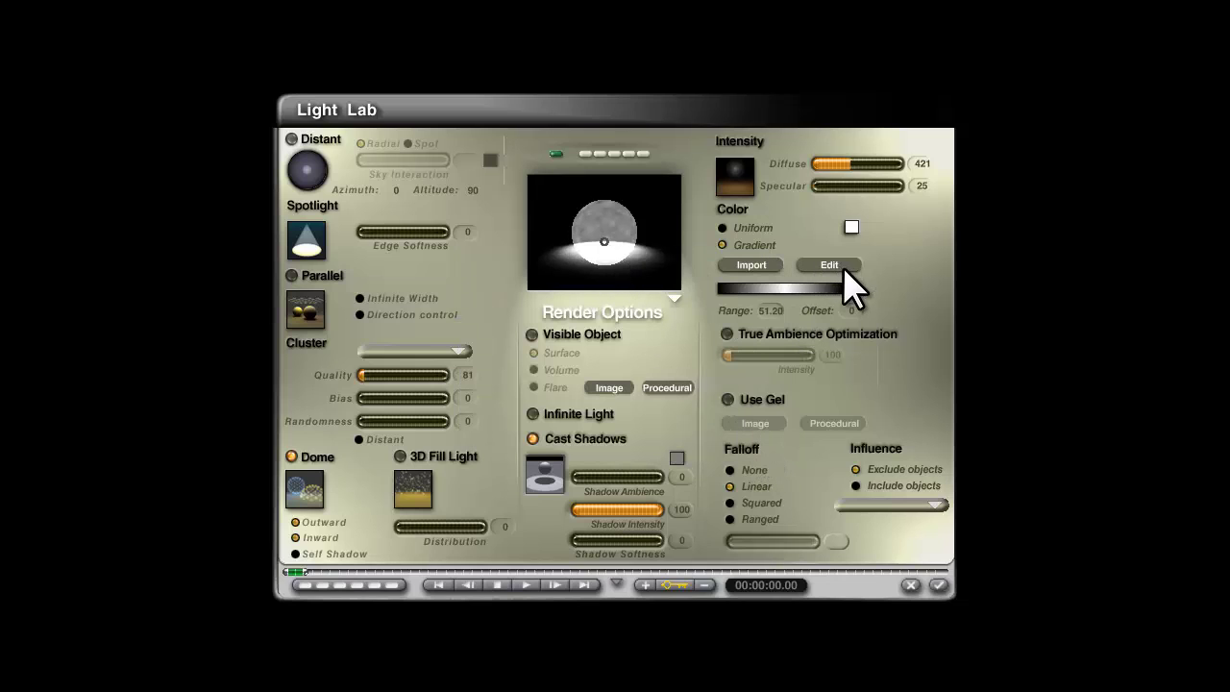
# - Remove the black end marker from the dome light's gradient and shift the white marker slightly further toward the end
pyautogui.click(841, 259)
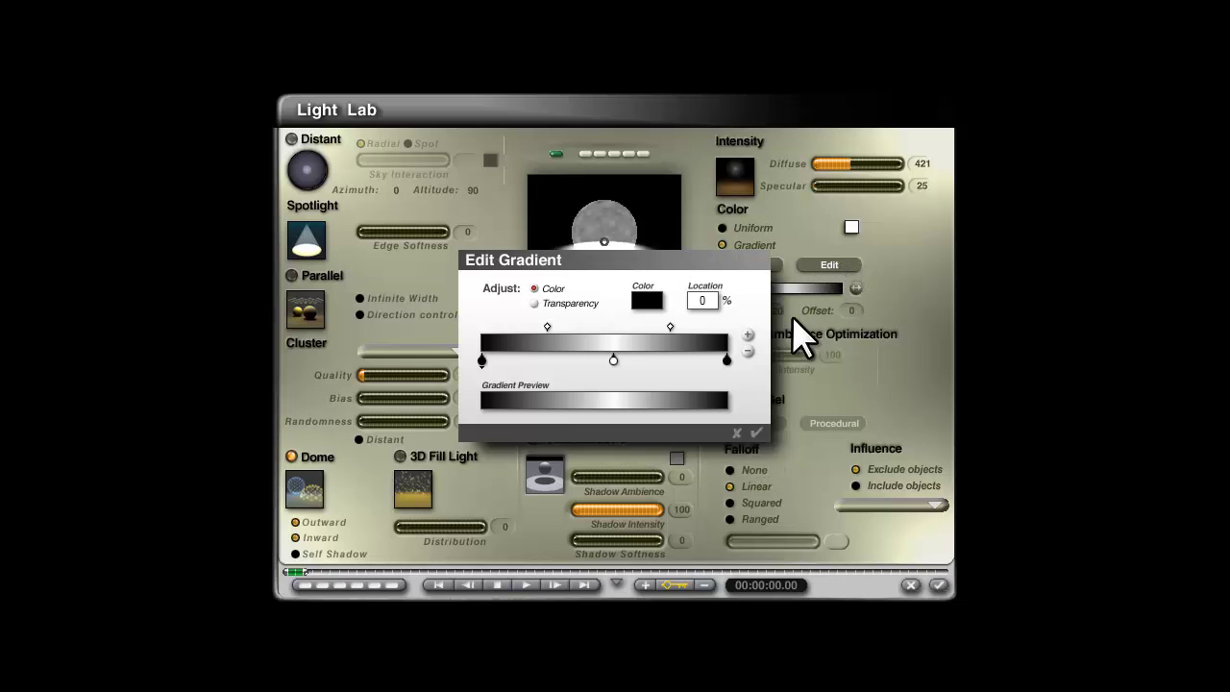
pyautogui.click(747, 351)
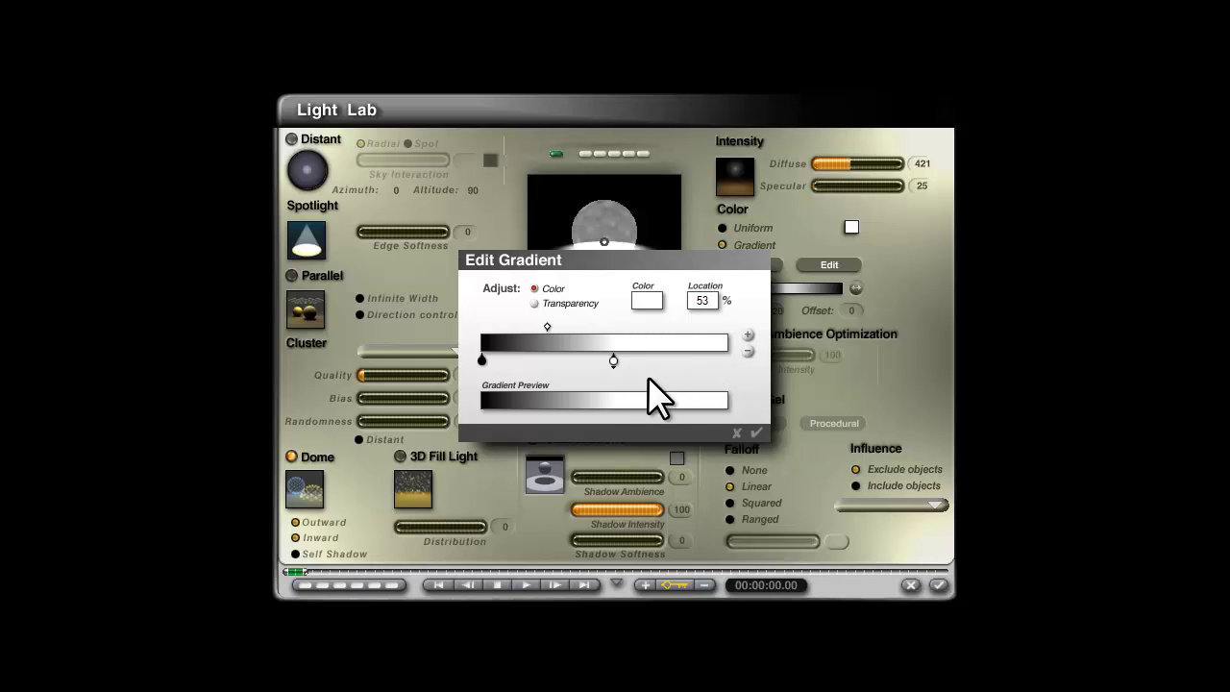
pyautogui.moveTo(613, 360); pyautogui.dragTo(636, 360)
pyautogui.click(759, 434)
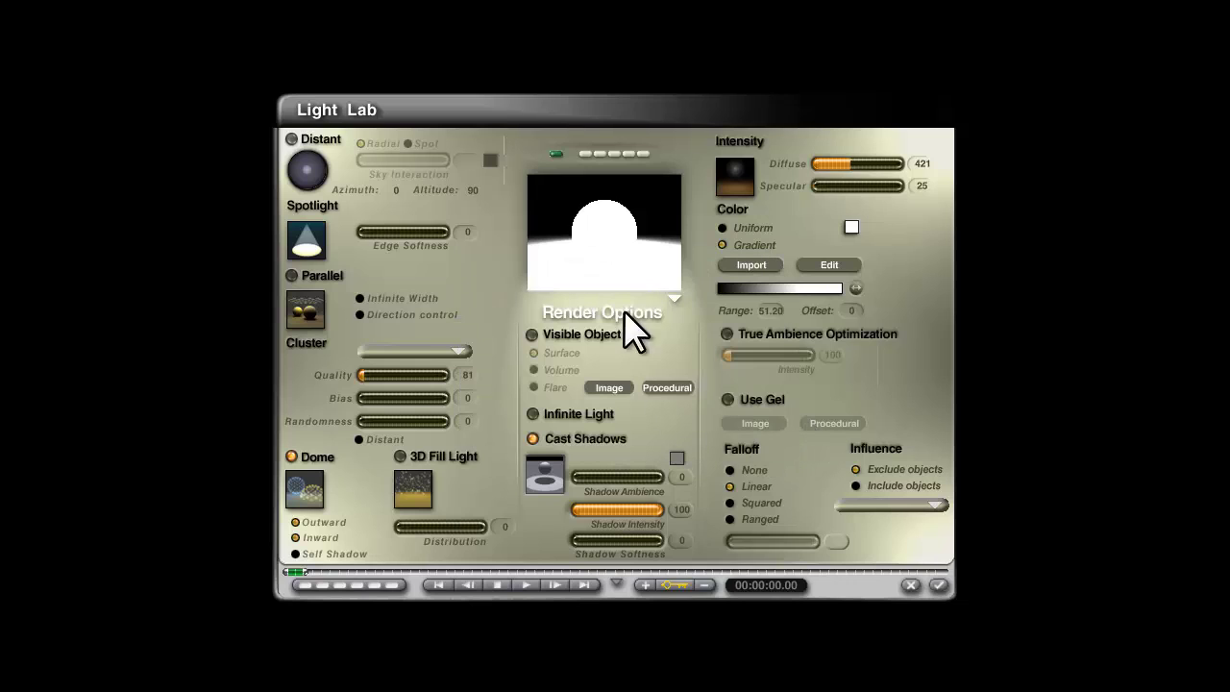
# - Set the dome light's Diffuse intensity to 25 and accept the light settings
pyautogui.moveTo(830, 164); pyautogui.dragTo(819, 163)
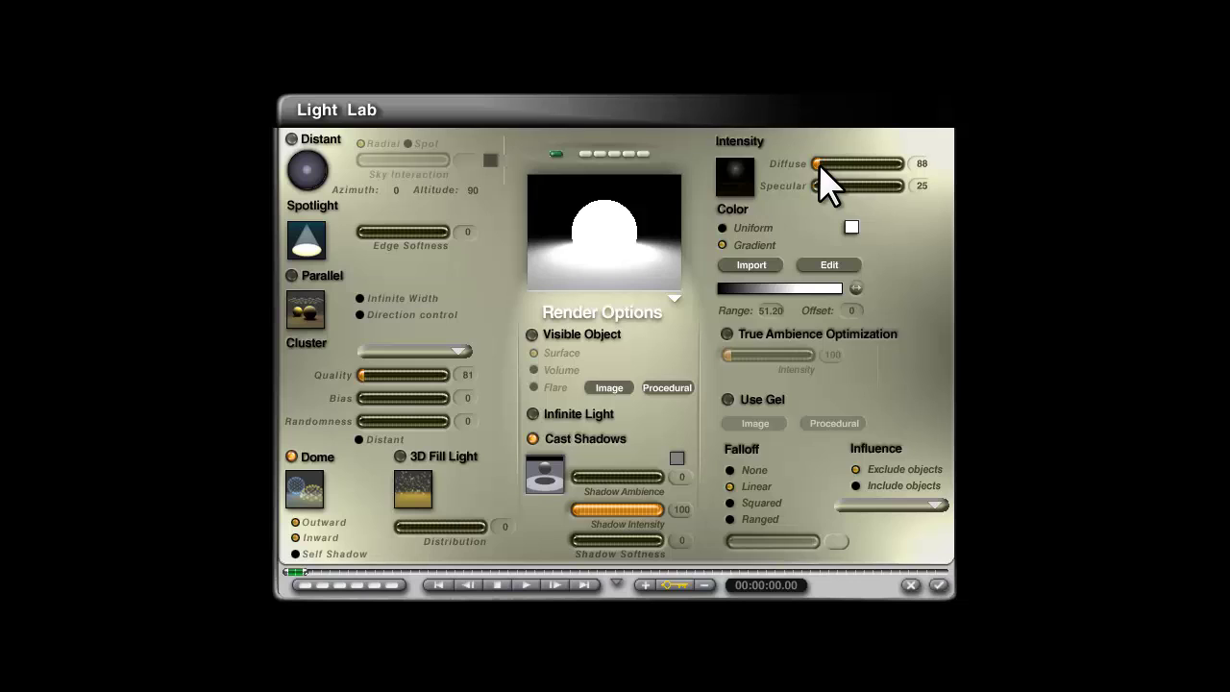
pyautogui.click(922, 164)
pyautogui.write('25')
pyautogui.press('Return')
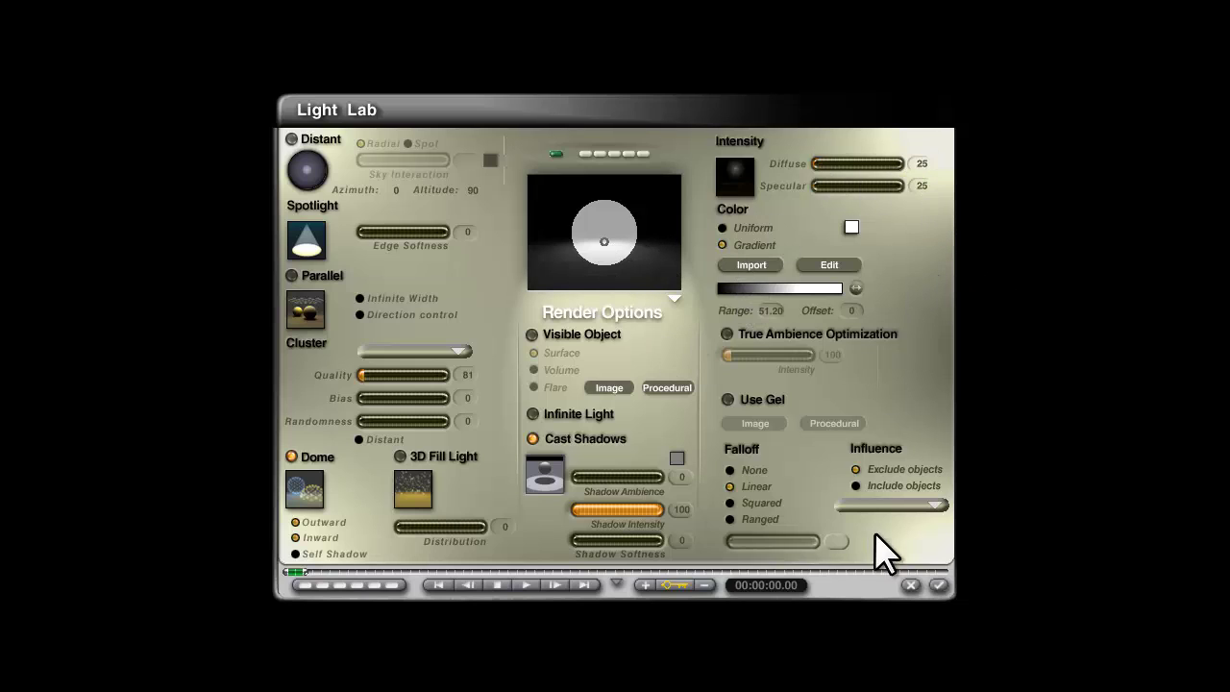
pyautogui.click(937, 586)
# - Delete the surrounding Sphere 1 and render the scene with only the dome light around the torus
pyautogui.keyDown('ctrl'); pyautogui.click(805, 255); pyautogui.keyUp('ctrl')
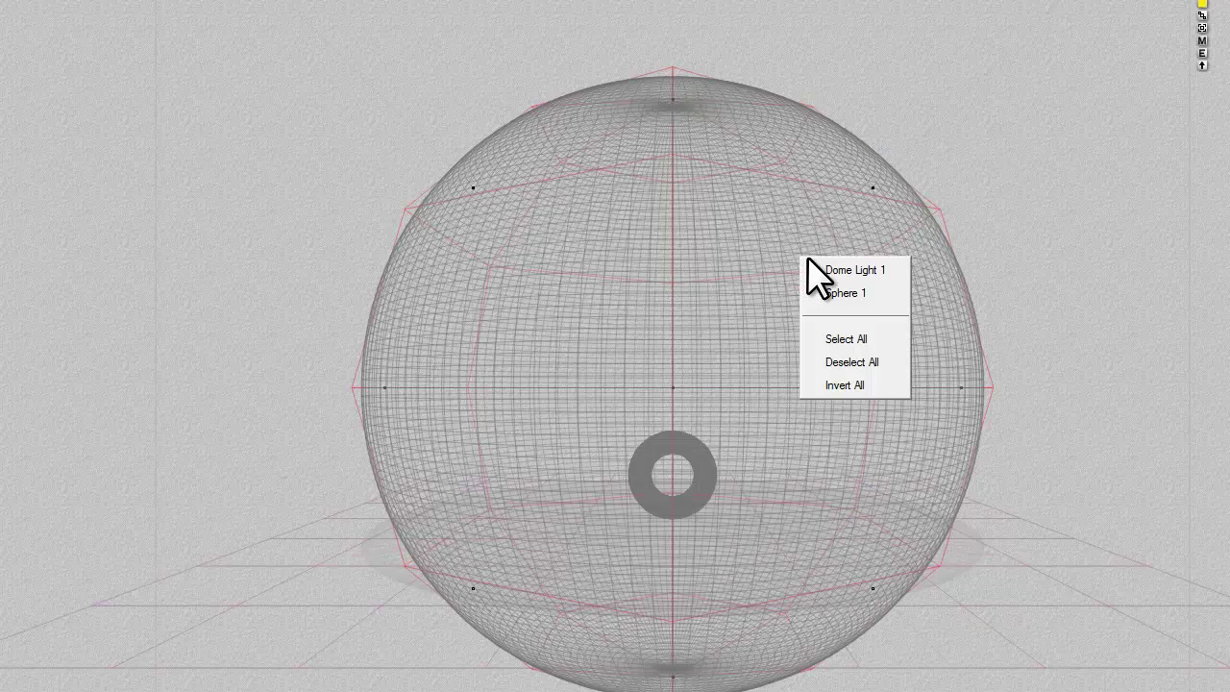
pyautogui.click(832, 288)
pyautogui.press('Delete')
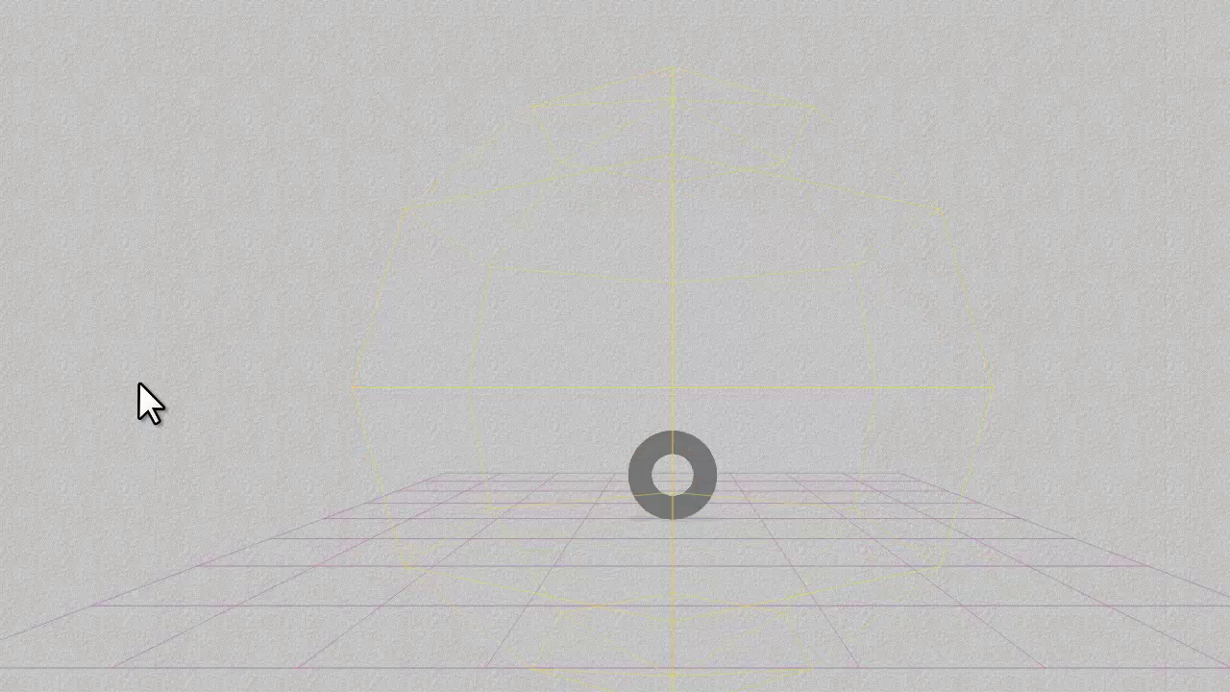
pyautogui.hotkey('ctrl', 'r')
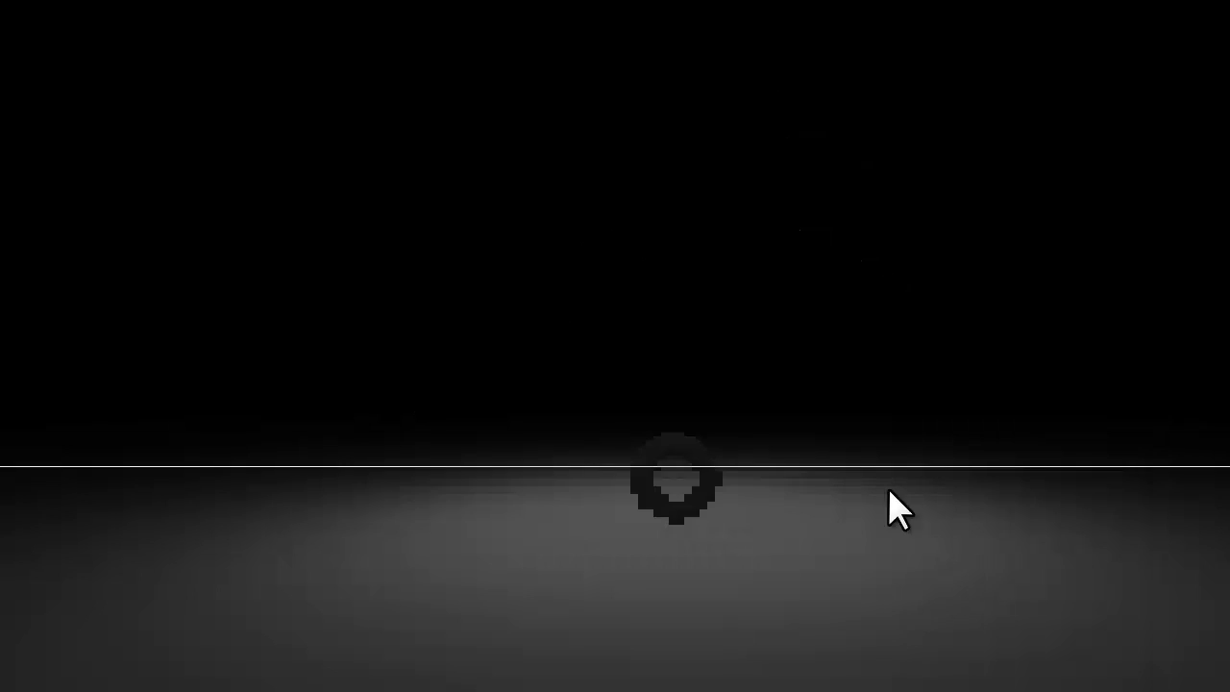
pyautogui.click(827, 563)
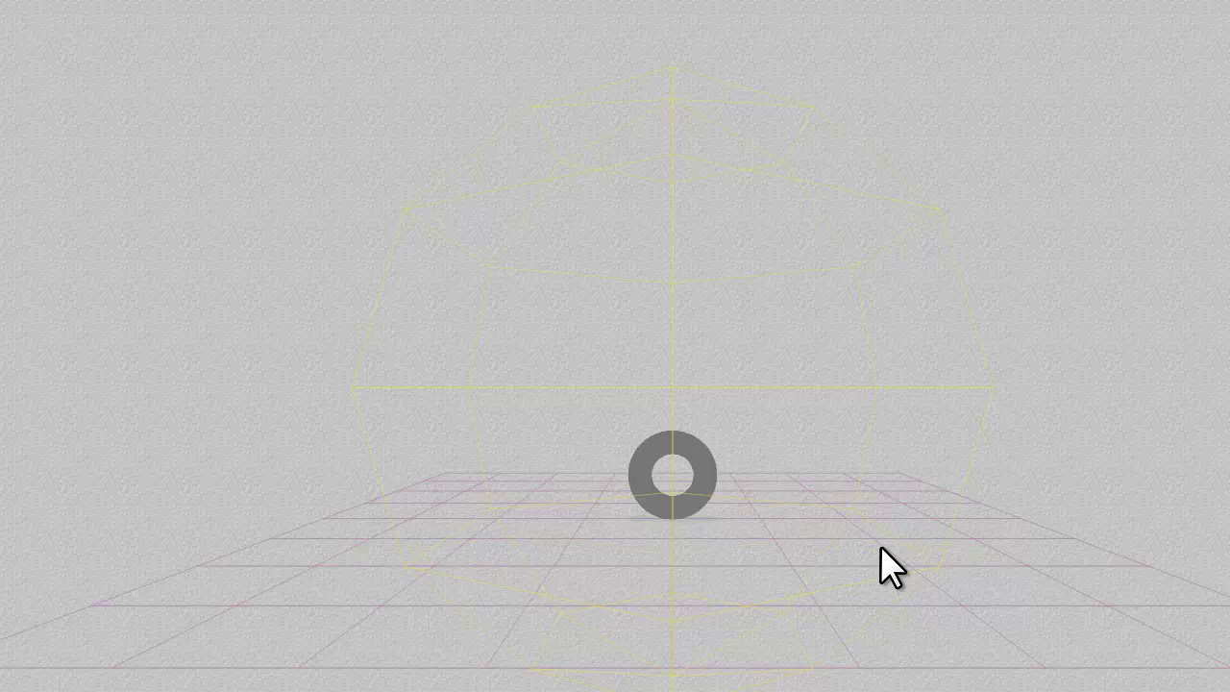
# - Adjust the ground plane's material in the Materials Lab, accept it, and render the scene
pyautogui.keyDown('ctrl'); pyautogui.click(1022, 578); pyautogui.keyUp('ctrl')
pyautogui.click(1055, 589)
pyautogui.hotkey('ctrl', 'm')
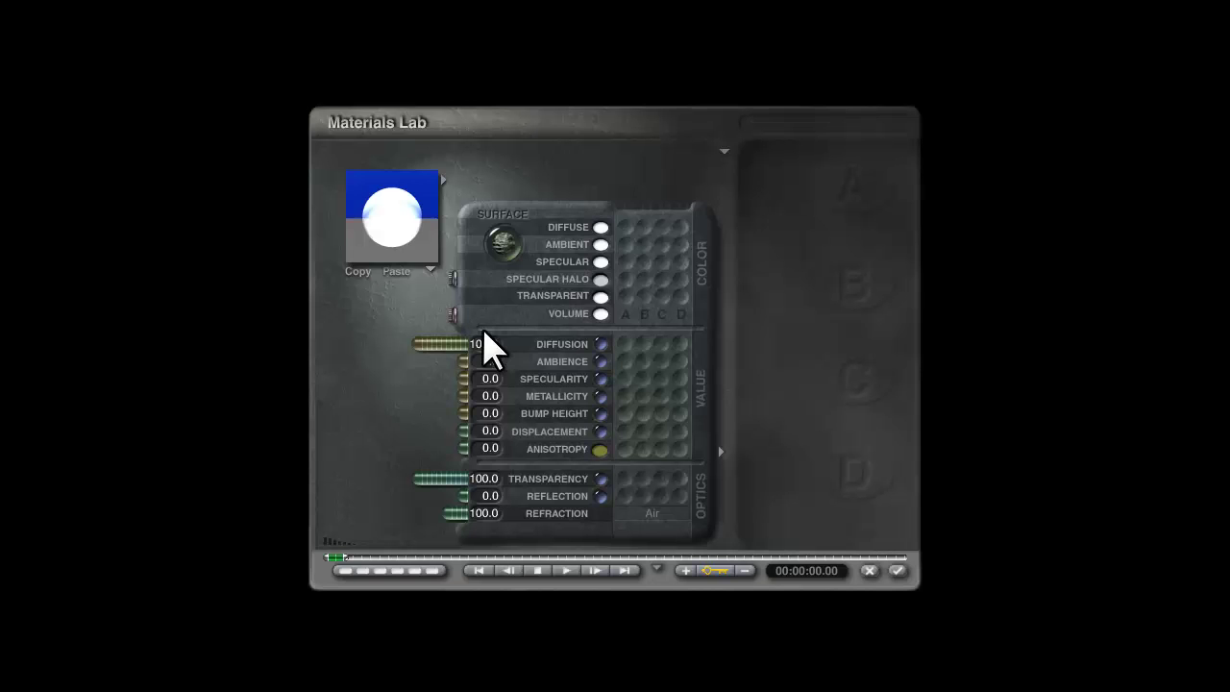
pyautogui.click(897, 571)
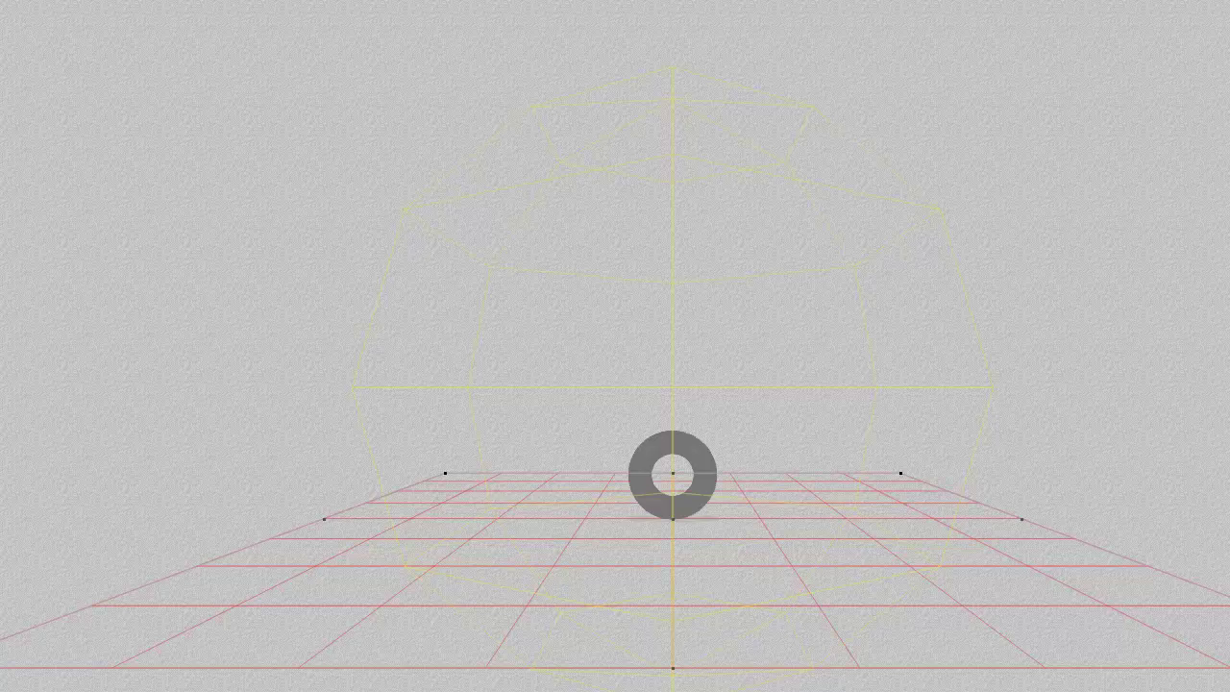
pyautogui.hotkey('ctrl', 'r')
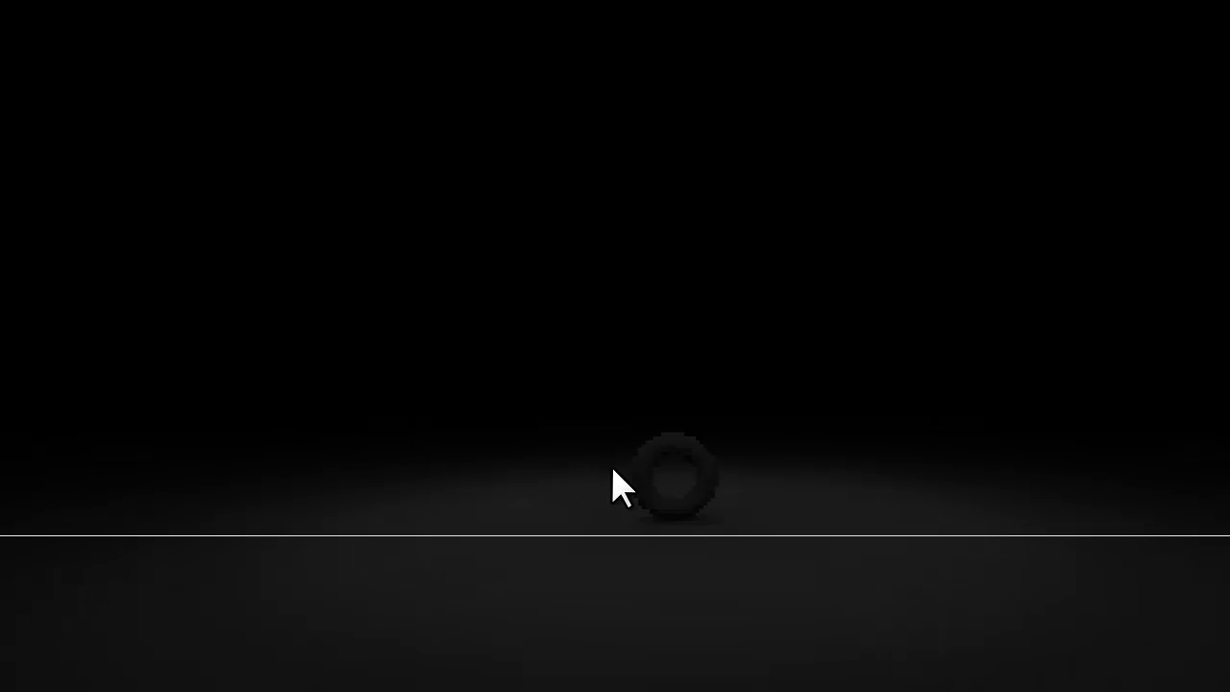
pyautogui.click(731, 503)
# - Select Dome Light 1 and set its Quality to 16 and Diffuse intensity to 140
pyautogui.keyDown('ctrl'); pyautogui.click(775, 162); pyautogui.keyUp('ctrl')
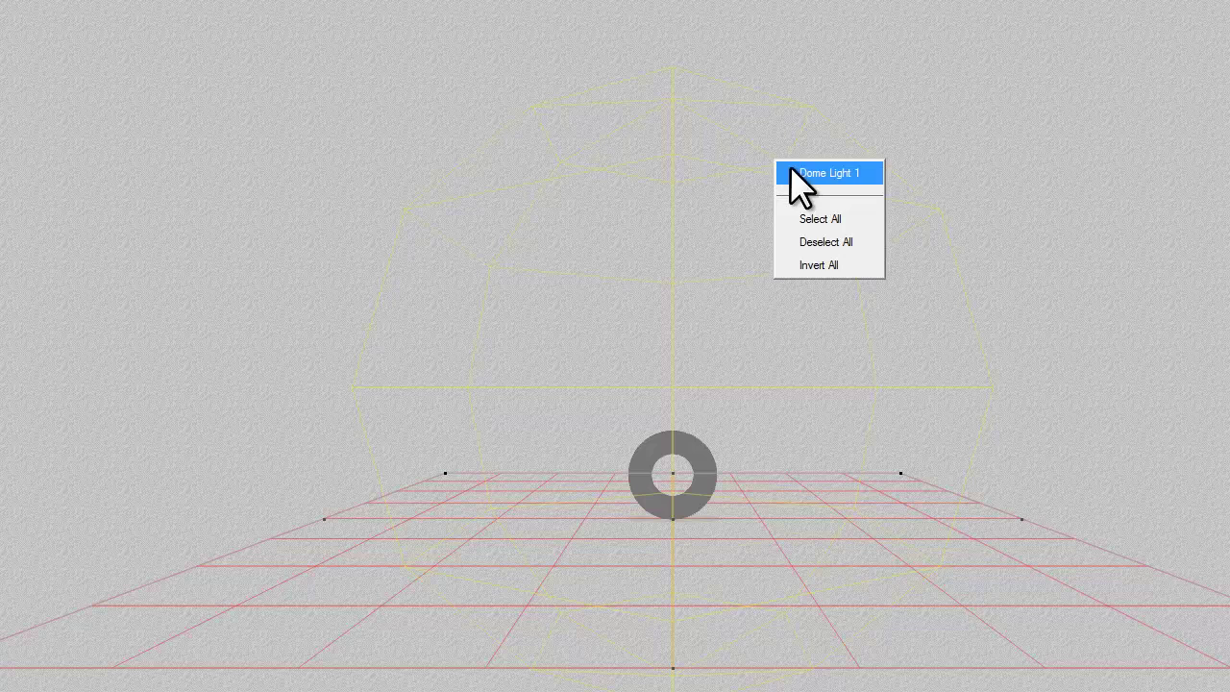
pyautogui.click(794, 168)
pyautogui.click(1200, 56)
pyautogui.moveTo(815, 164)
pyautogui.mouseDown()
pyautogui.moveTo(833, 163)
pyautogui.moveTo(819, 164)
pyautogui.mouseUp()
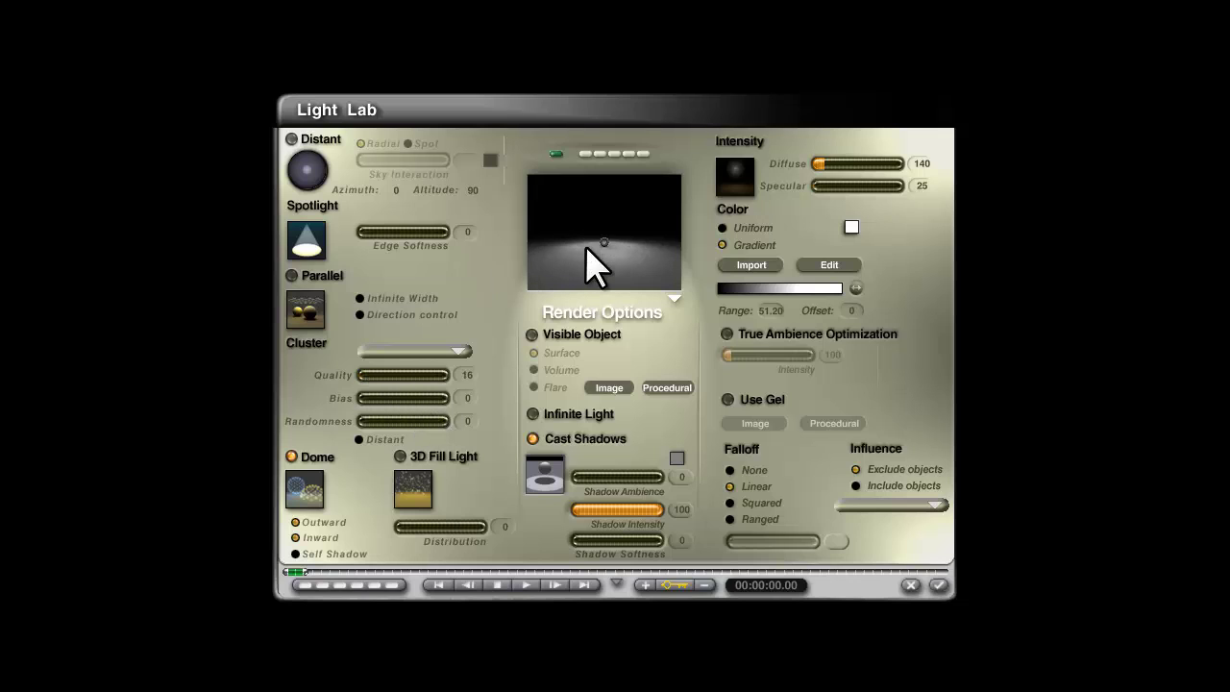
# - Move the gradient's white marker to its end, shift the midpoint toward white, and render the scene with the accepted settings
pyautogui.click(844, 290)
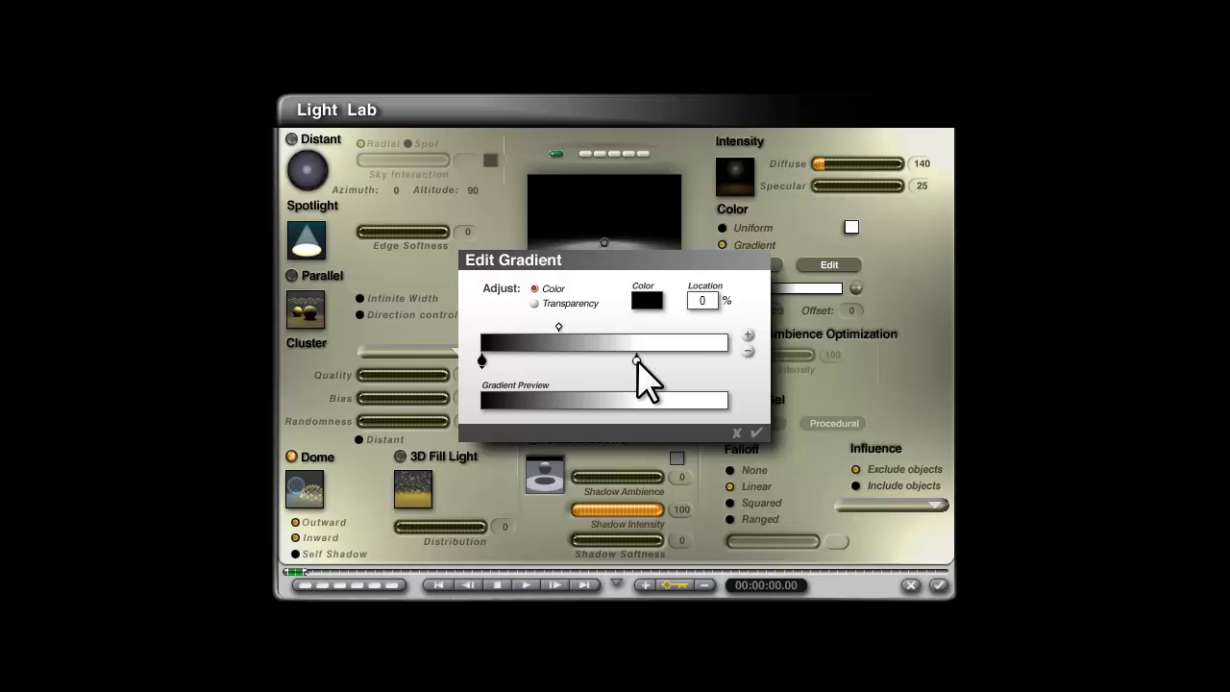
pyautogui.click(727, 361)
pyautogui.moveTo(603, 326); pyautogui.dragTo(672, 325)
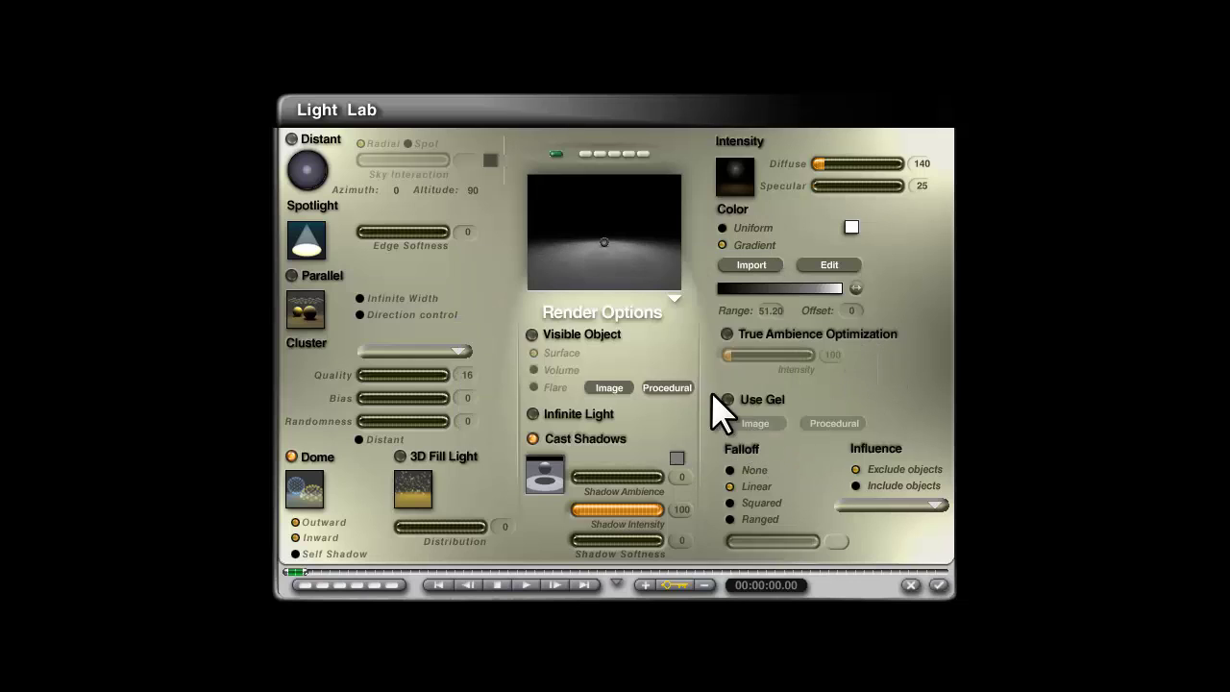
pyautogui.click(757, 433)
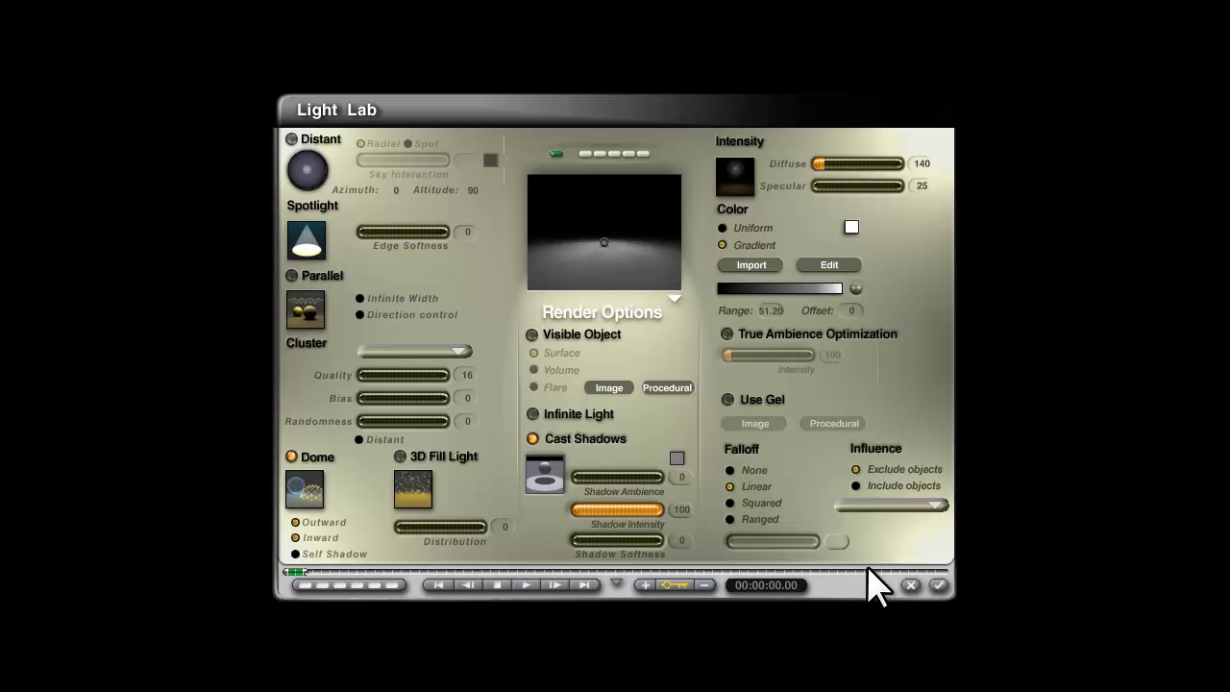
pyautogui.click(938, 586)
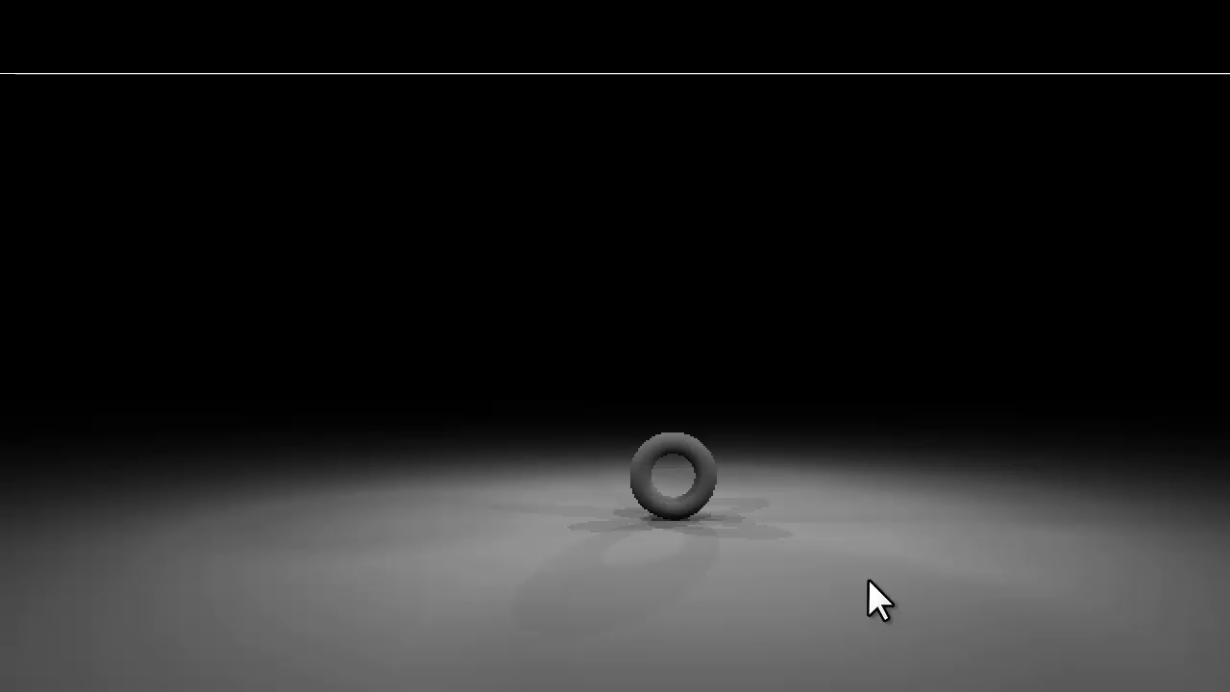
pyautogui.click(745, 526)
# - Switch the dome light's color from Gradient to Uniform, accept the settings, and render the scene
pyautogui.click(1202, 53)
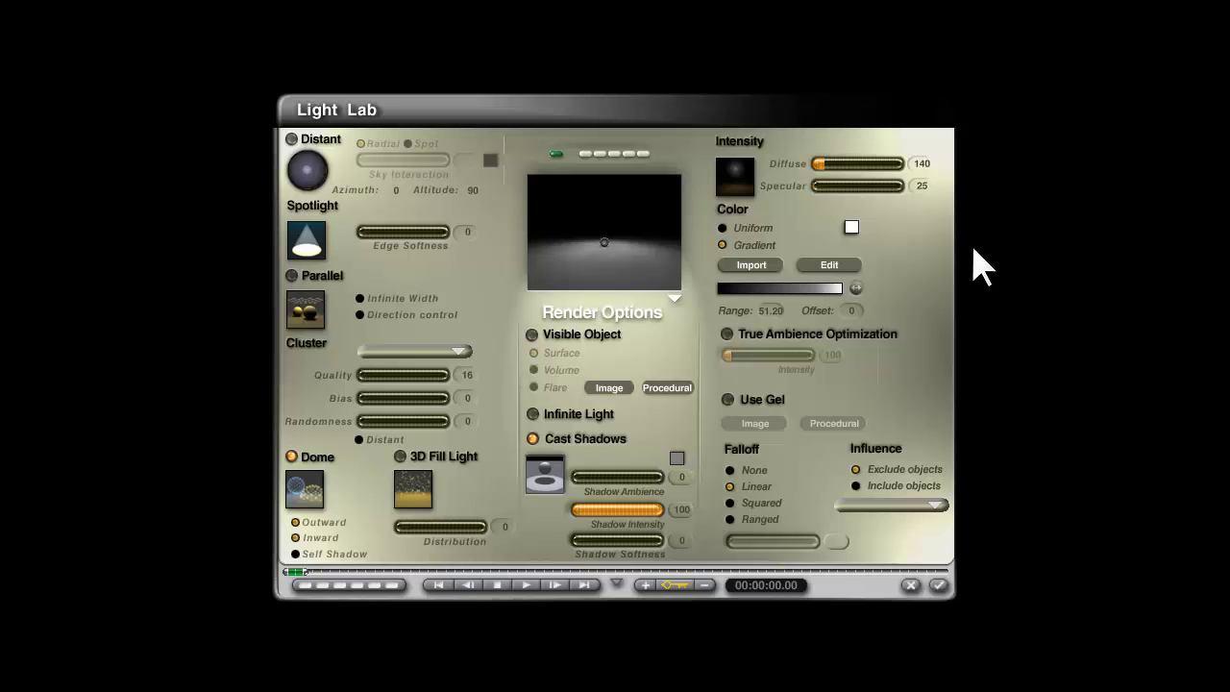
pyautogui.click(722, 228)
pyautogui.click(940, 586)
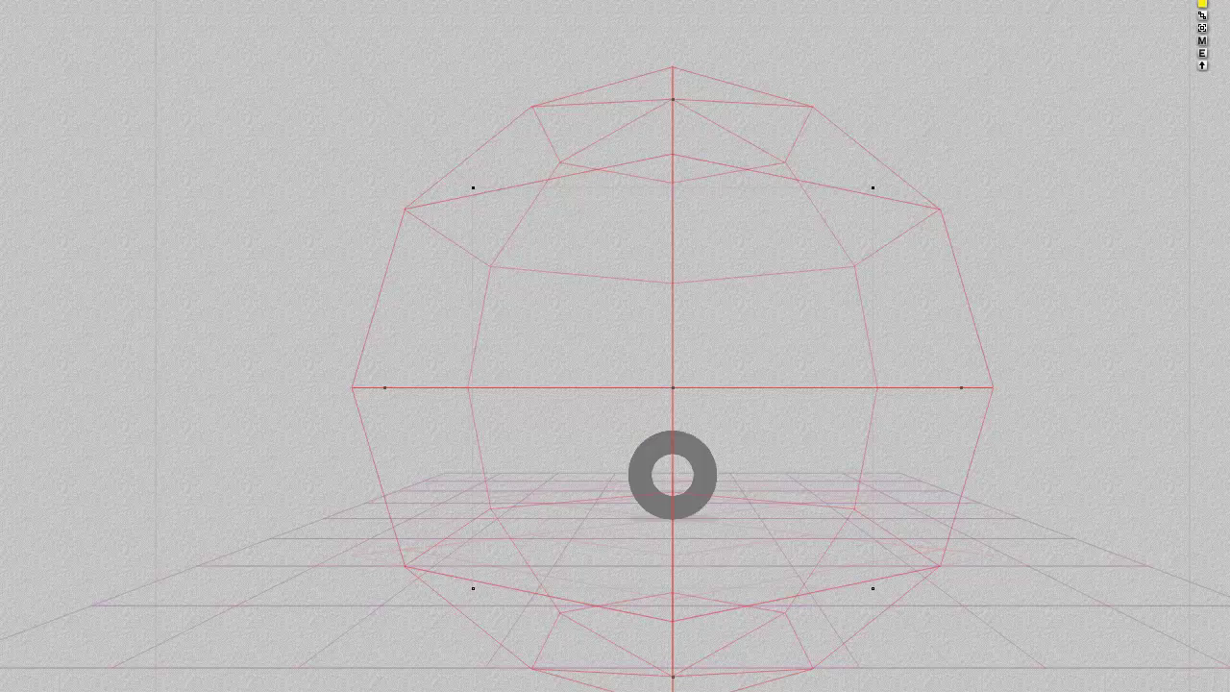
pyautogui.hotkey('ctrl', 'r')
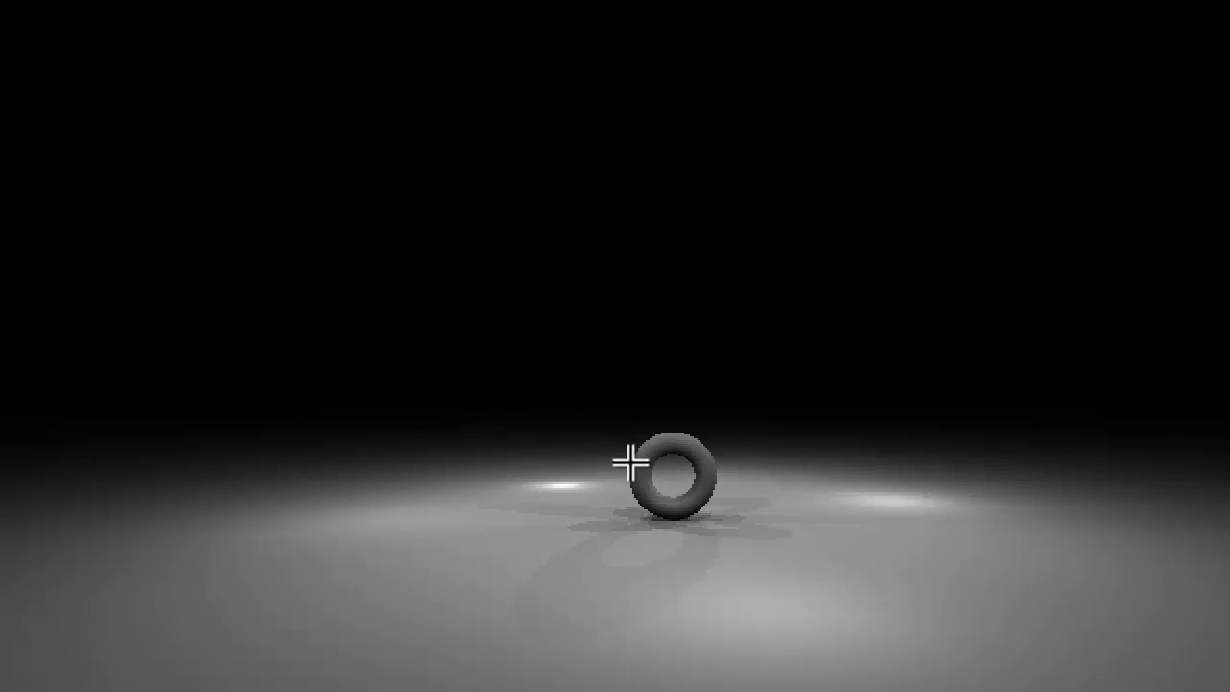
# - Switch the dome light's color back to Gradient, shift the gradient's midpoint toward black, accept the settings, and render the scene
pyautogui.click(731, 346)
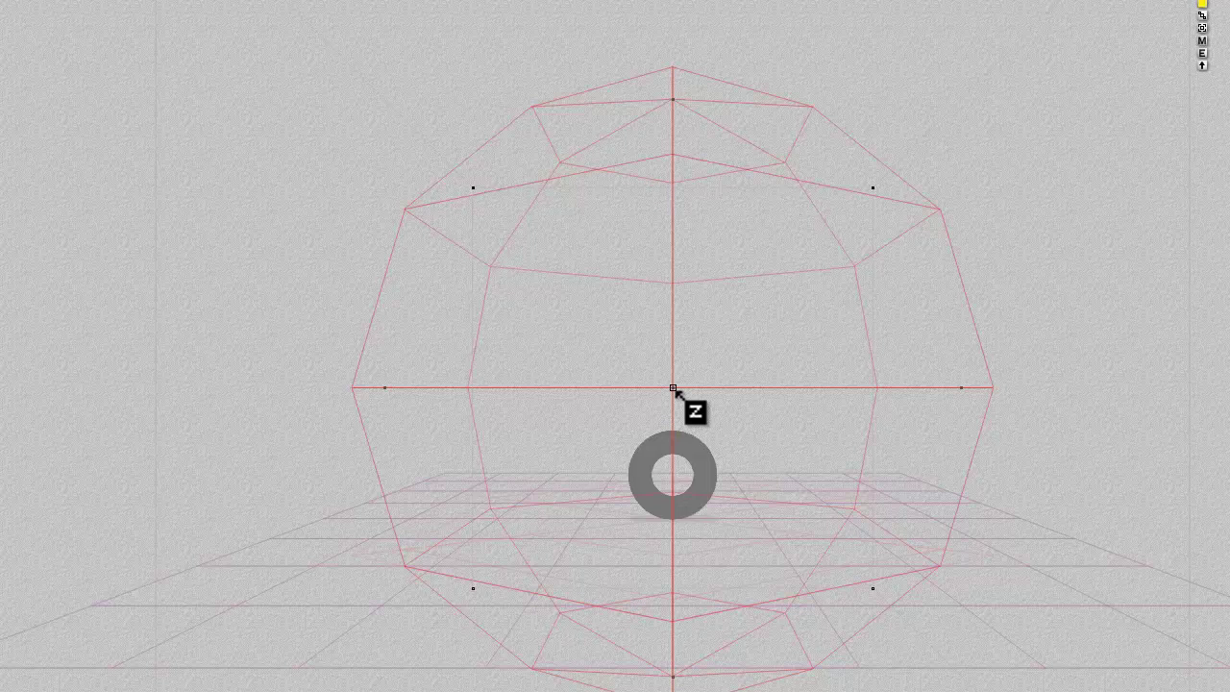
pyautogui.click(1202, 54)
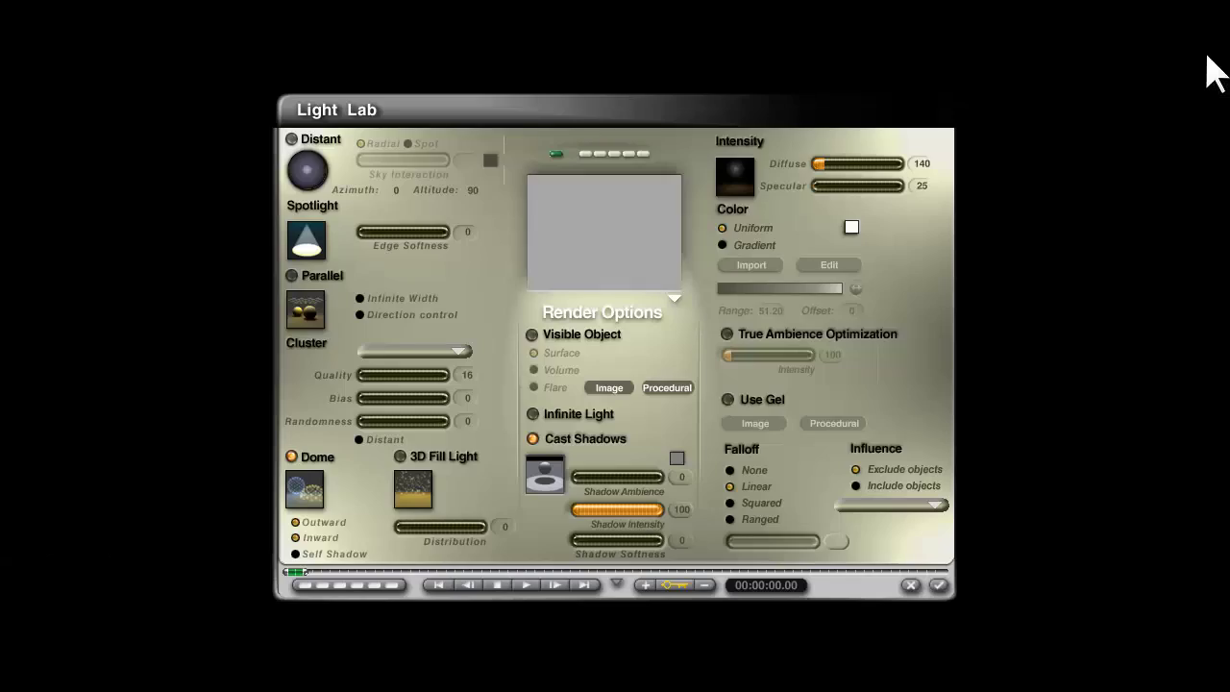
pyautogui.click(724, 245)
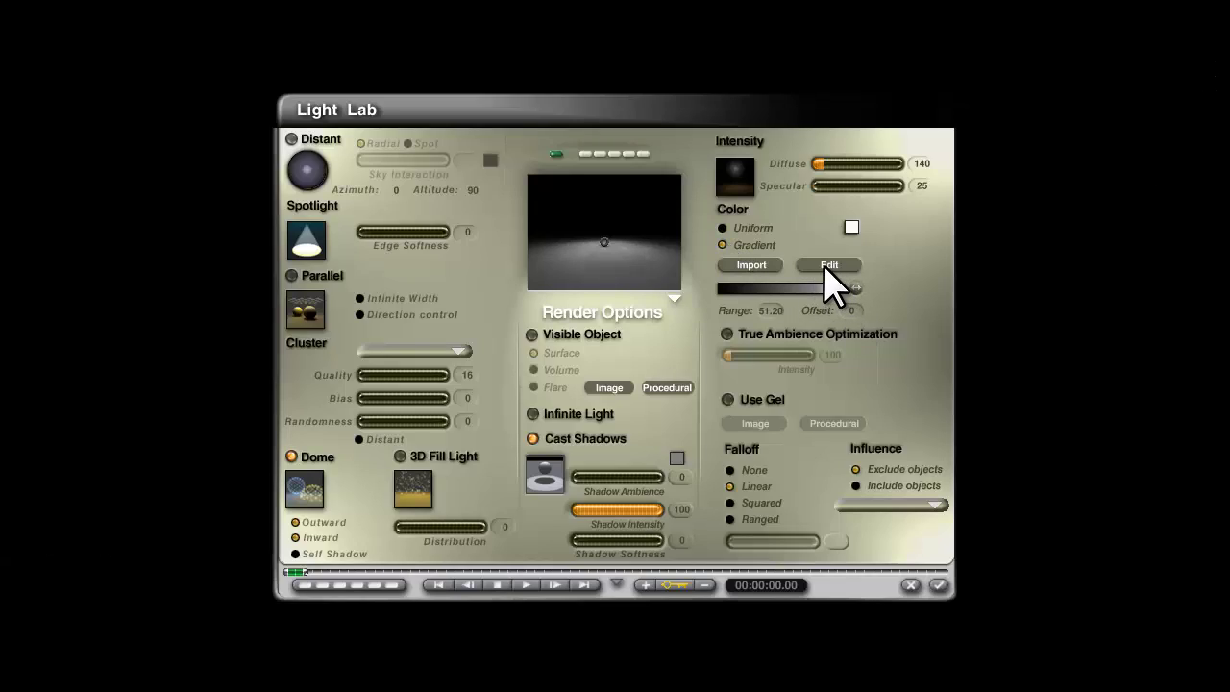
pyautogui.click(826, 267)
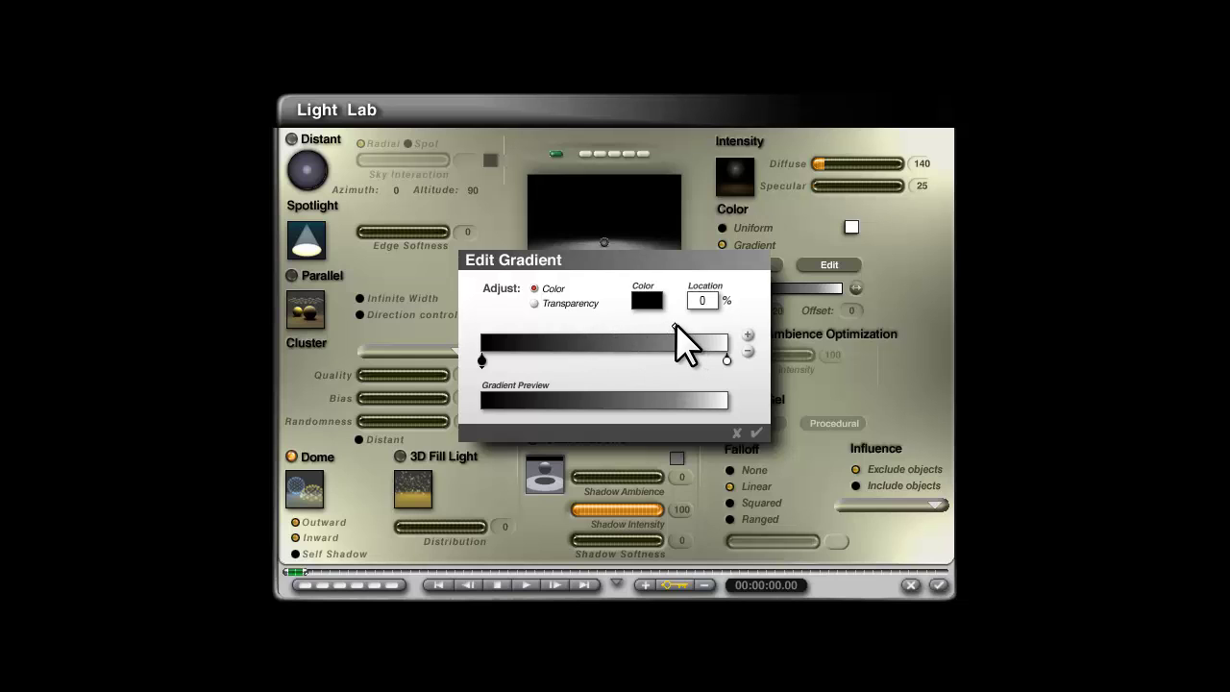
pyautogui.moveTo(675, 329); pyautogui.dragTo(630, 334)
pyautogui.click(757, 432)
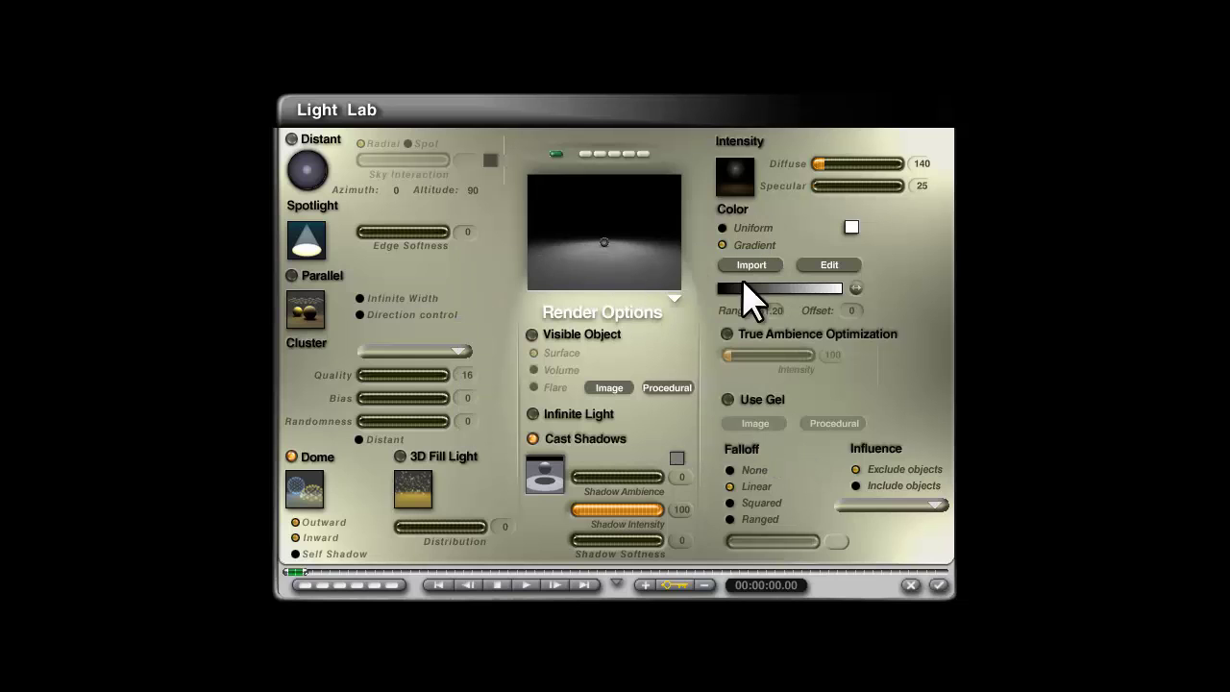
pyautogui.click(940, 585)
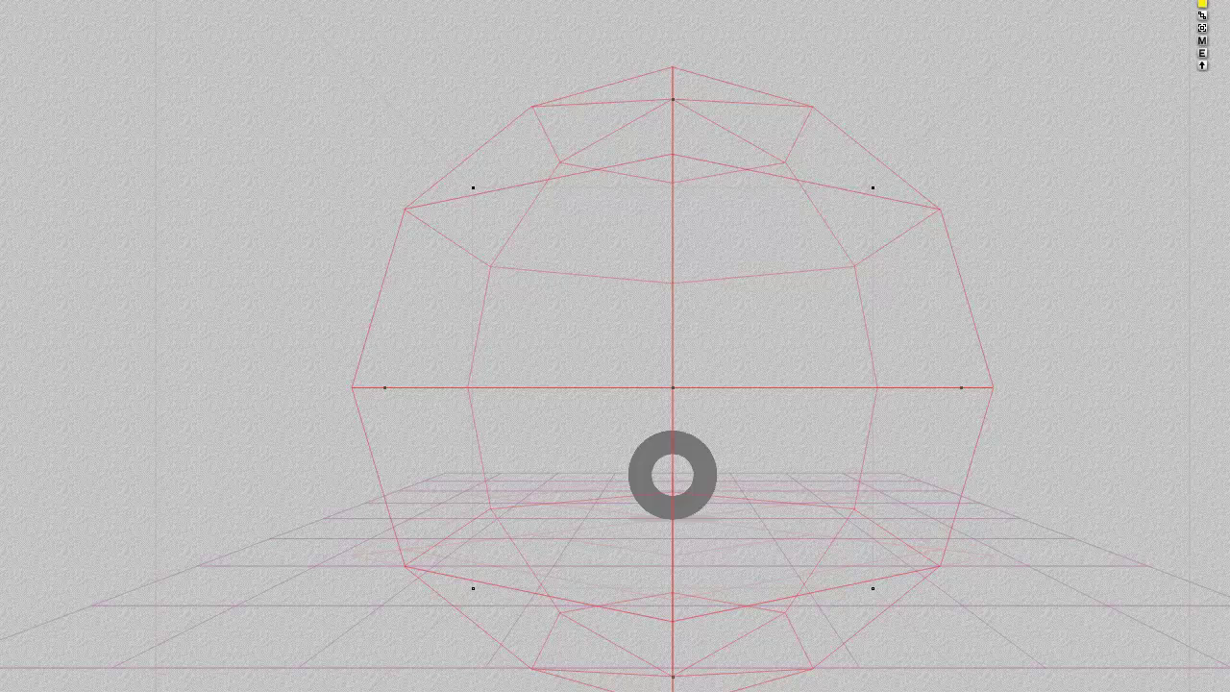
pyautogui.hotkey('ctrl', 'r')
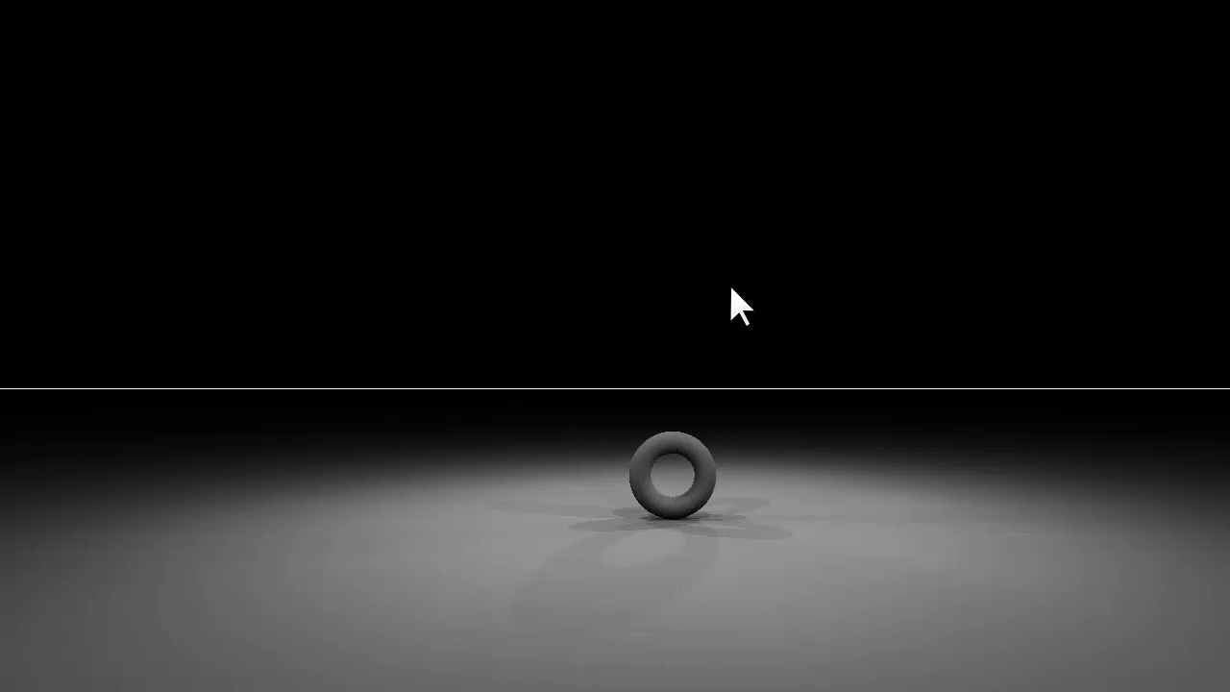
# - Make the dome light Distant with no falloff, and try Diffuse intensities of 5 and 15 before setting it to 20
pyautogui.click(725, 497)
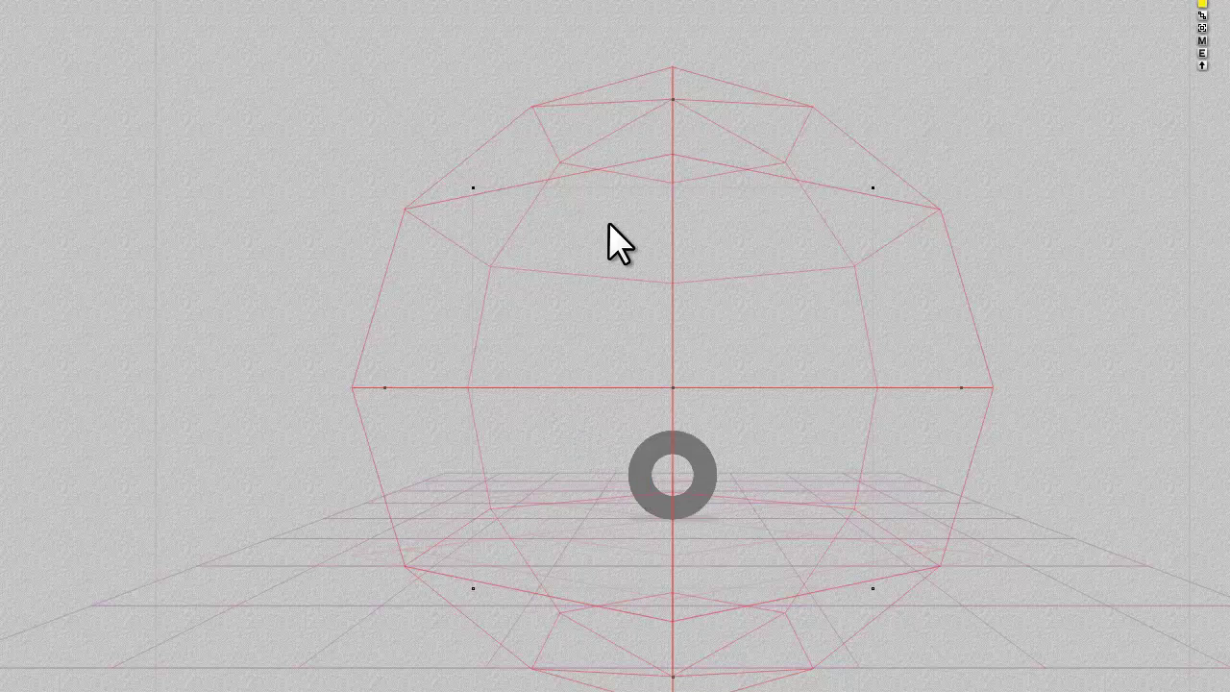
pyautogui.click(1205, 54)
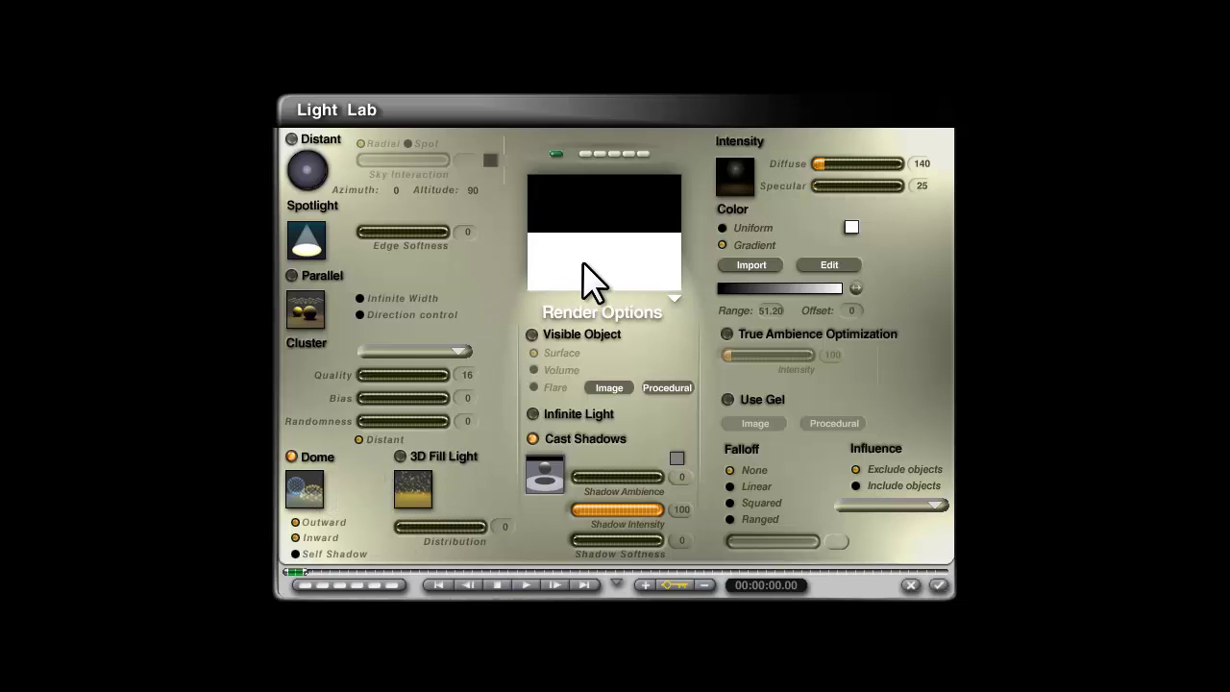
pyautogui.click(922, 163)
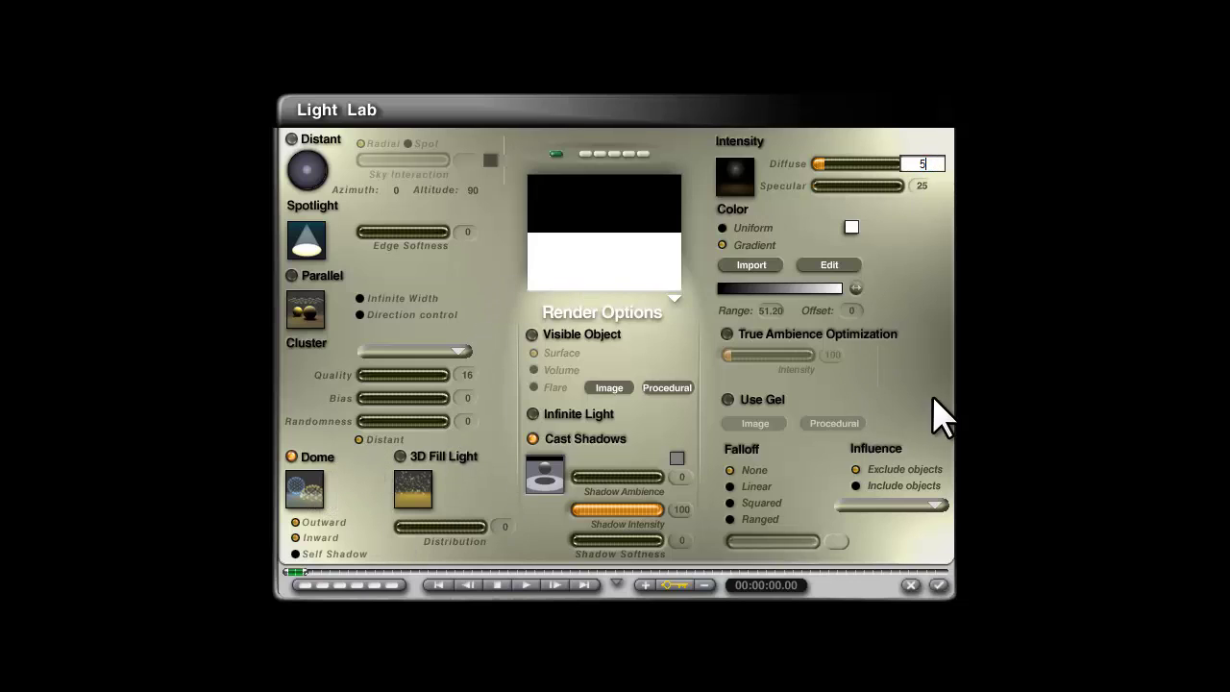
pyautogui.write('5')
pyautogui.press('Return')
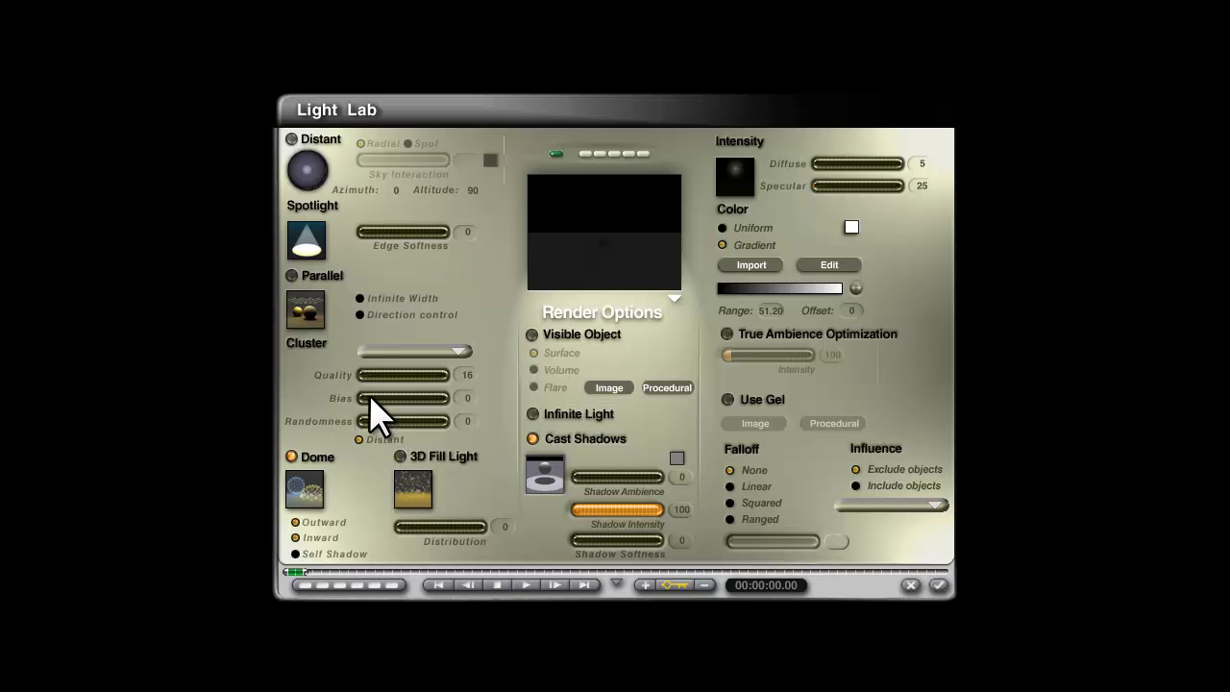
pyautogui.click(922, 165)
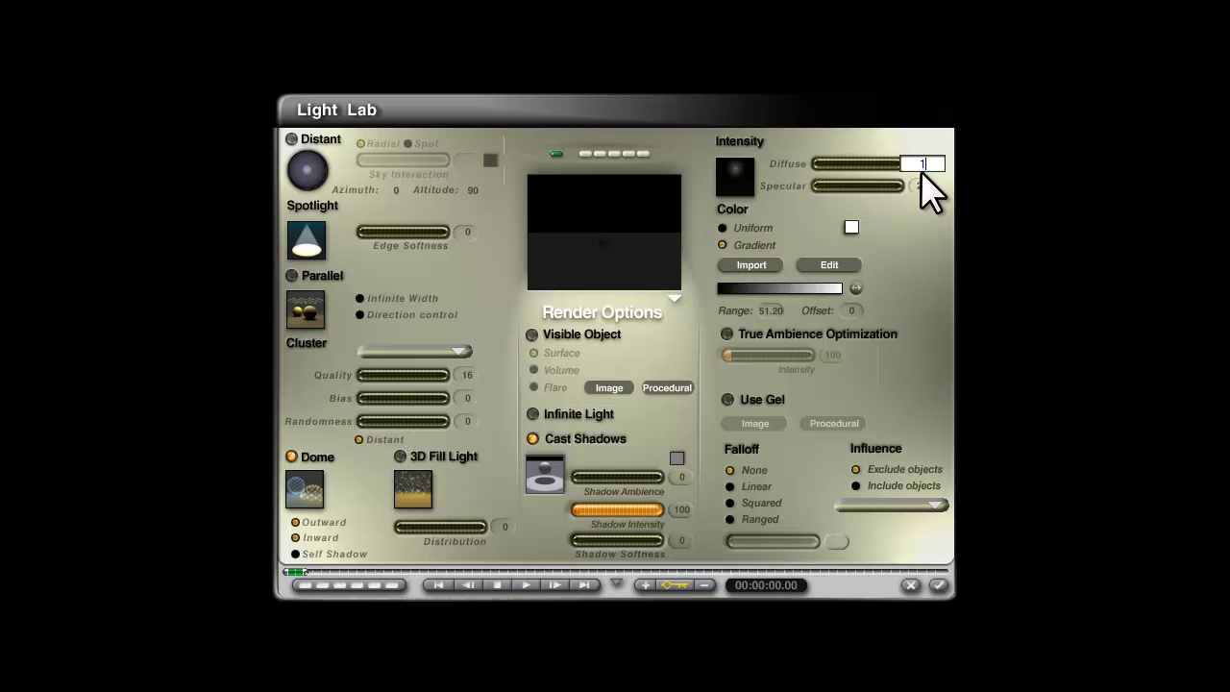
pyautogui.write('15')
pyautogui.press('Return')
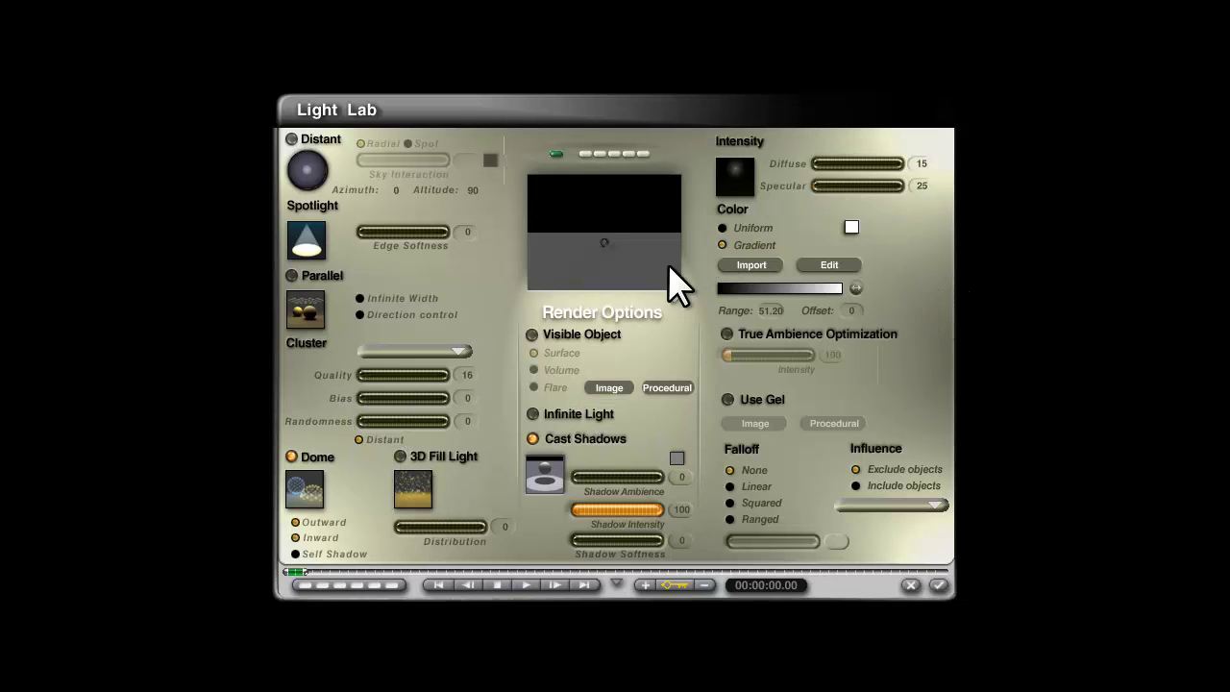
pyautogui.click(921, 164)
pyautogui.write('20')
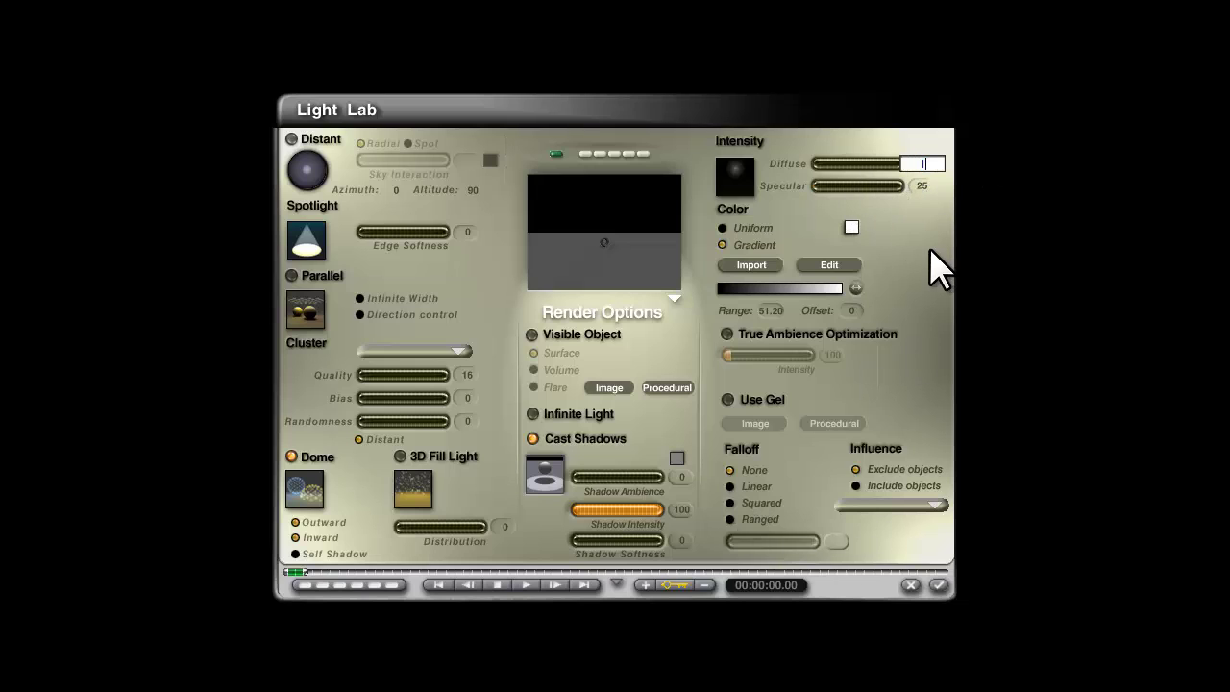
pyautogui.press('Return')
# - Set the dome light's Bias to 41, accept the settings, and render the scene
pyautogui.moveTo(362, 397); pyautogui.dragTo(394, 397)
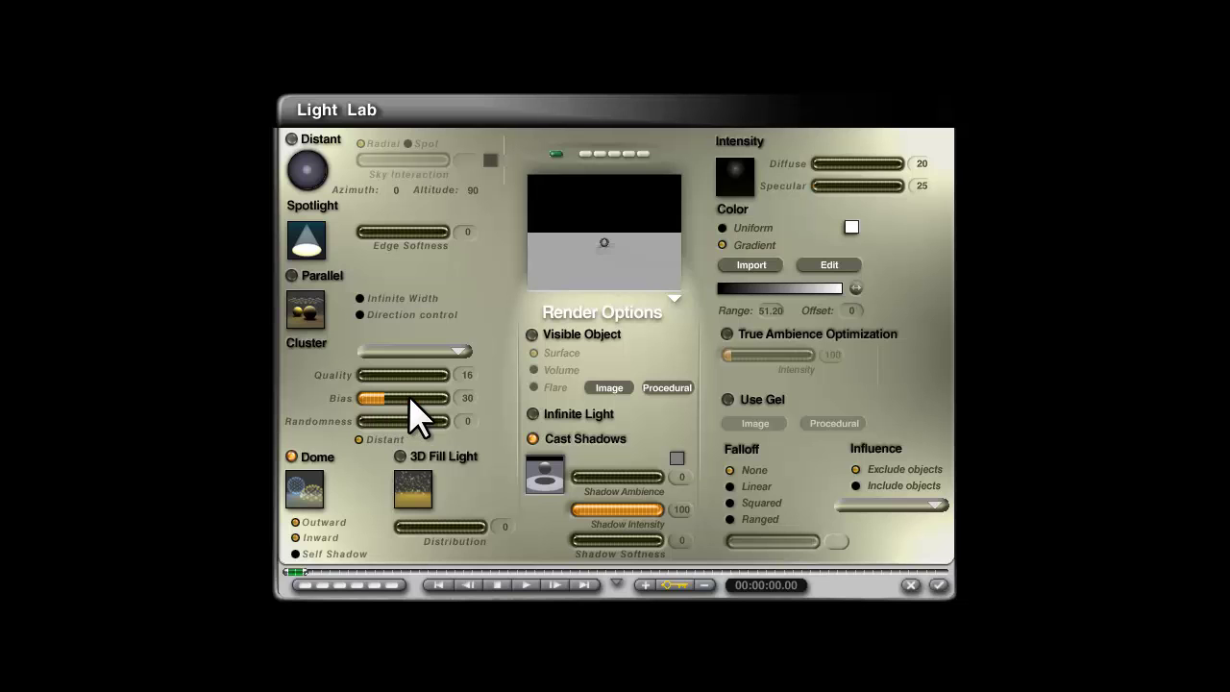
pyautogui.click(938, 586)
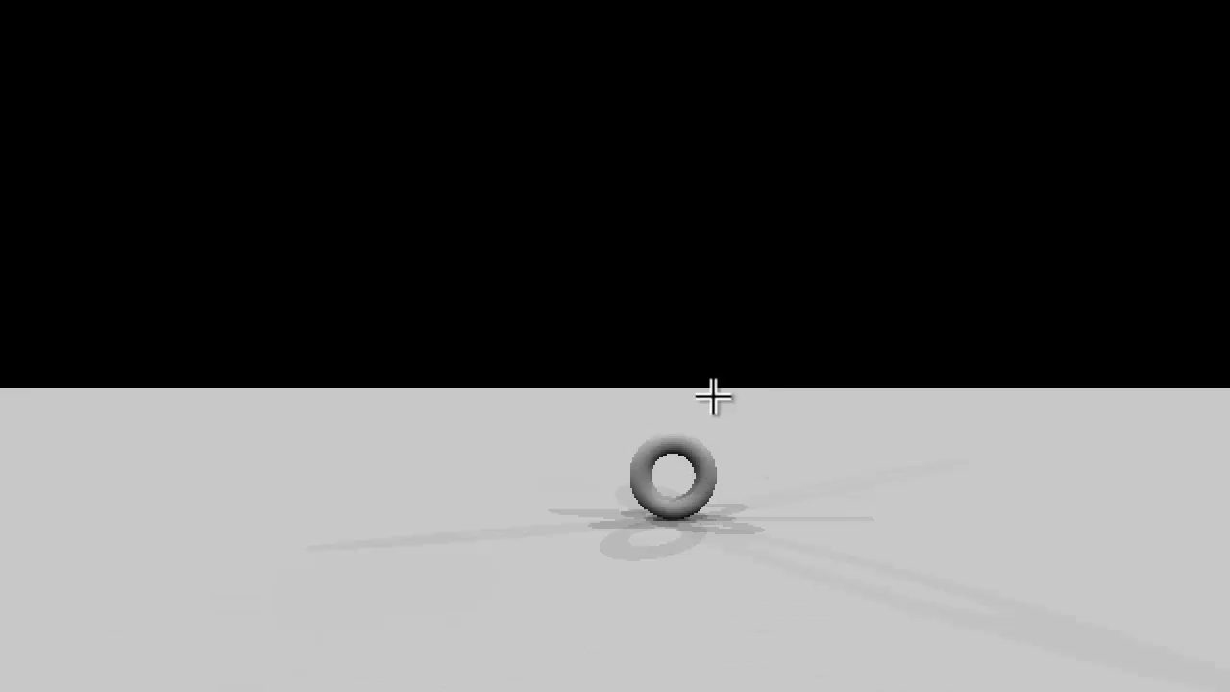
pyautogui.click(790, 275)
# - Raise the dome light's Bias to 68, accept and render the scene, and mark a render area around the base of the torus
pyautogui.click(1203, 53)
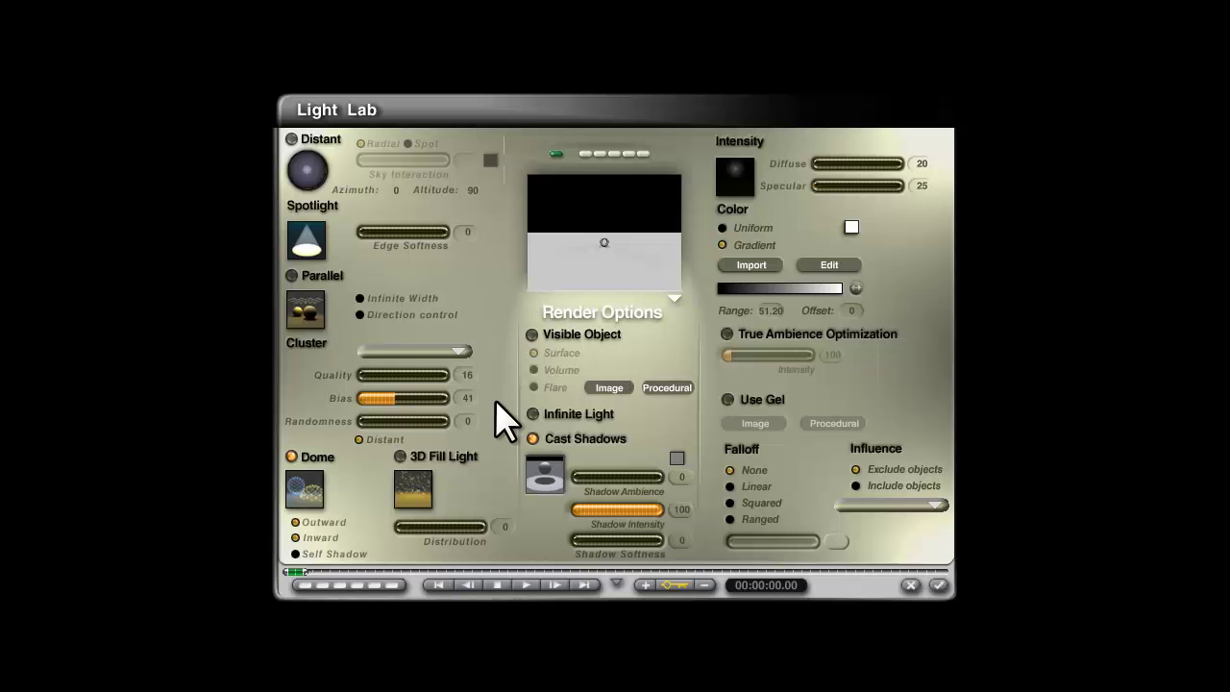
pyautogui.click(423, 400)
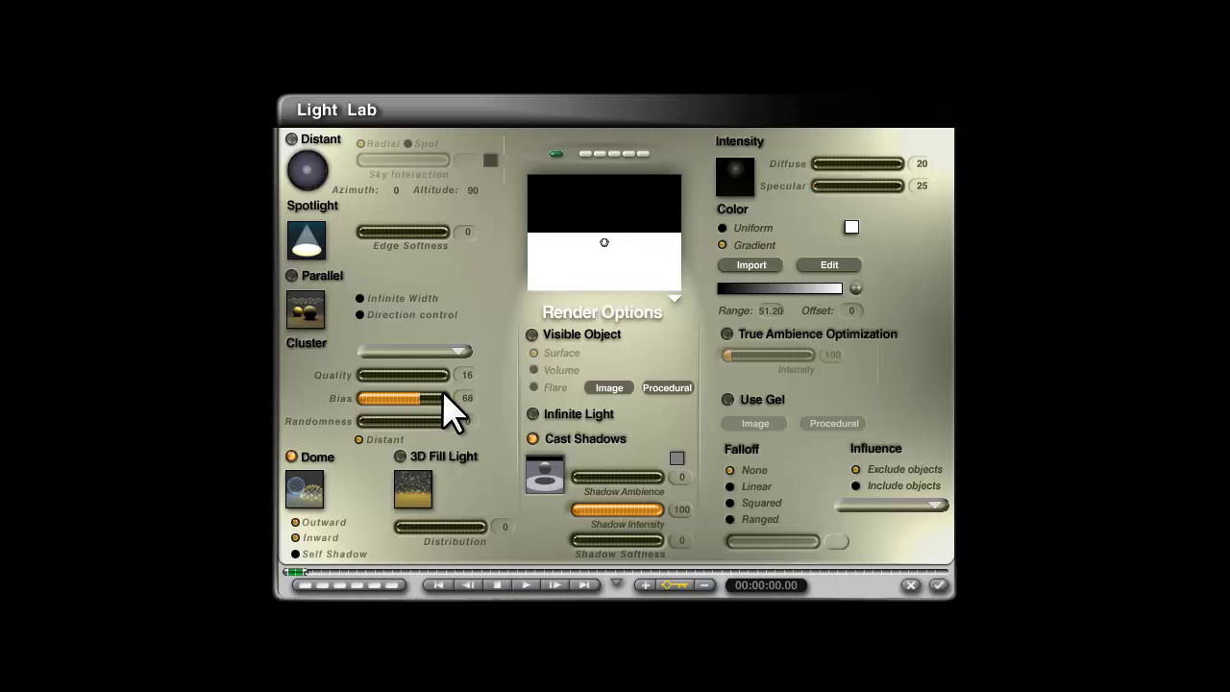
pyautogui.click(938, 585)
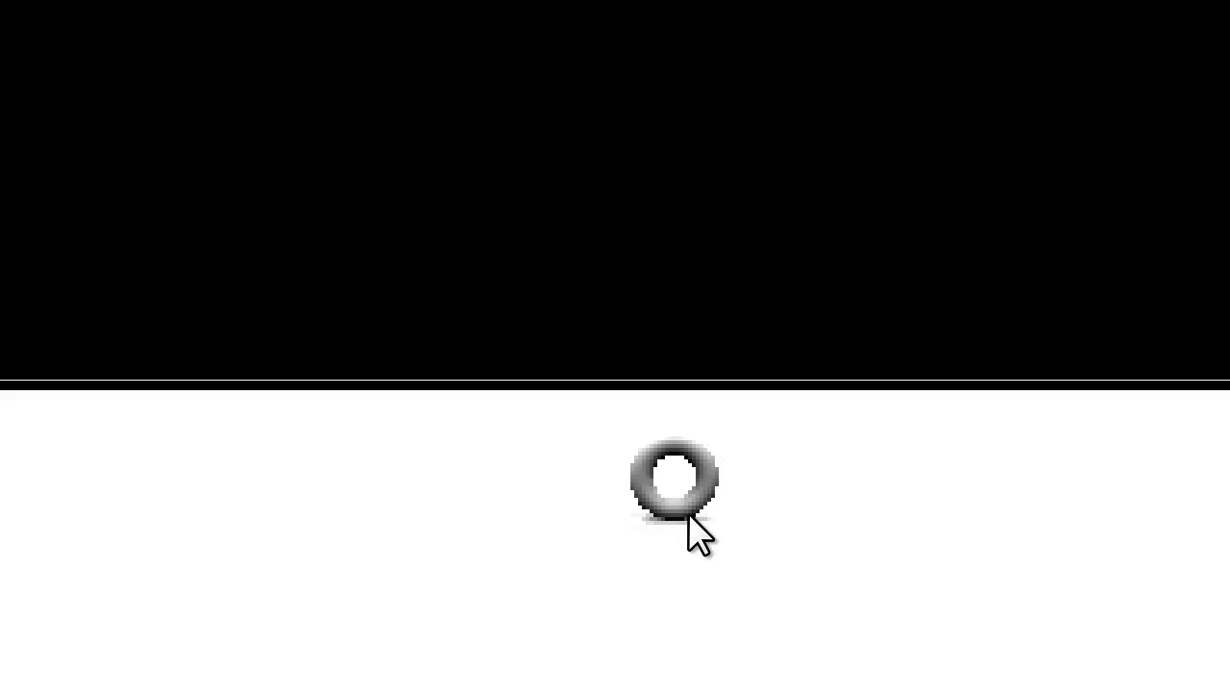
pyautogui.click(684, 498)
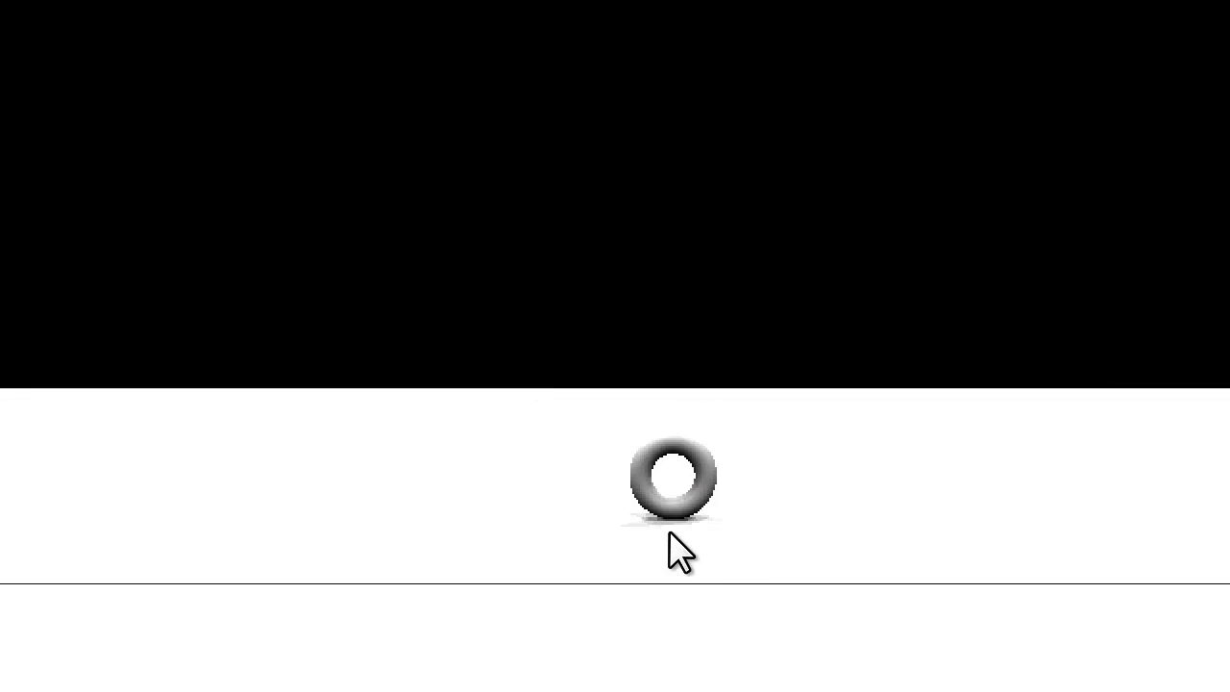
pyautogui.click(673, 549)
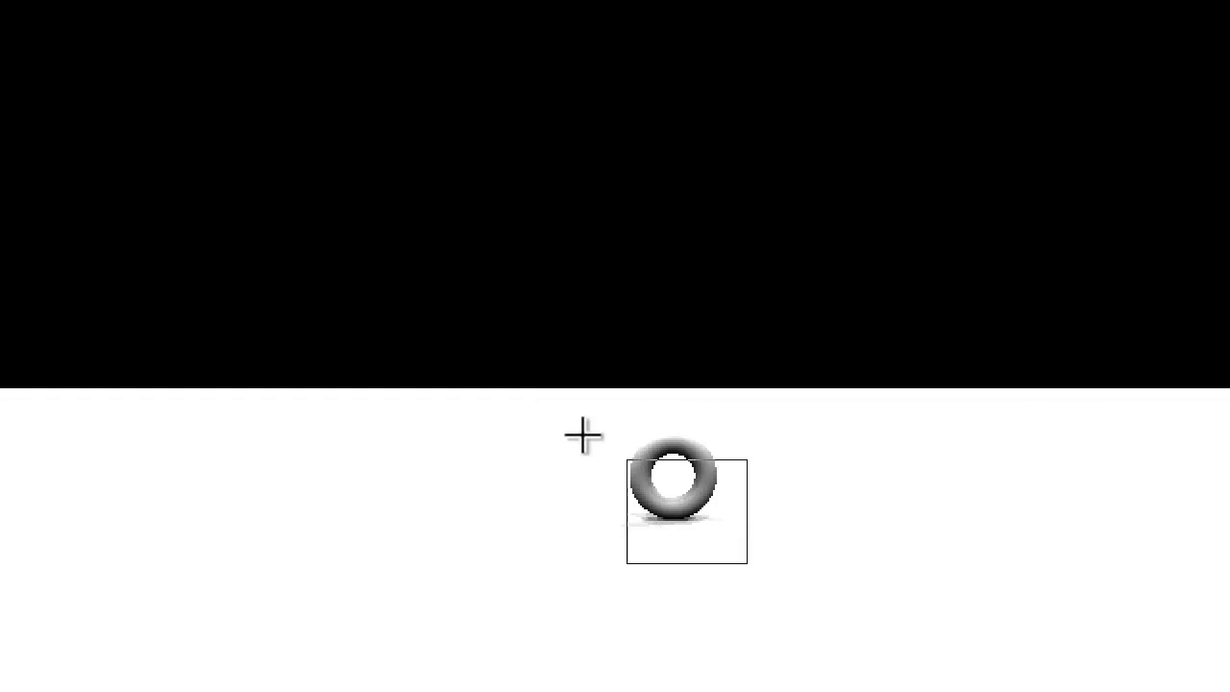
pyautogui.click(571, 500)
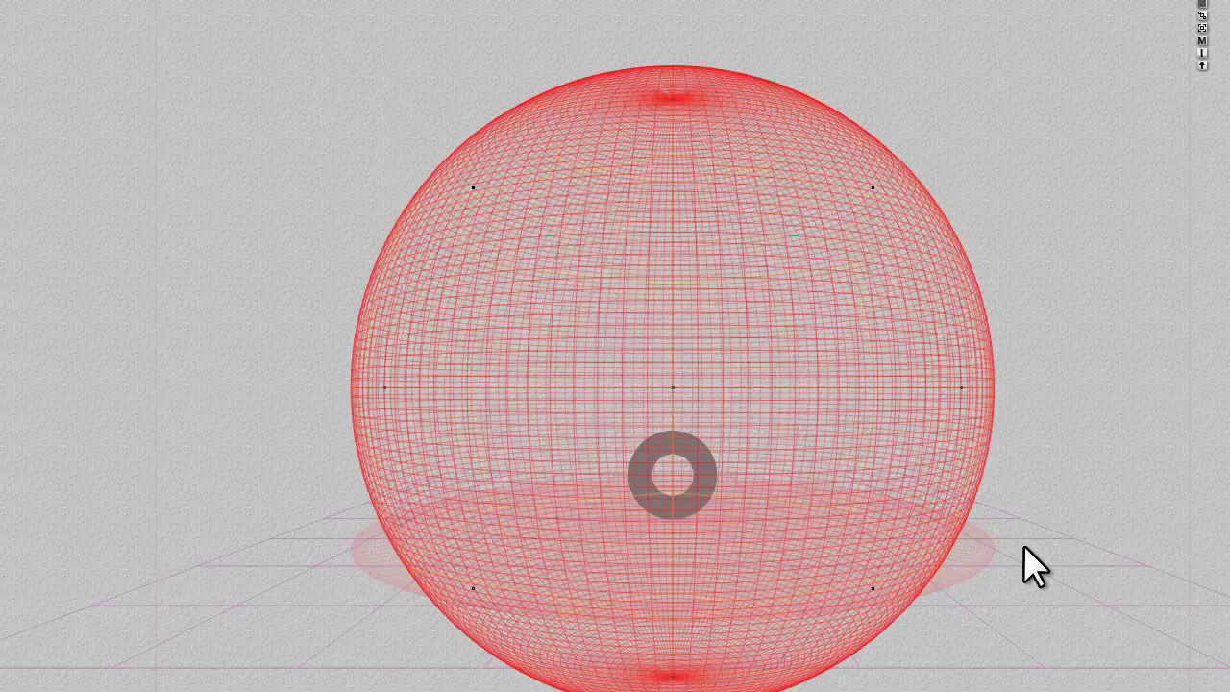
# - Add the ground plane to the selected sphere, turn off Self Shadows in their material, set Transparency to 100, and accept it
pyautogui.rightClick(1024, 558)
pyautogui.click(1093, 572)
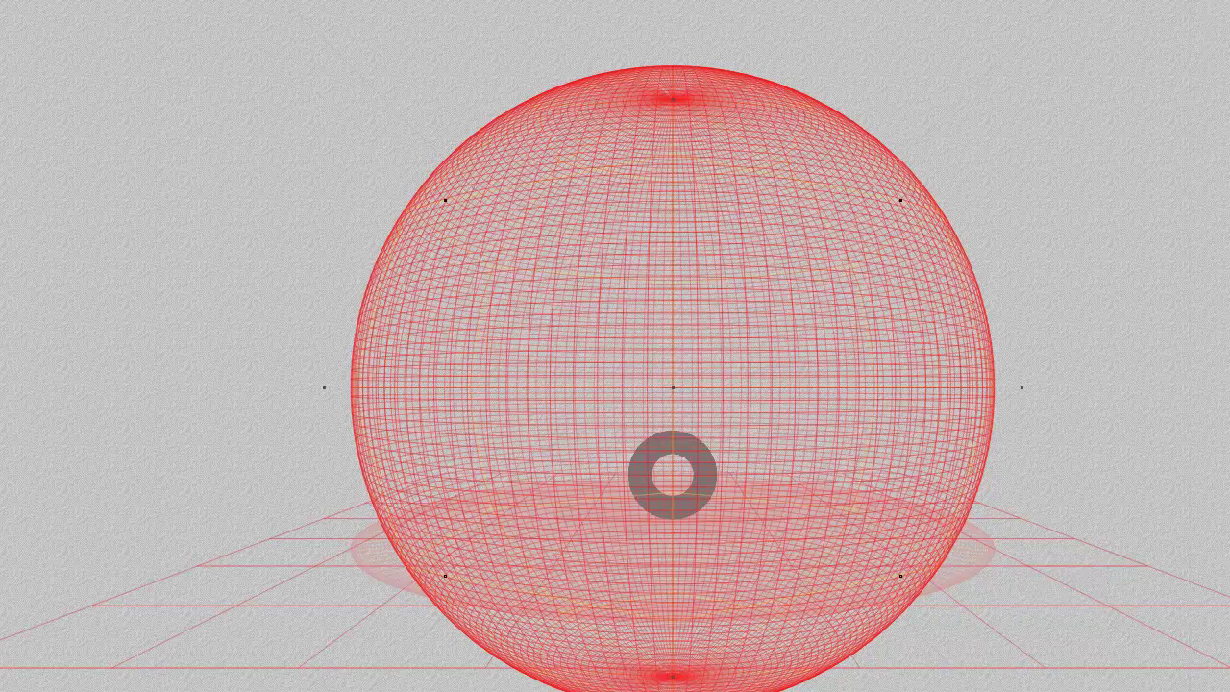
pyautogui.hotkey('ctrl', 'm')
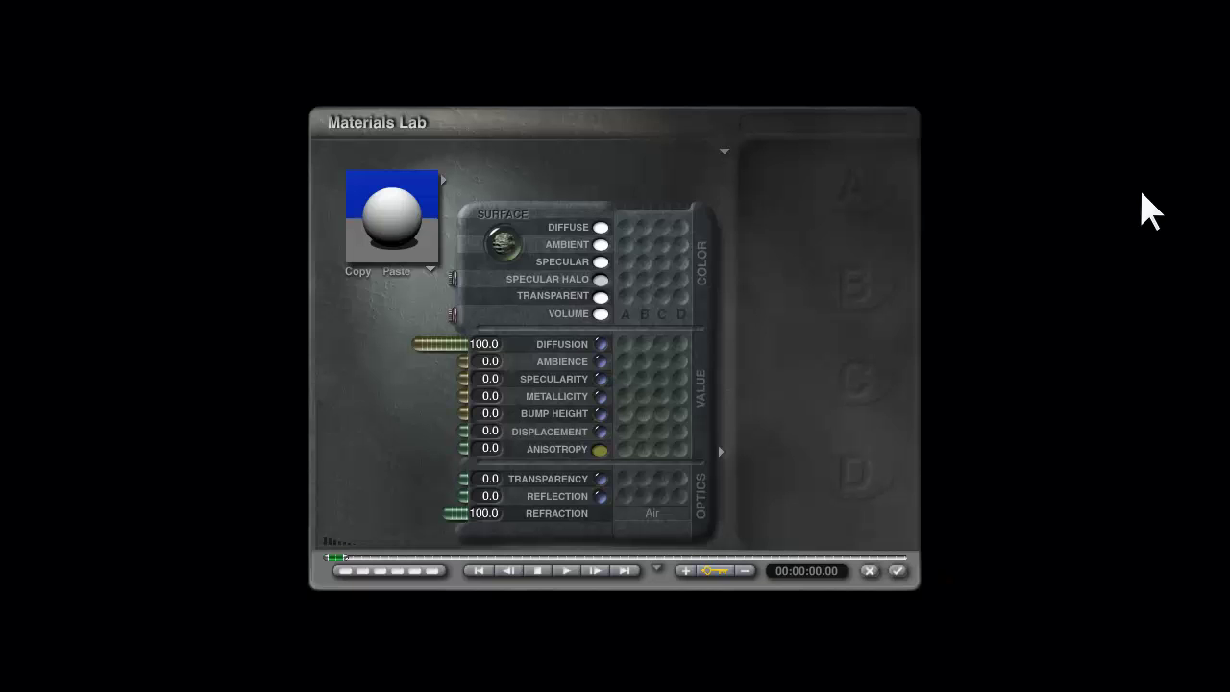
pyautogui.moveTo(725, 152)
pyautogui.mouseDown()
pyautogui.moveTo(788, 247)
pyautogui.moveTo(706, 151)
pyautogui.moveTo(783, 293)
pyautogui.moveTo(717, 171)
pyautogui.mouseUp()
pyautogui.click(726, 152)
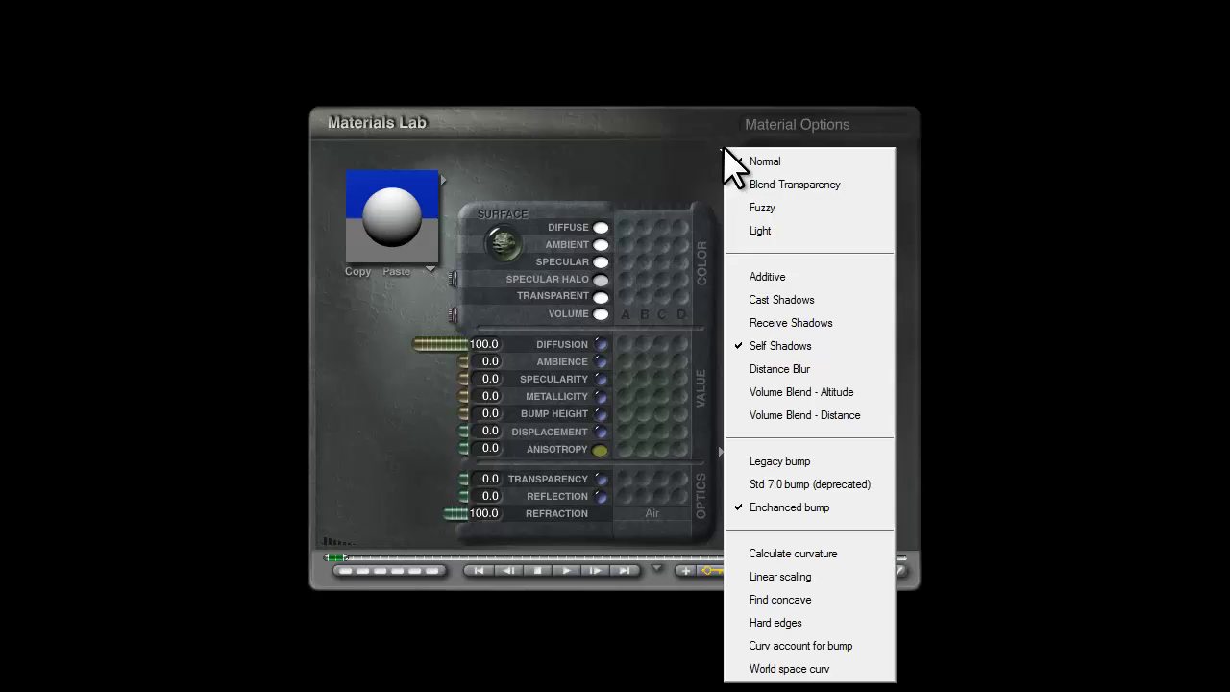
pyautogui.click(791, 348)
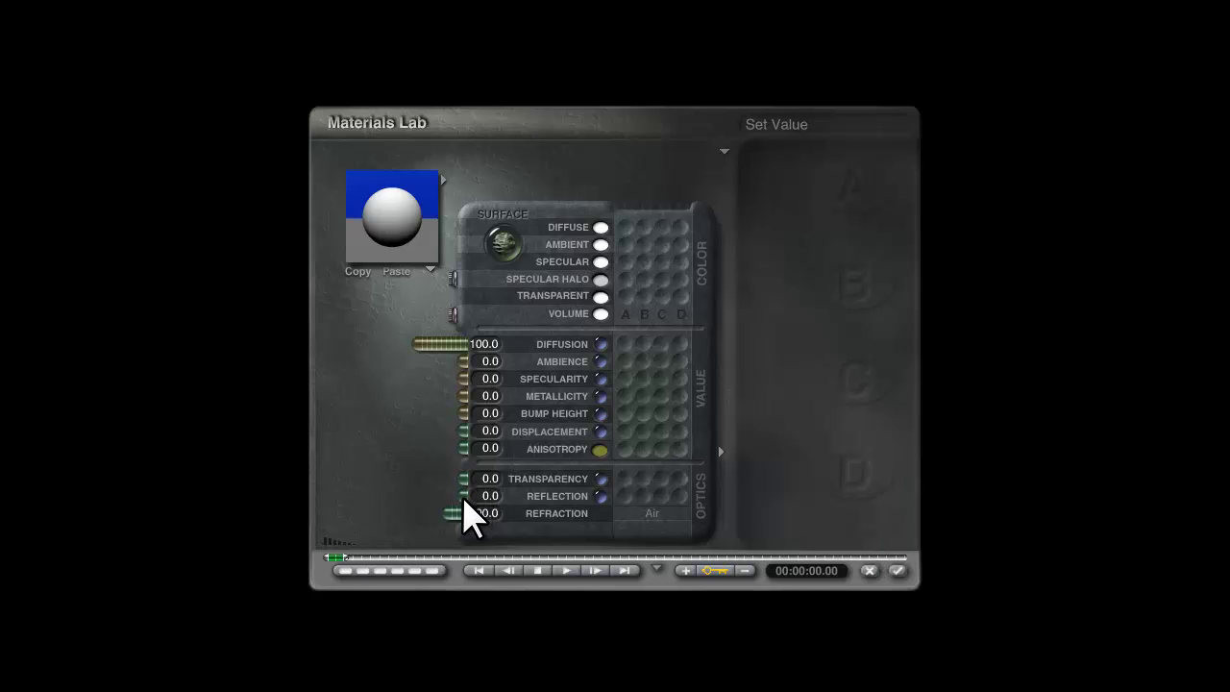
pyautogui.moveTo(463, 480); pyautogui.dragTo(182, 485)
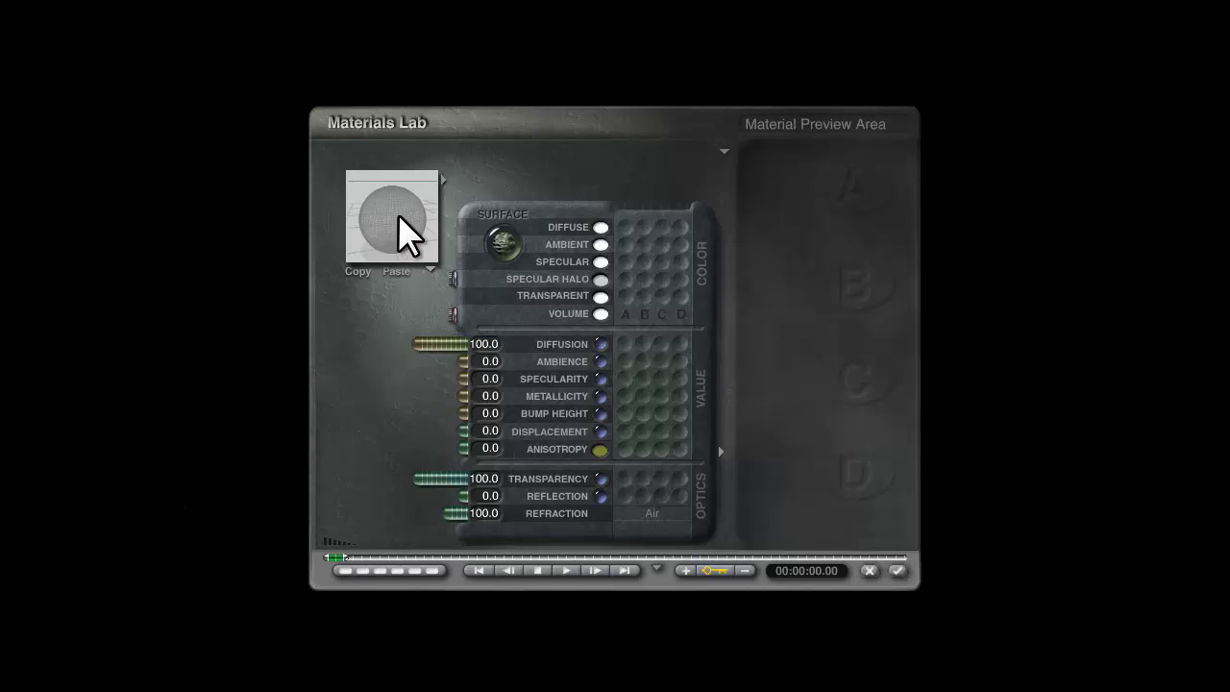
pyautogui.click(898, 572)
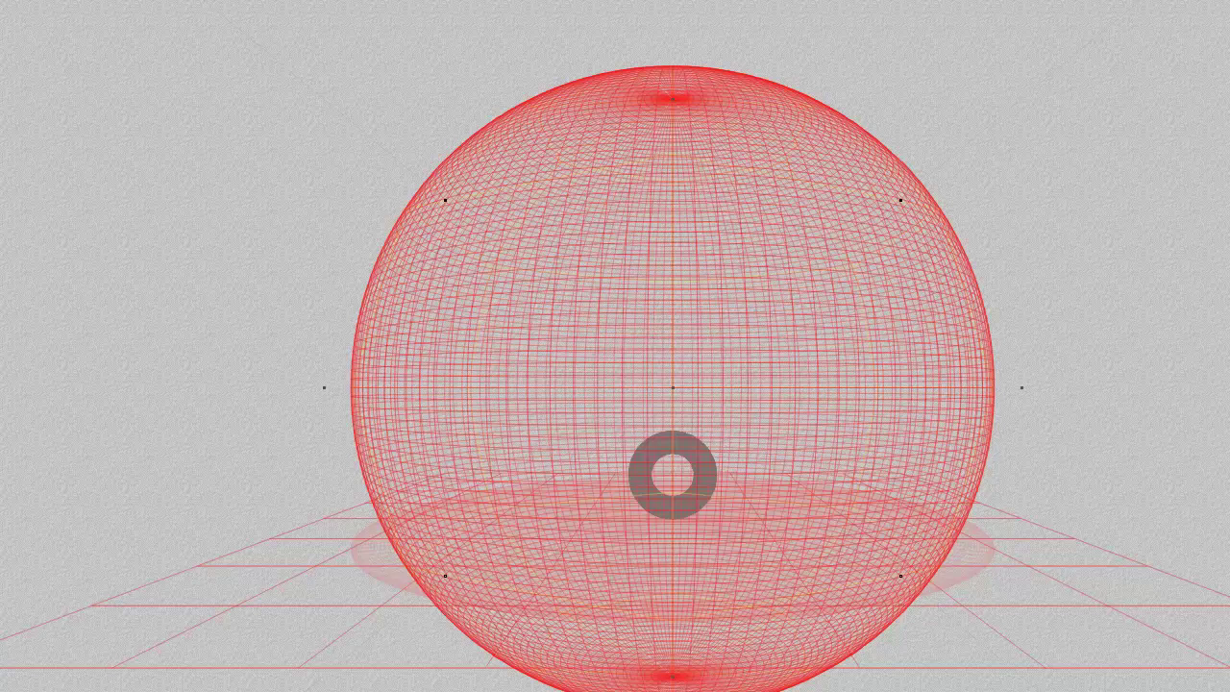
# - Select the dome light, turn off Distant, set its falloff to Linear, and set Diffuse intensity to 213
pyautogui.click(870, 340)
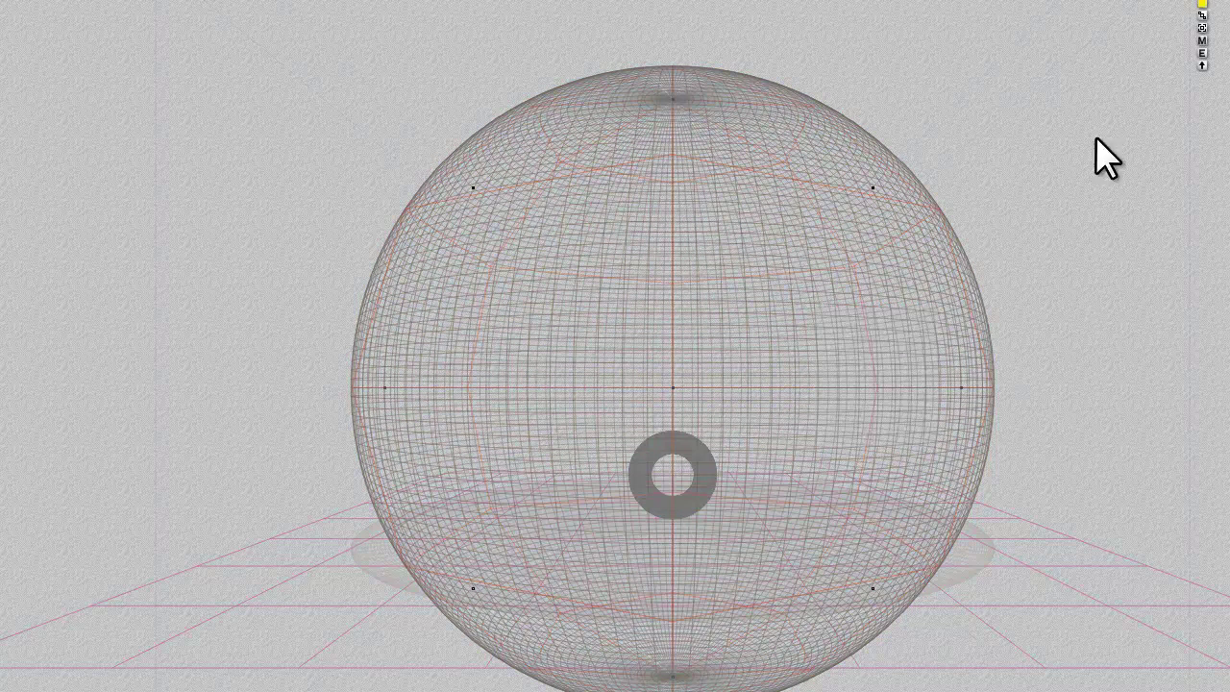
pyautogui.click(1203, 54)
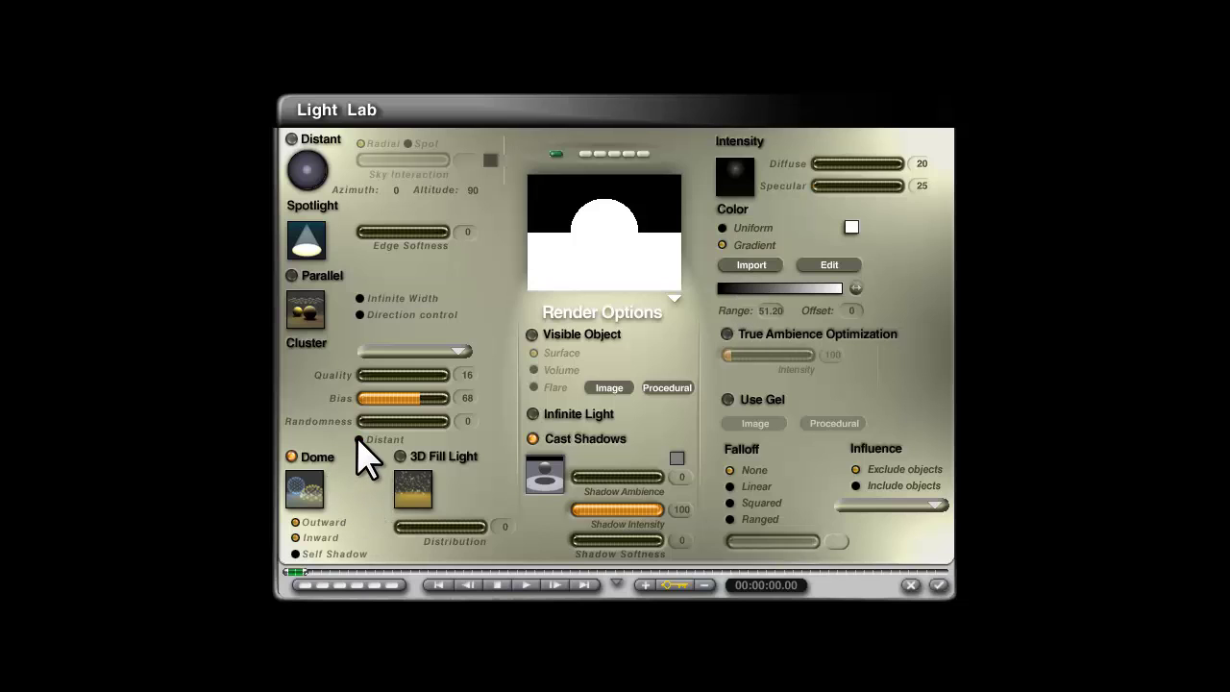
pyautogui.click(727, 486)
pyautogui.moveTo(861, 166); pyautogui.dragTo(834, 161)
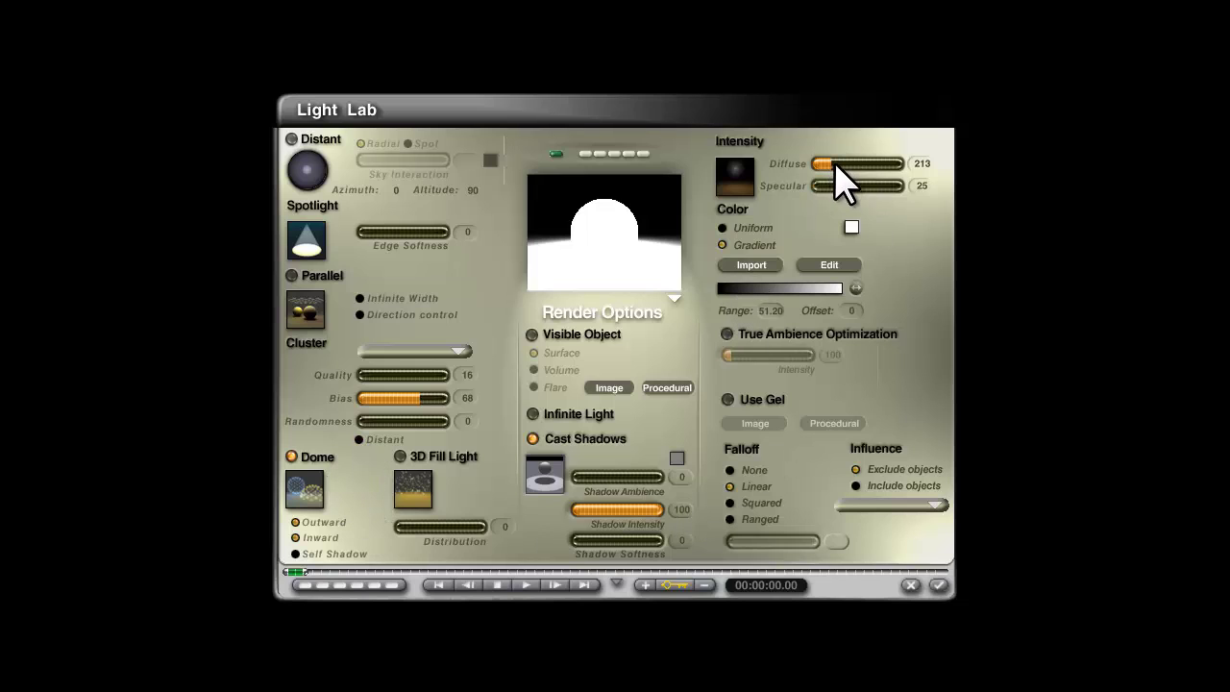
# - Compare Uniform color with Gradient, keep Gradient, and reverse the gradient so it runs from white to black
pyautogui.click(723, 229)
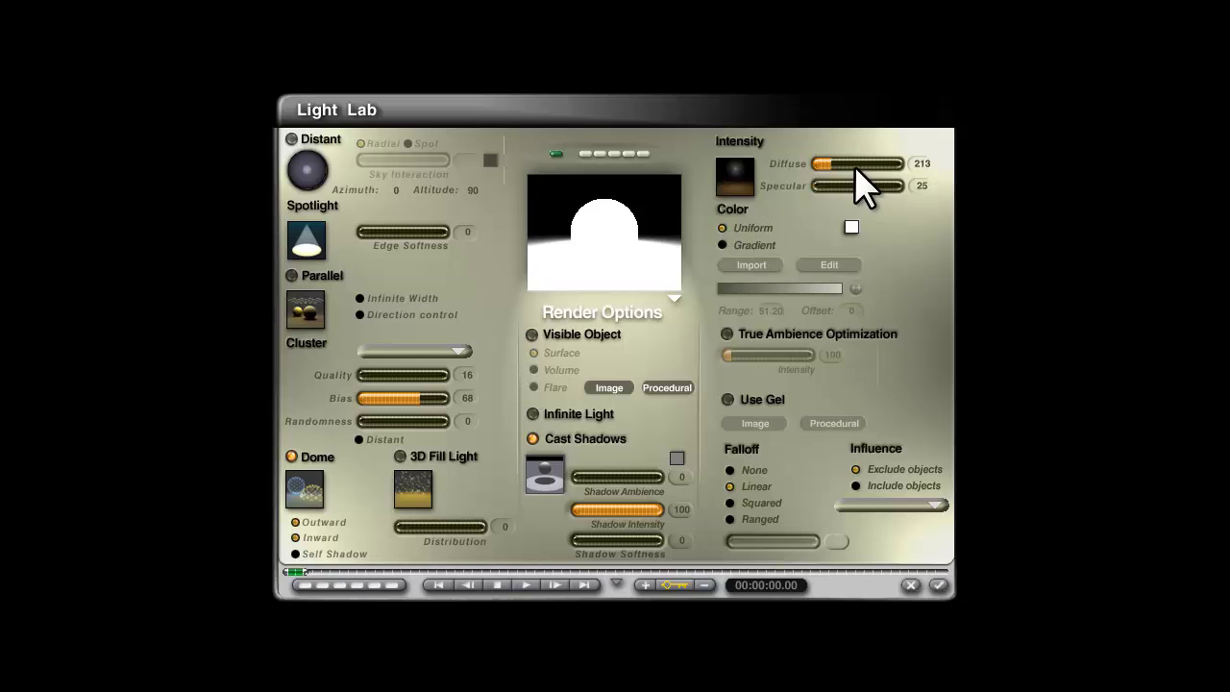
pyautogui.click(723, 245)
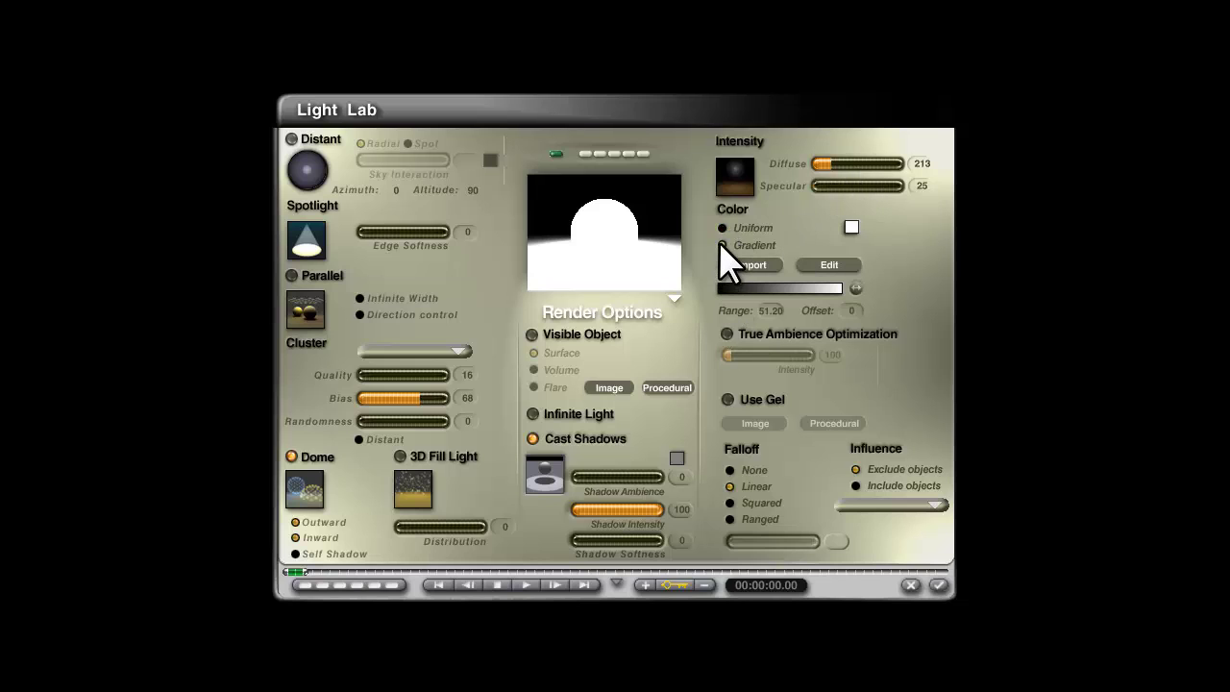
pyautogui.click(832, 265)
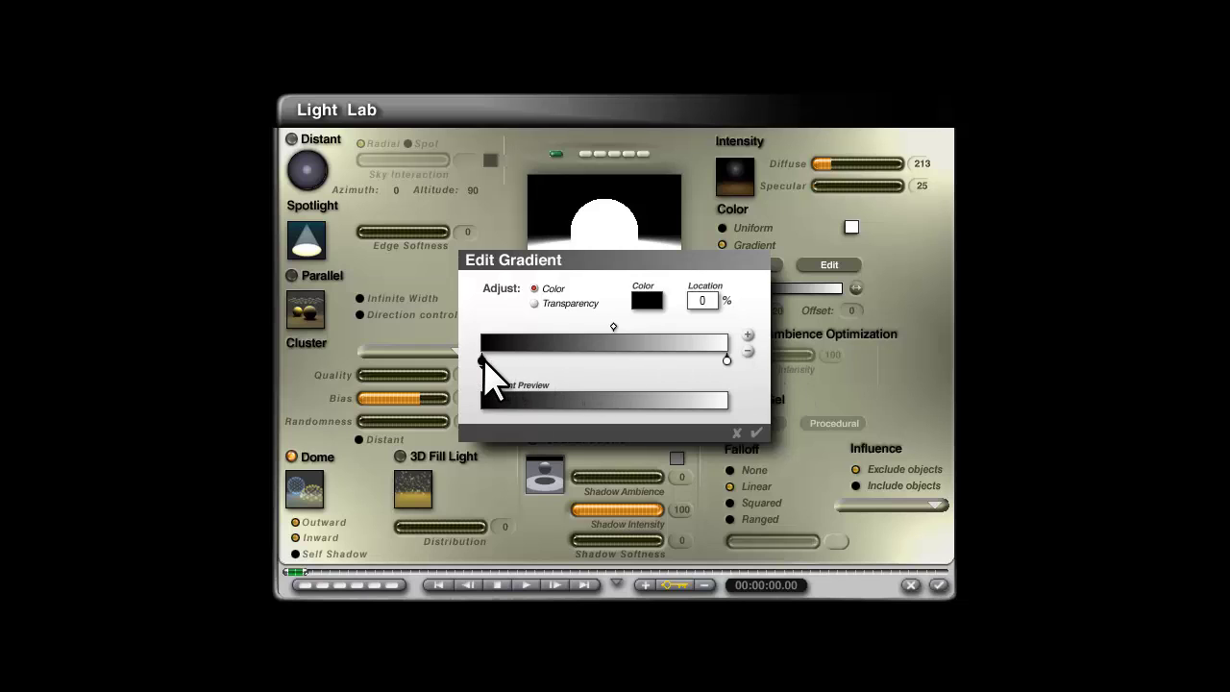
pyautogui.moveTo(483, 360)
pyautogui.mouseDown()
pyautogui.moveTo(760, 384)
pyautogui.moveTo(694, 362)
pyautogui.moveTo(432, 378)
pyautogui.moveTo(476, 376)
pyautogui.mouseUp()
pyautogui.moveTo(692, 362); pyautogui.dragTo(770, 428)
pyautogui.click(758, 432)
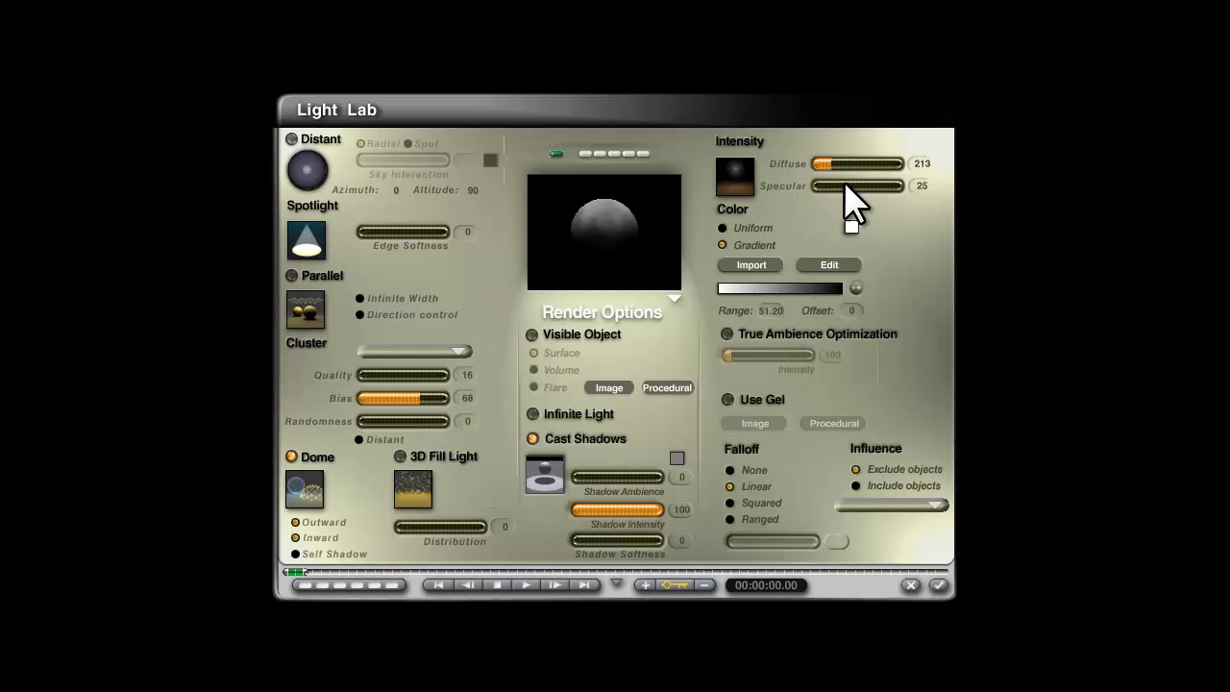
# - Set the dome light's falloff to Squared, raise its Diffuse intensity to 430, and accept the settings
pyautogui.click(729, 504)
pyautogui.moveTo(849, 162); pyautogui.dragTo(860, 161)
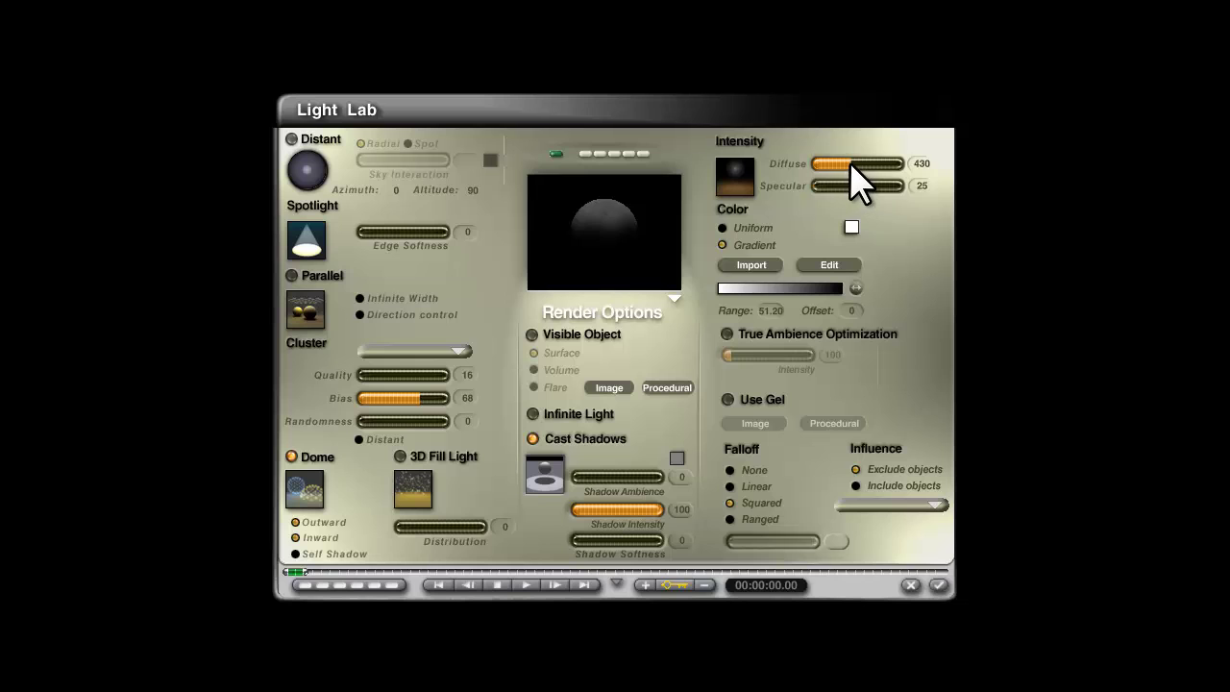
pyautogui.click(938, 586)
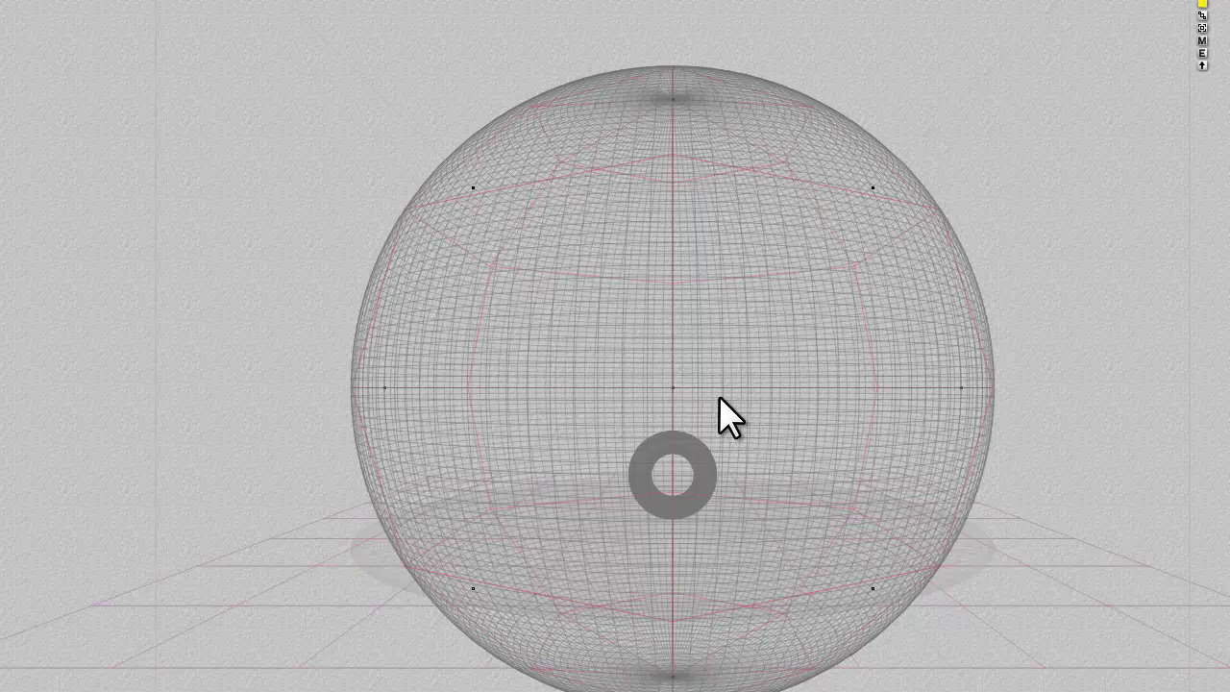
# - Select the wireframe sphere and shrink it slightly so it sits just inside the dome light
pyautogui.rightClick(700, 344)
pyautogui.click(742, 353)
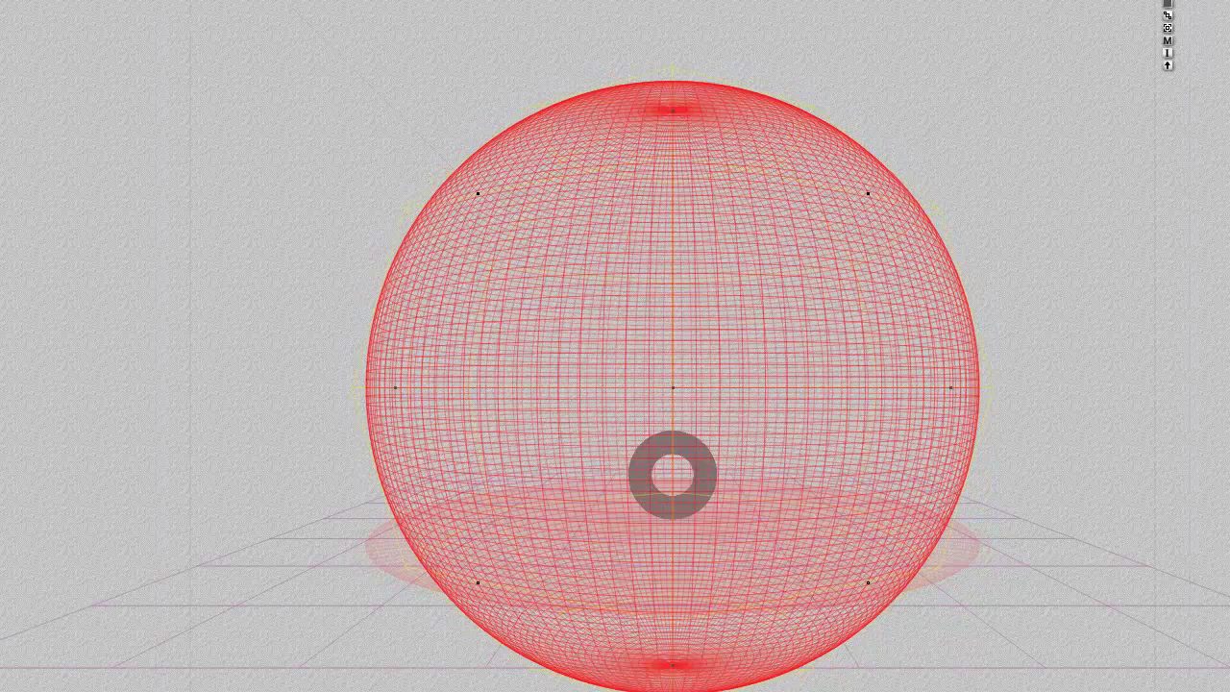
pyautogui.hotkey('ctrl', 'r')
pyautogui.click(731, 303)
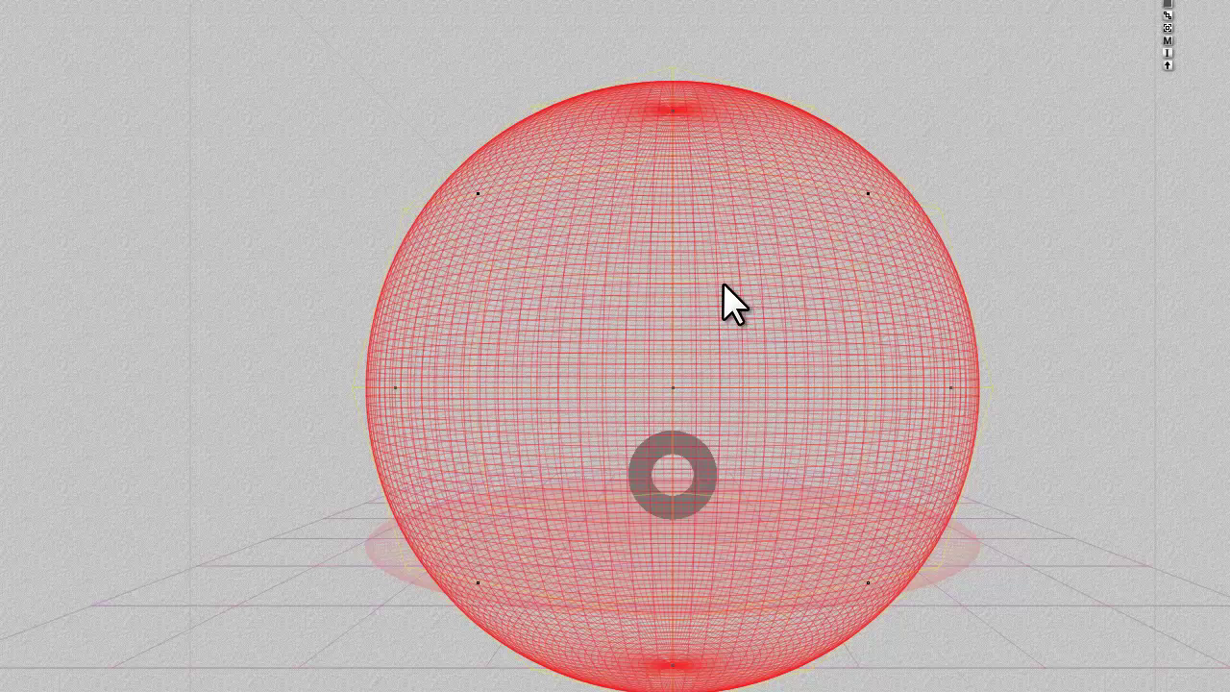
# - Select the dome light and check its light spots on the sphere in the Light Lab preview
pyautogui.rightClick(694, 248)
pyautogui.click(726, 269)
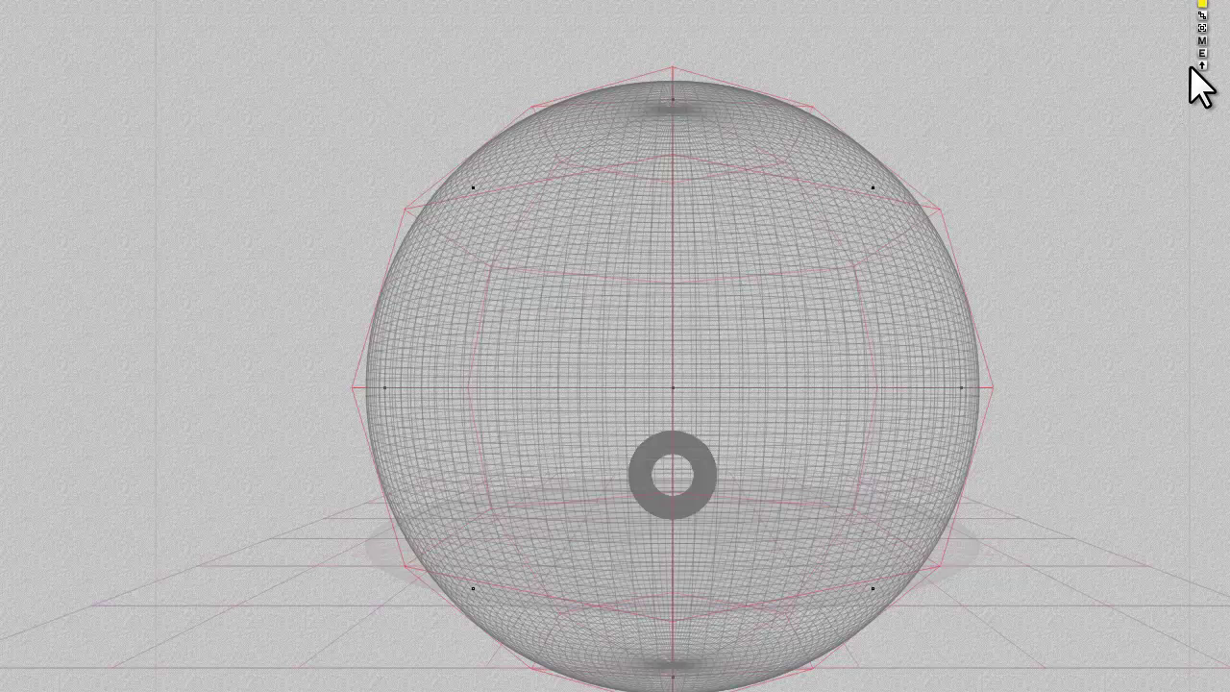
pyautogui.click(1202, 52)
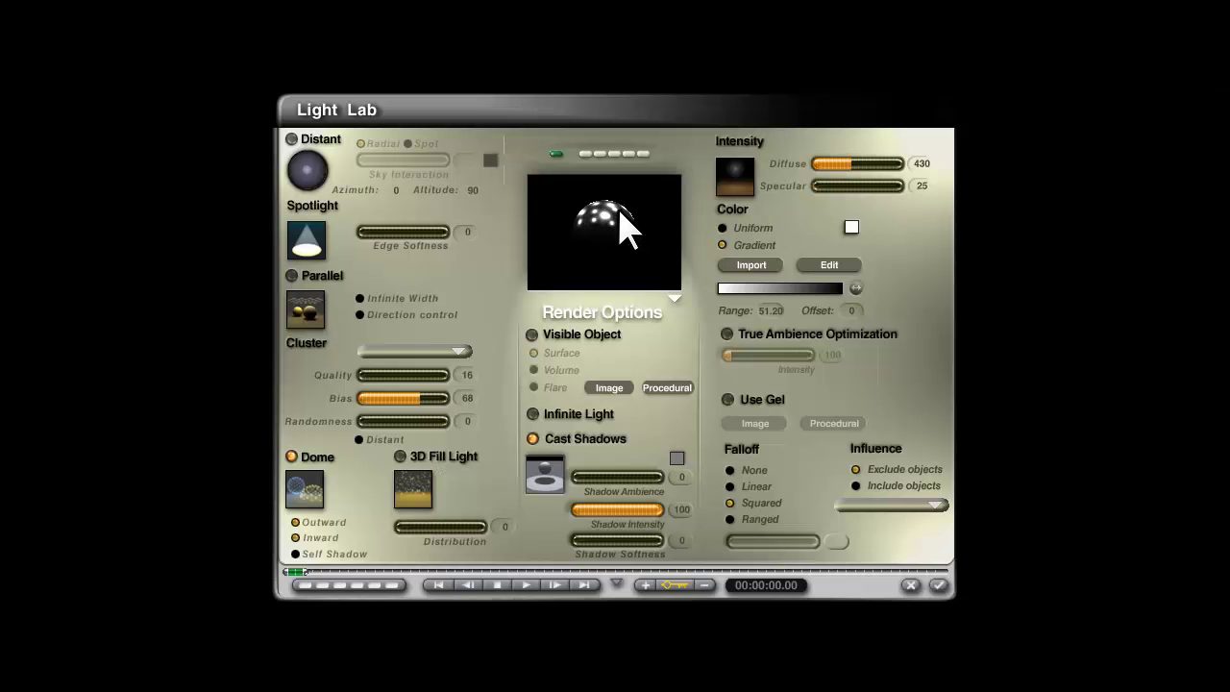
pyautogui.click(938, 584)
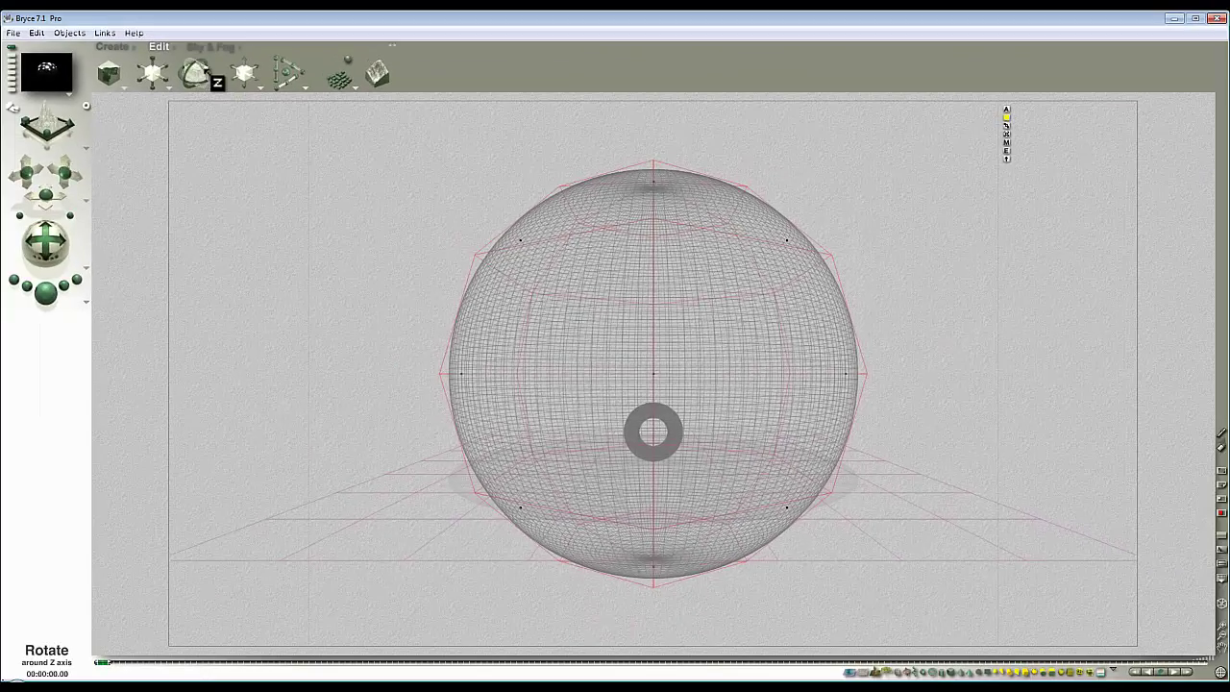
# - Rotate the dome light around the Z axis in two stages, rendering the scene after each rotation
pyautogui.moveTo(197, 71); pyautogui.dragTo(204, 71)
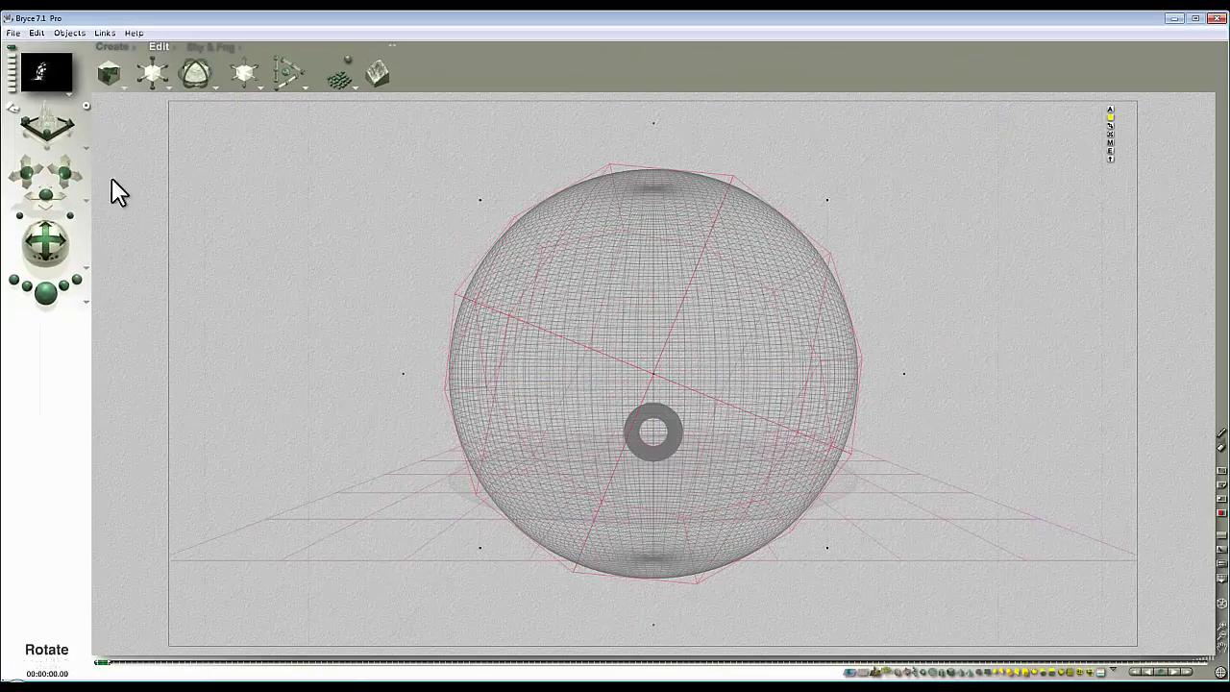
pyautogui.click(46, 293)
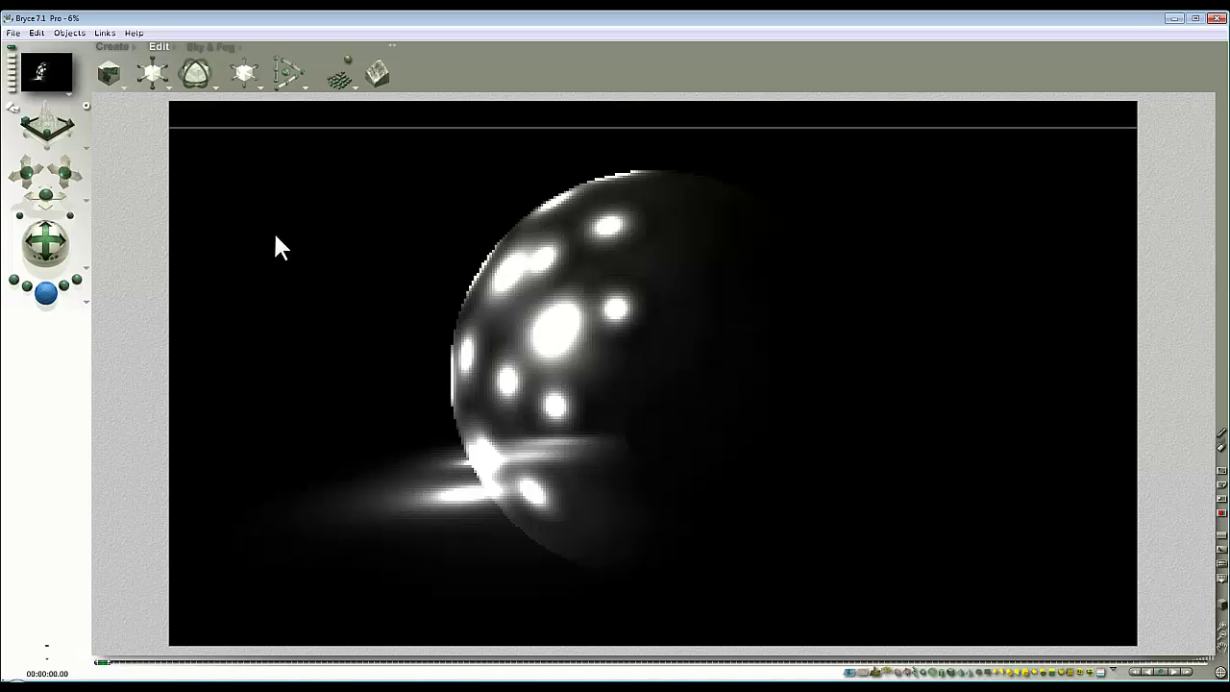
pyautogui.click(199, 77)
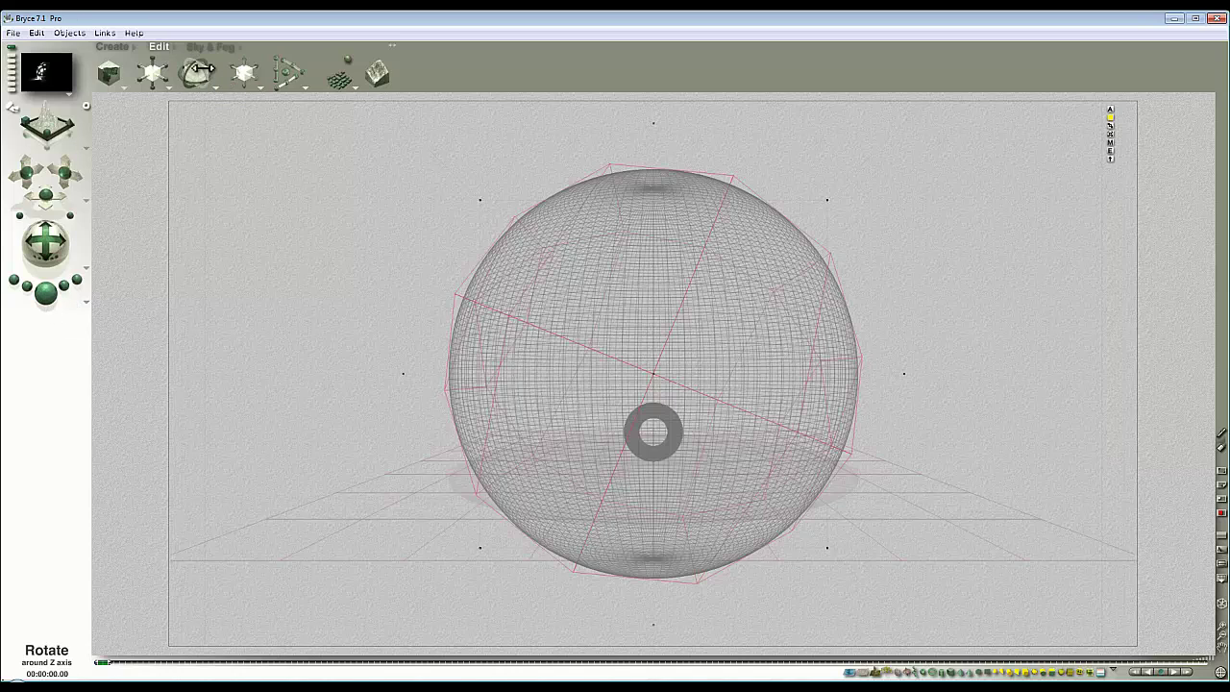
pyautogui.moveTo(201, 69); pyautogui.dragTo(173, 152)
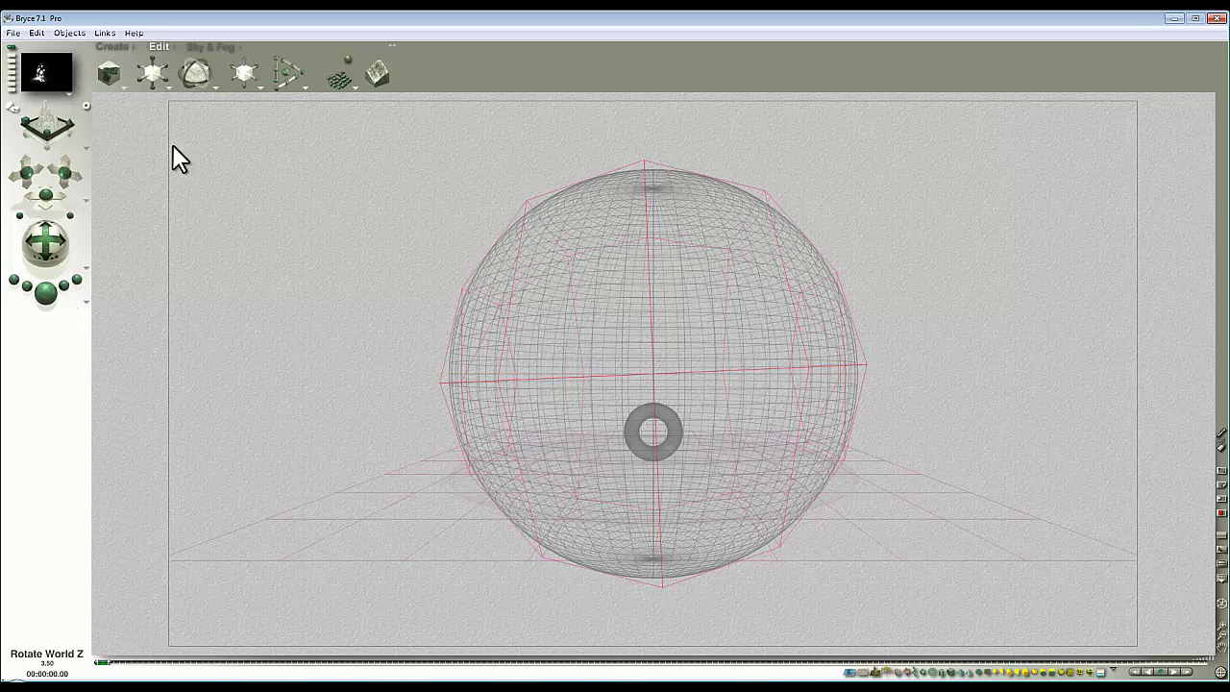
pyautogui.click(45, 293)
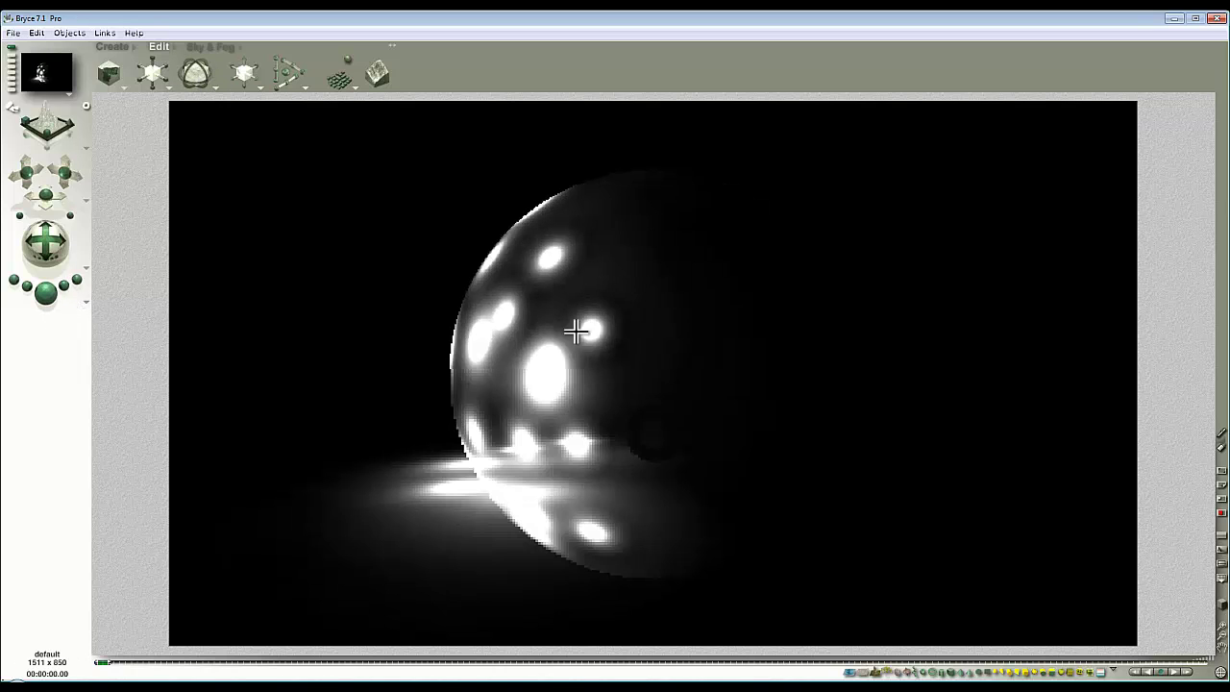
# - Edit the dome light, raise Bias to 100, and try a Randomness of 19 before returning it to 0
pyautogui.click(575, 330)
pyautogui.click(1024, 143)
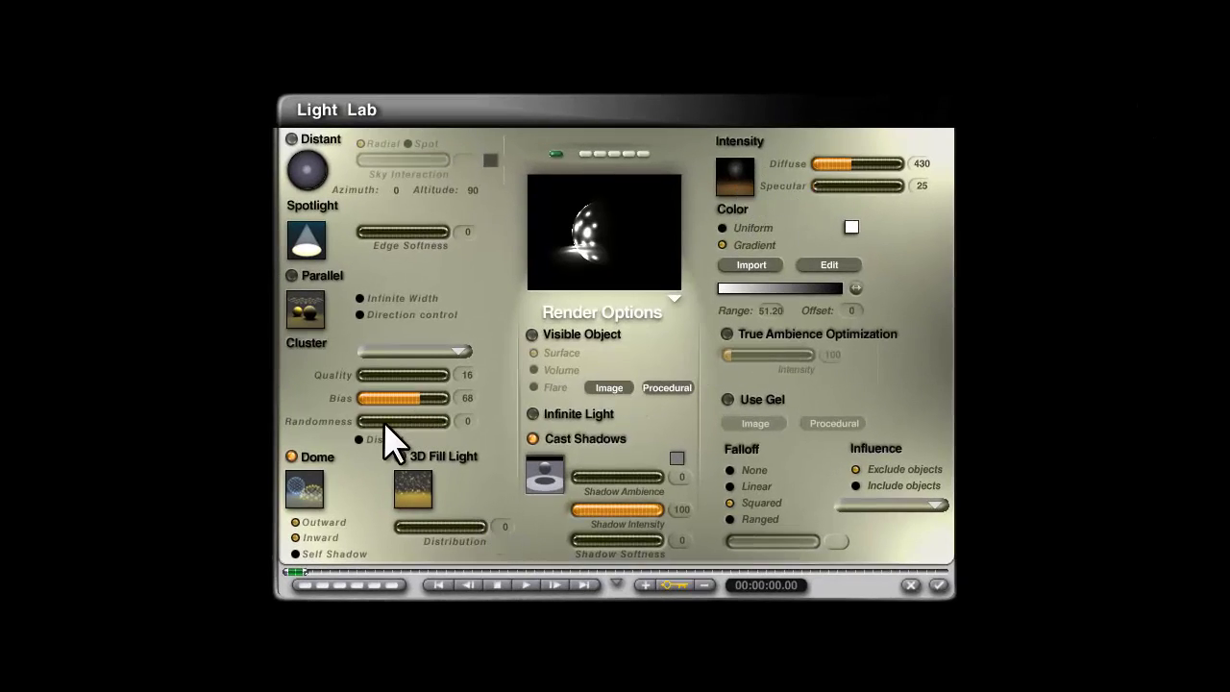
pyautogui.moveTo(385, 423); pyautogui.dragTo(376, 423)
pyautogui.click(413, 399)
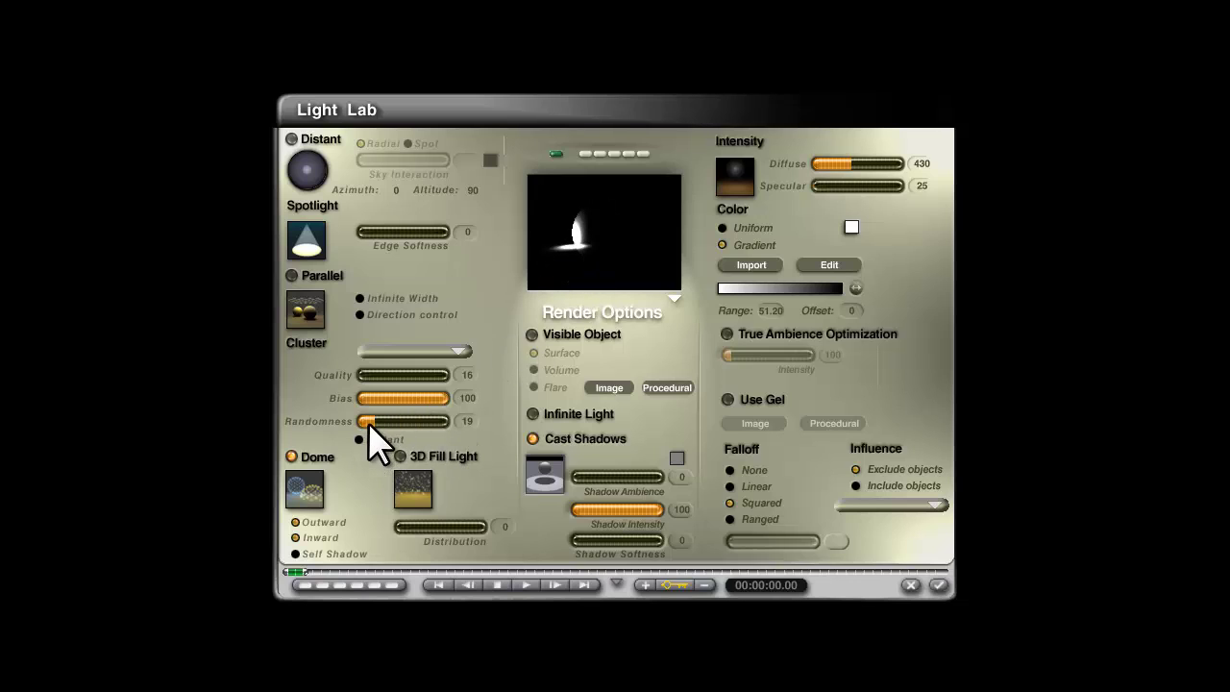
pyautogui.moveTo(375, 426); pyautogui.dragTo(369, 424)
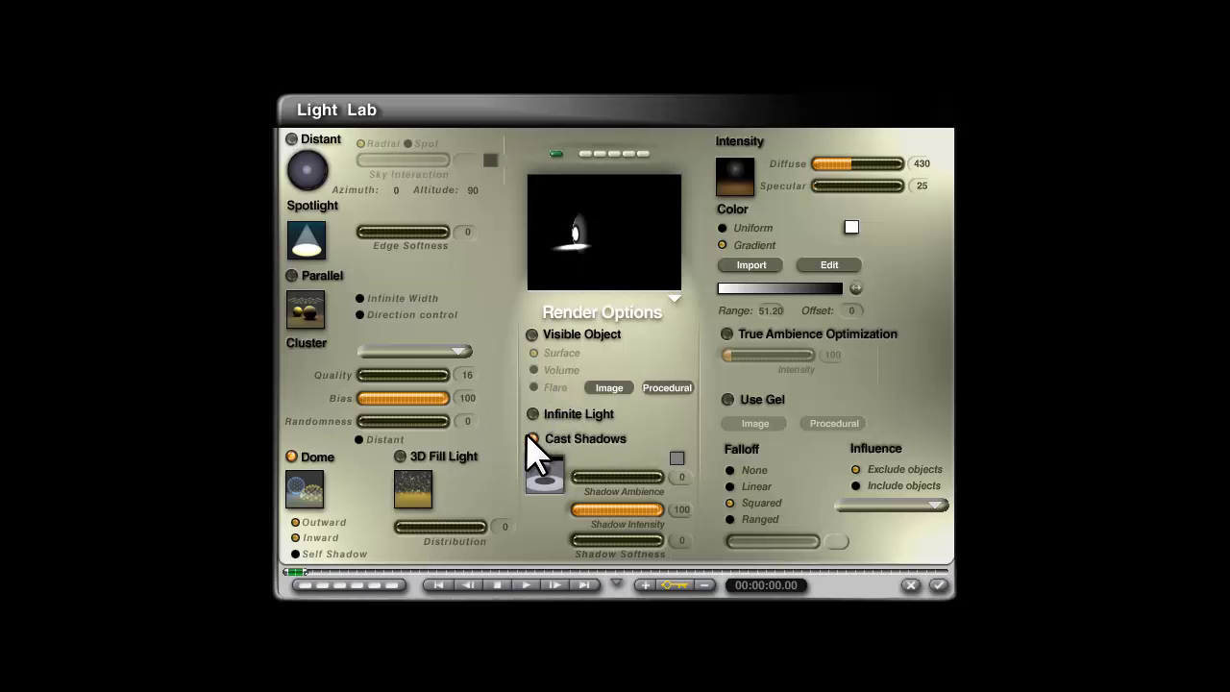
# - Turn on Distant for the dome light, switch its color to Uniform, and set Diffuse intensity to 20
pyautogui.click(360, 439)
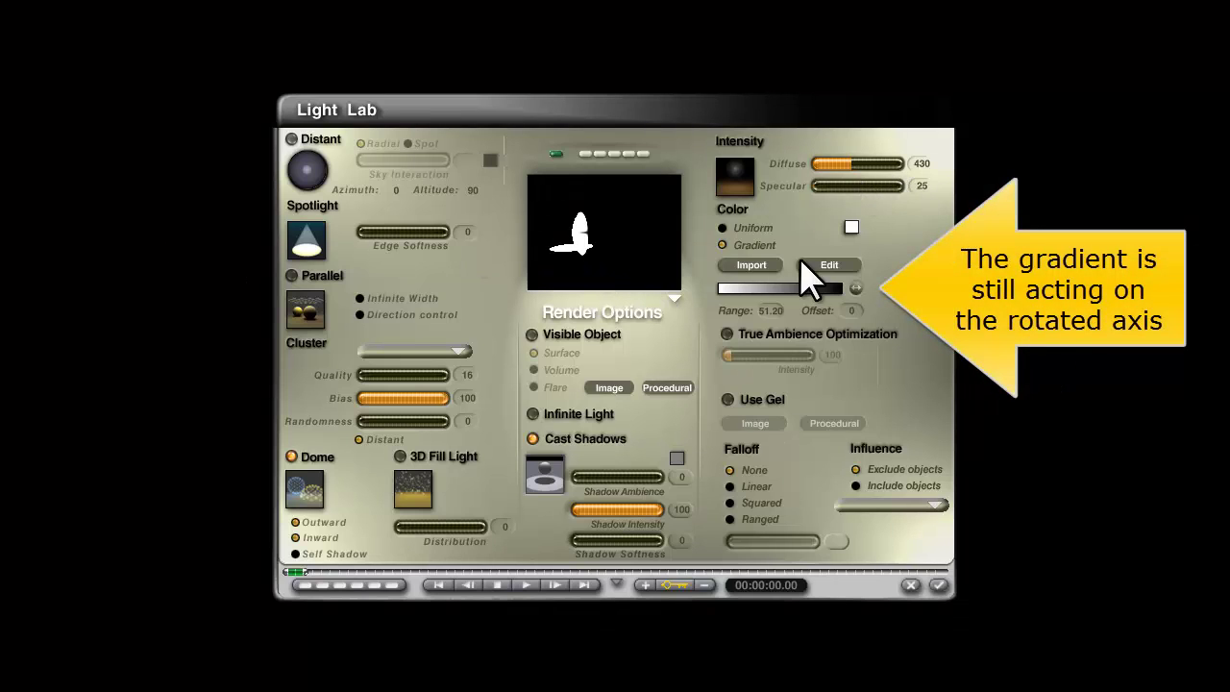
pyautogui.click(723, 227)
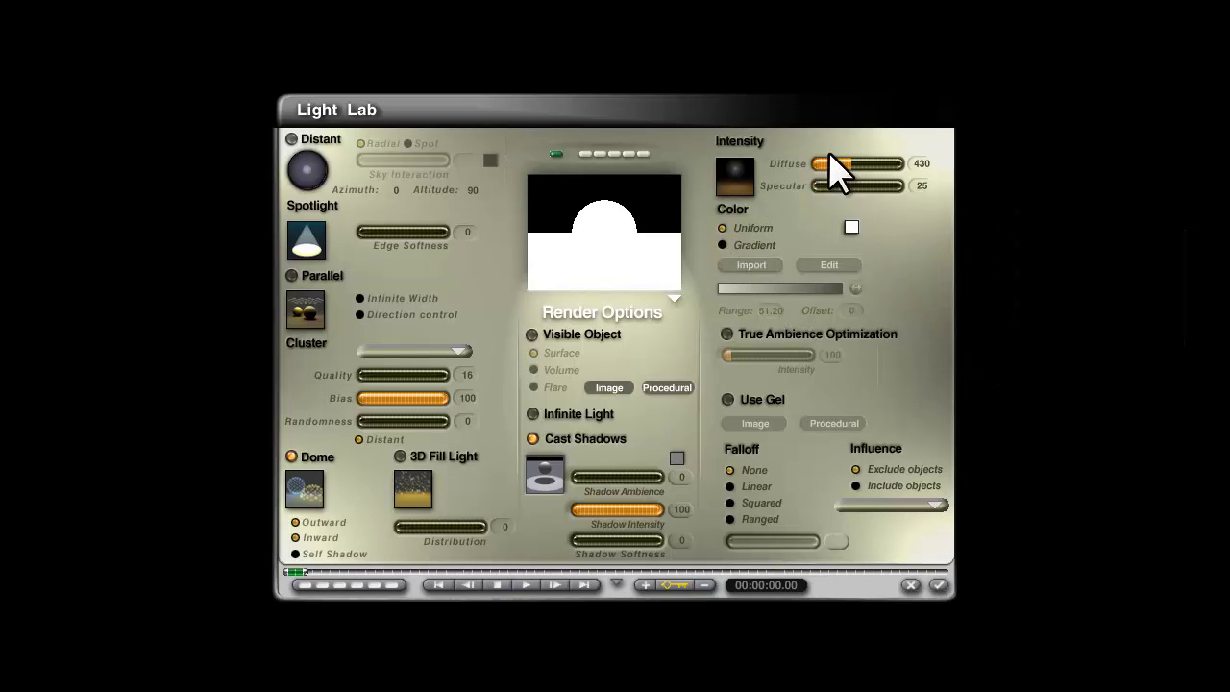
pyautogui.moveTo(835, 165); pyautogui.dragTo(818, 165)
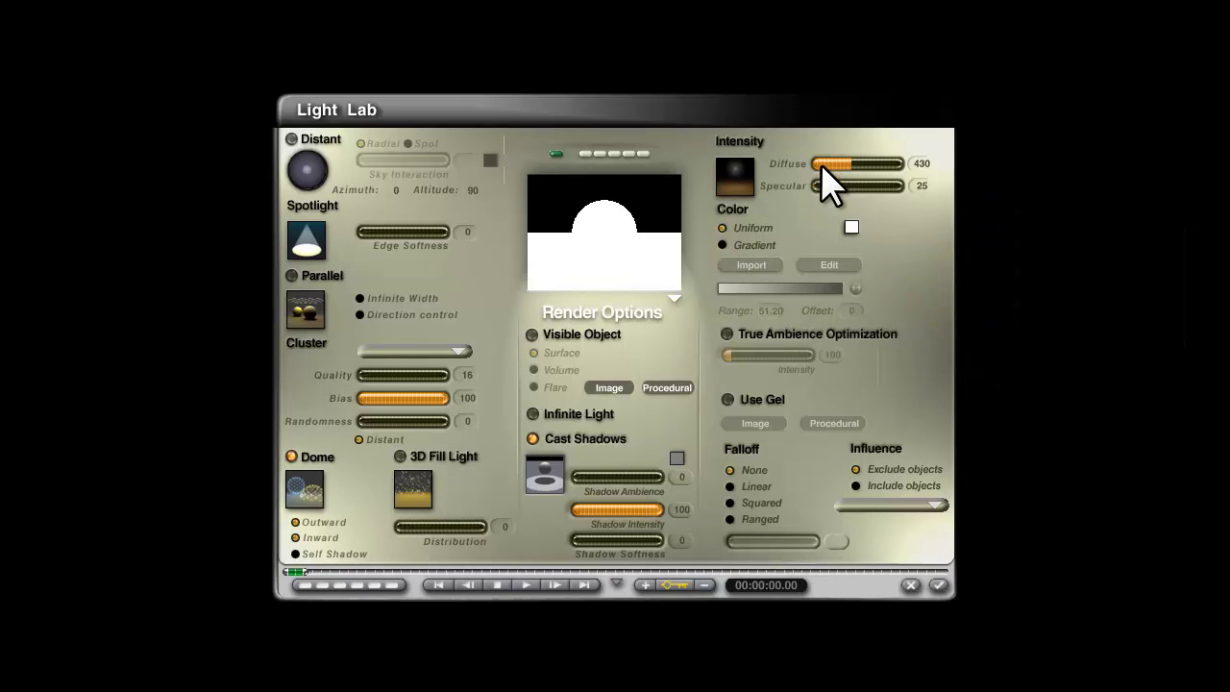
pyautogui.click(925, 169)
pyautogui.write('20')
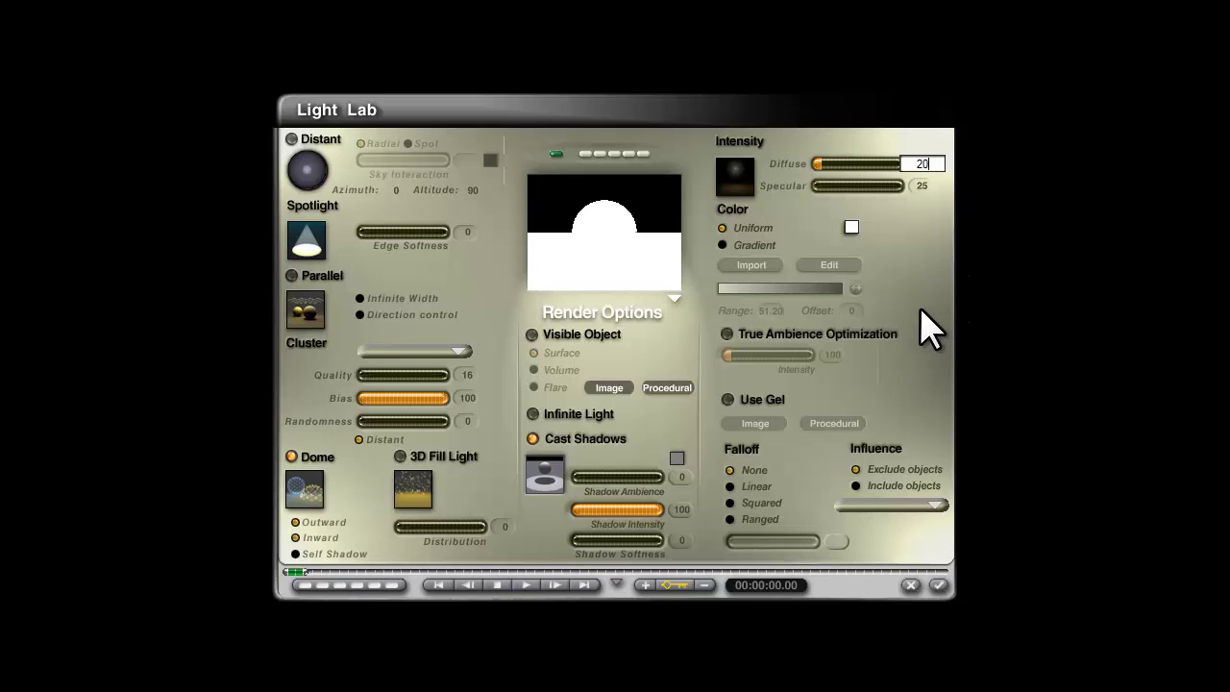
pyautogui.press('Return')
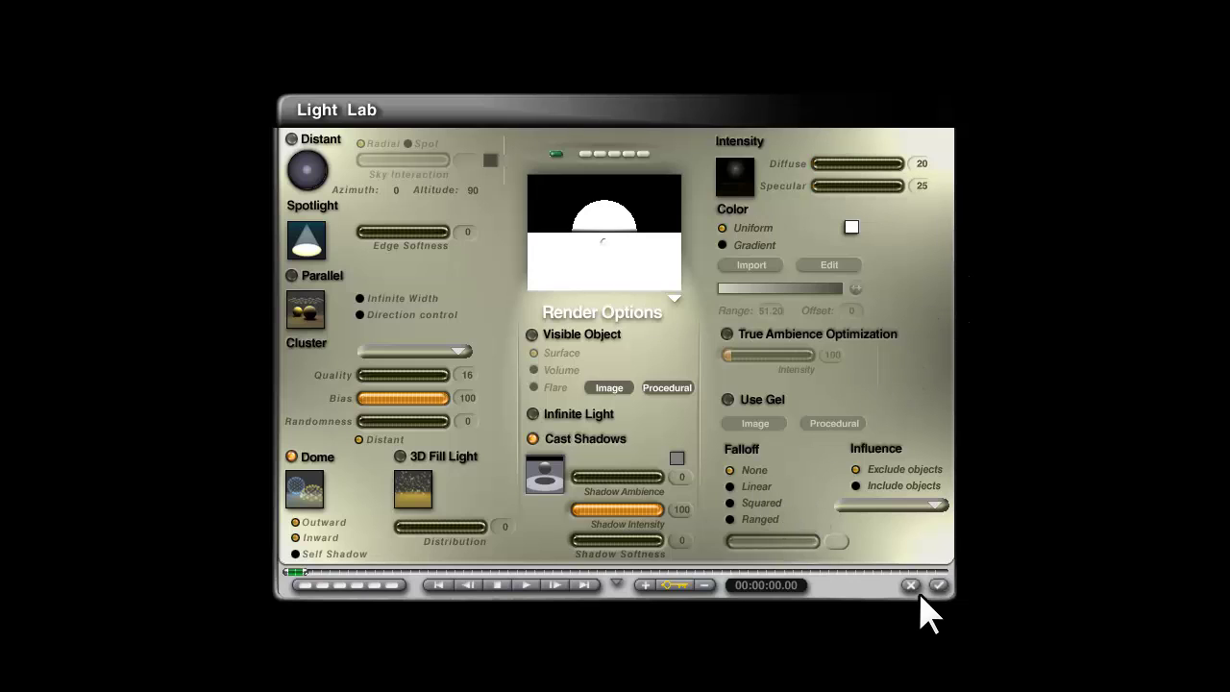
# - Lower the dome light's Diffuse intensity in stages to 15, 10 and 5
pyautogui.click(923, 164)
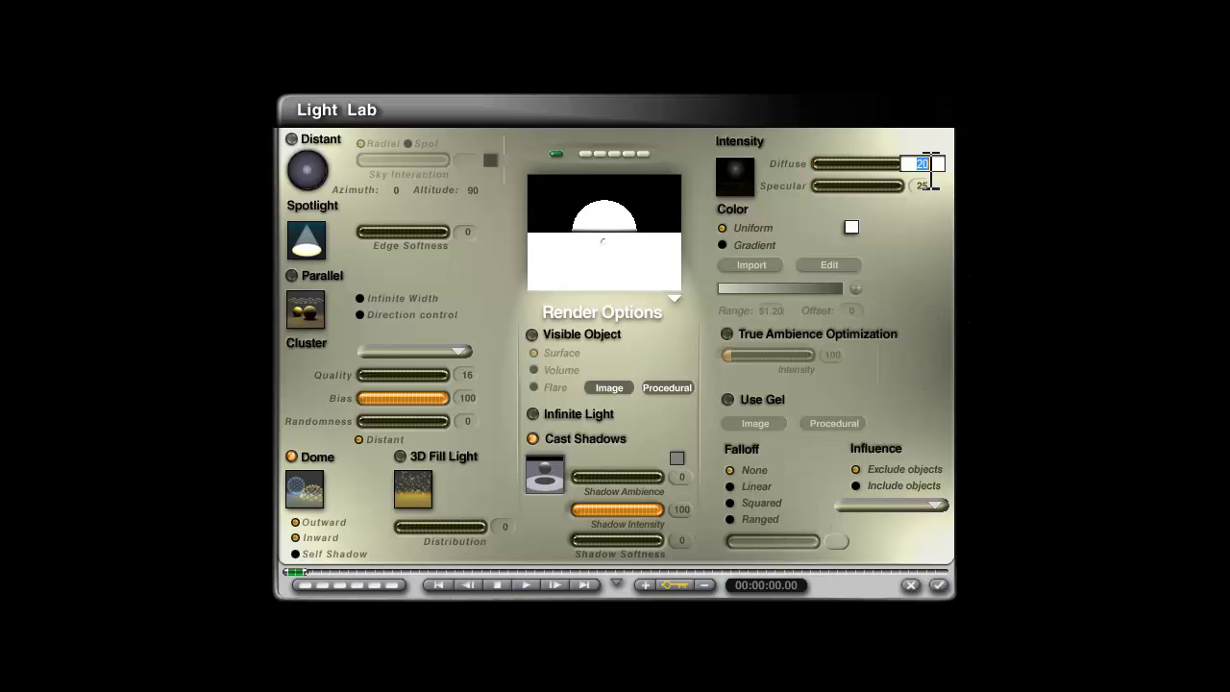
pyautogui.write('15')
pyautogui.press('Return')
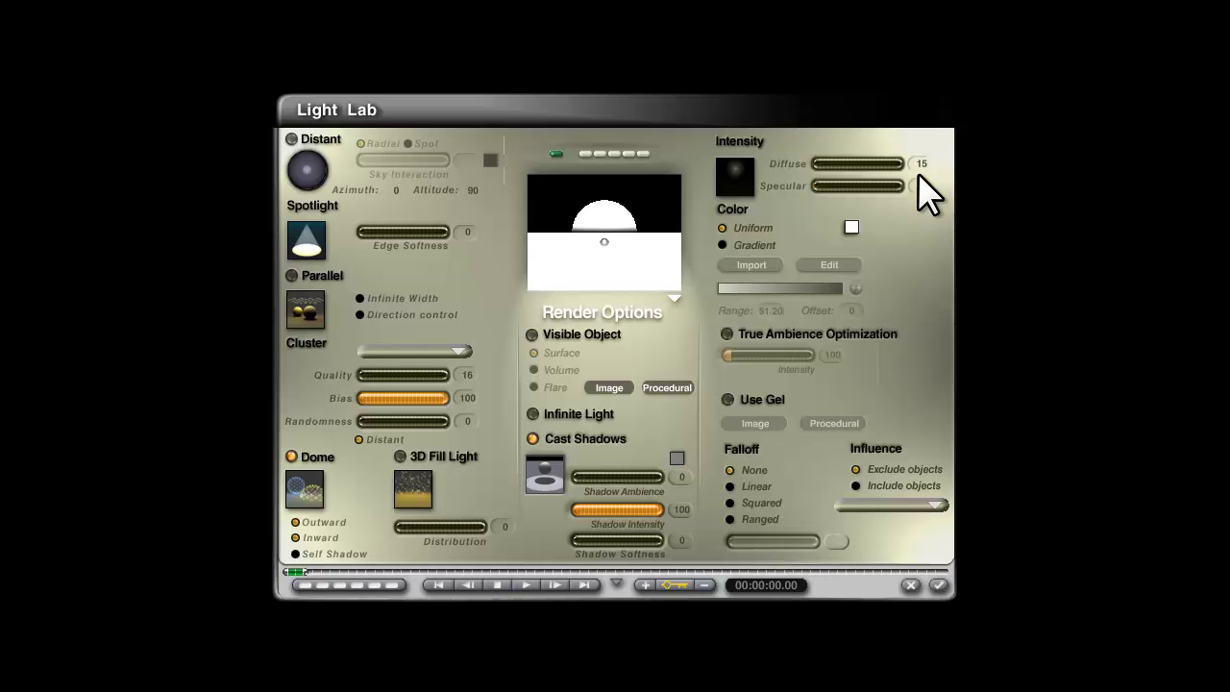
pyautogui.click(922, 163)
pyautogui.write('10')
pyautogui.press('Return')
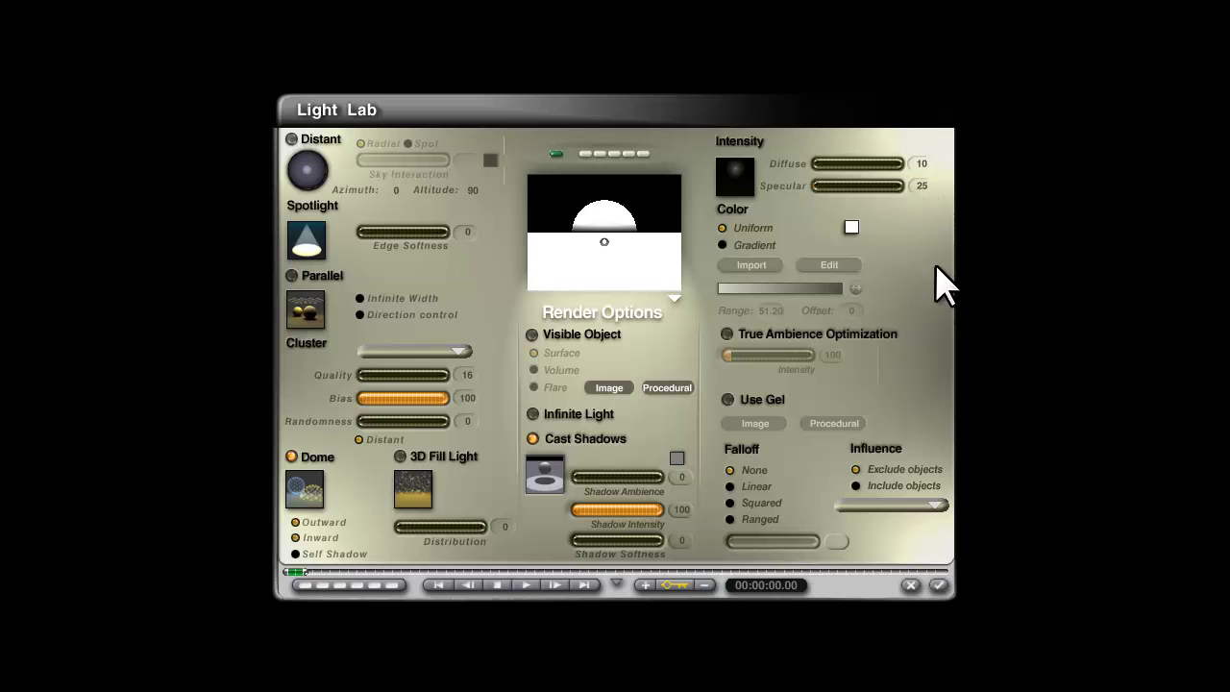
pyautogui.click(923, 165)
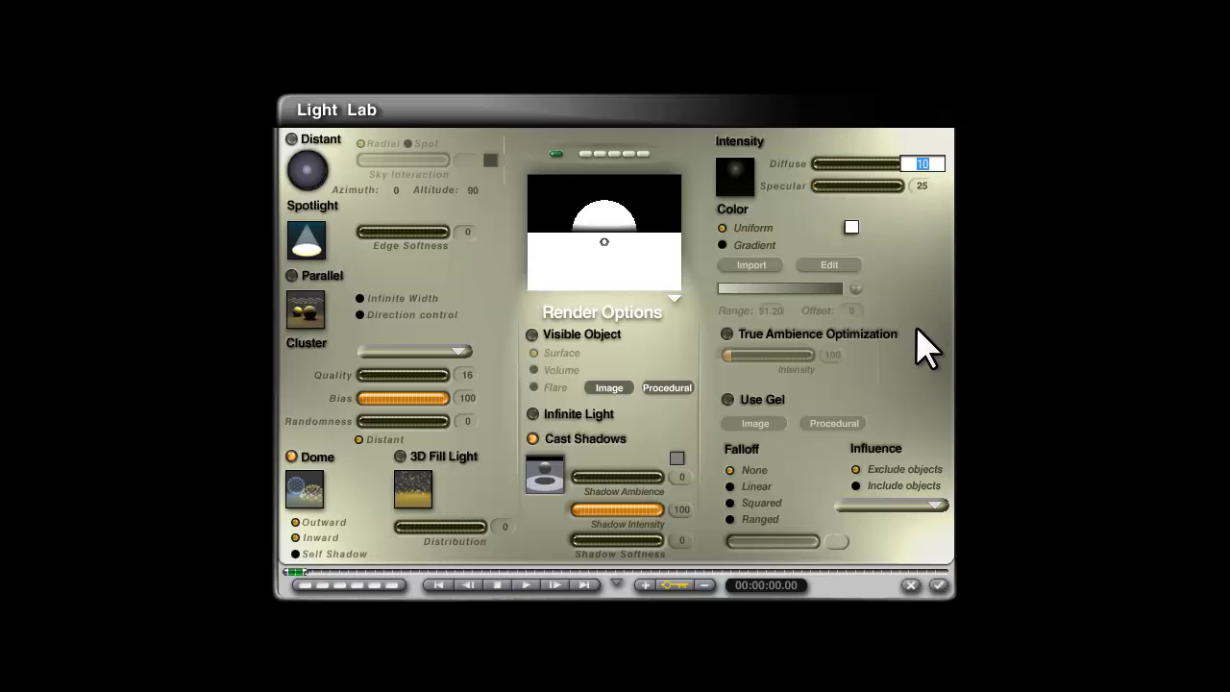
pyautogui.write('5')
pyautogui.press('Return')
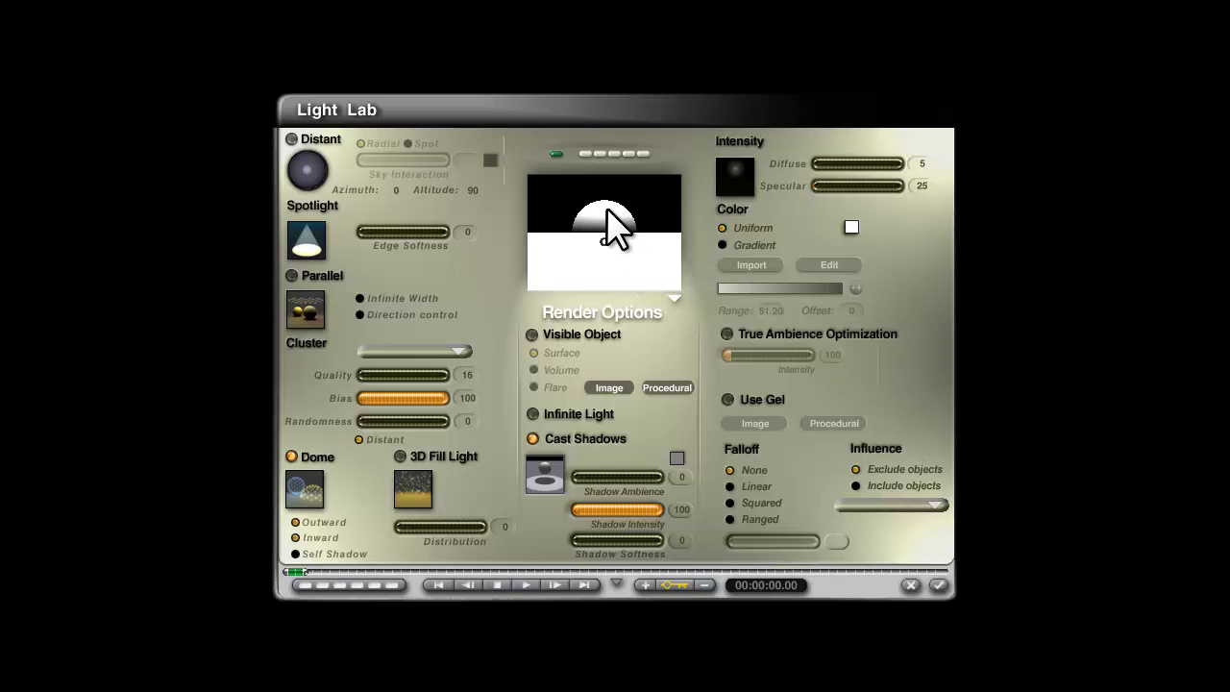
# - Compare the preview with Distant off and on, turning the light's direction to azimuth 51 and altitude 66.10
pyautogui.click(359, 440)
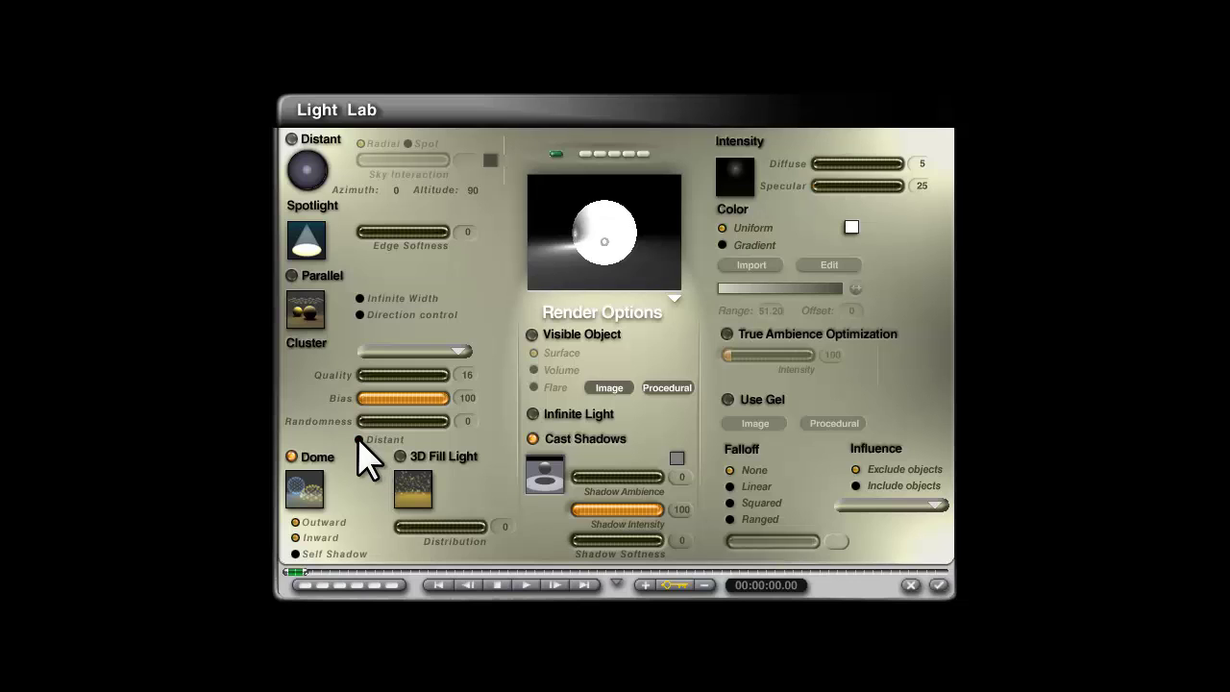
pyautogui.click(359, 439)
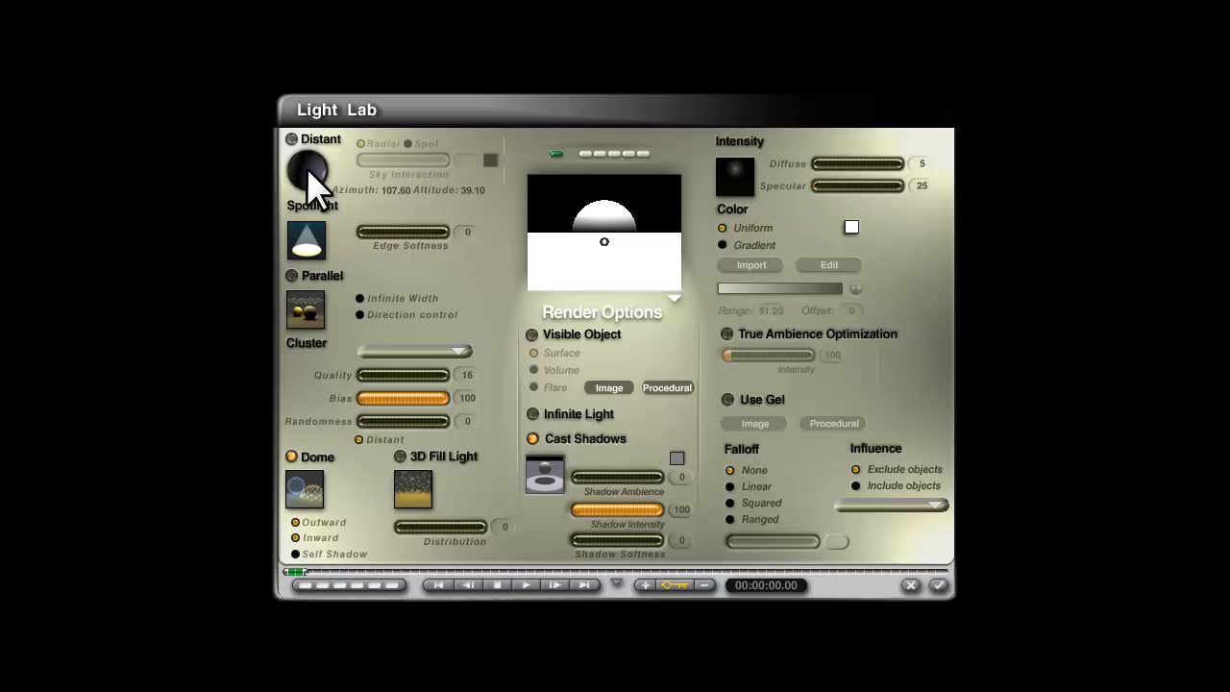
pyautogui.moveTo(307, 167); pyautogui.dragTo(318, 178)
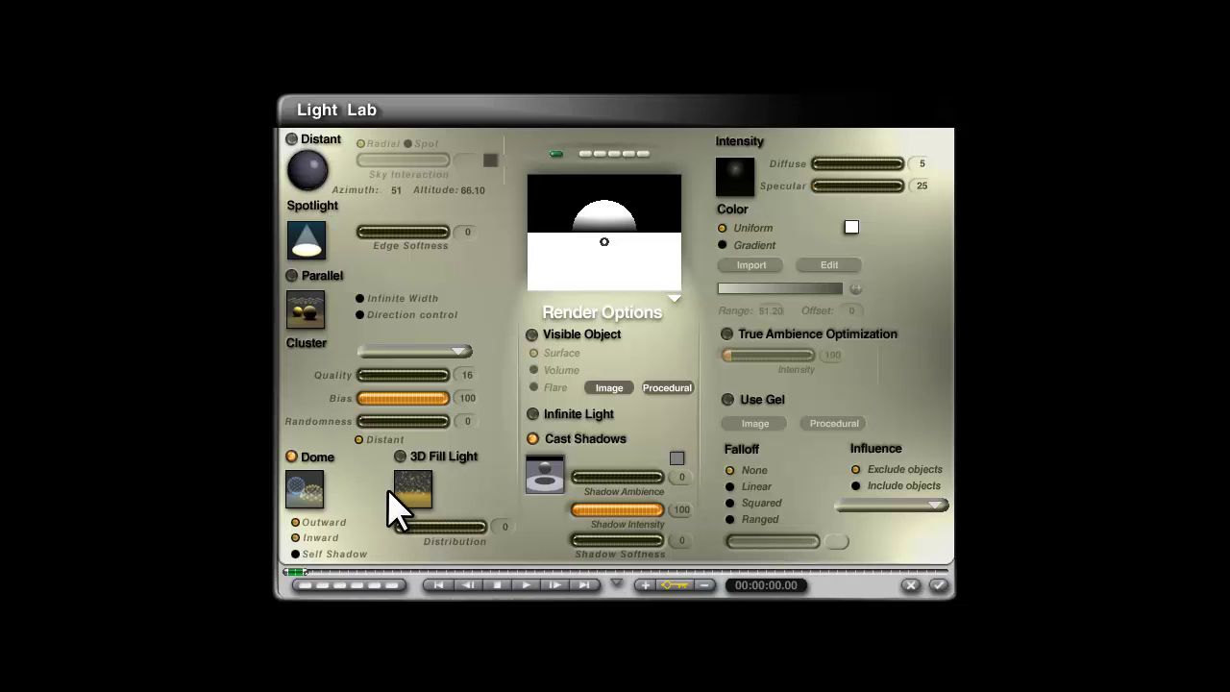
pyautogui.click(361, 440)
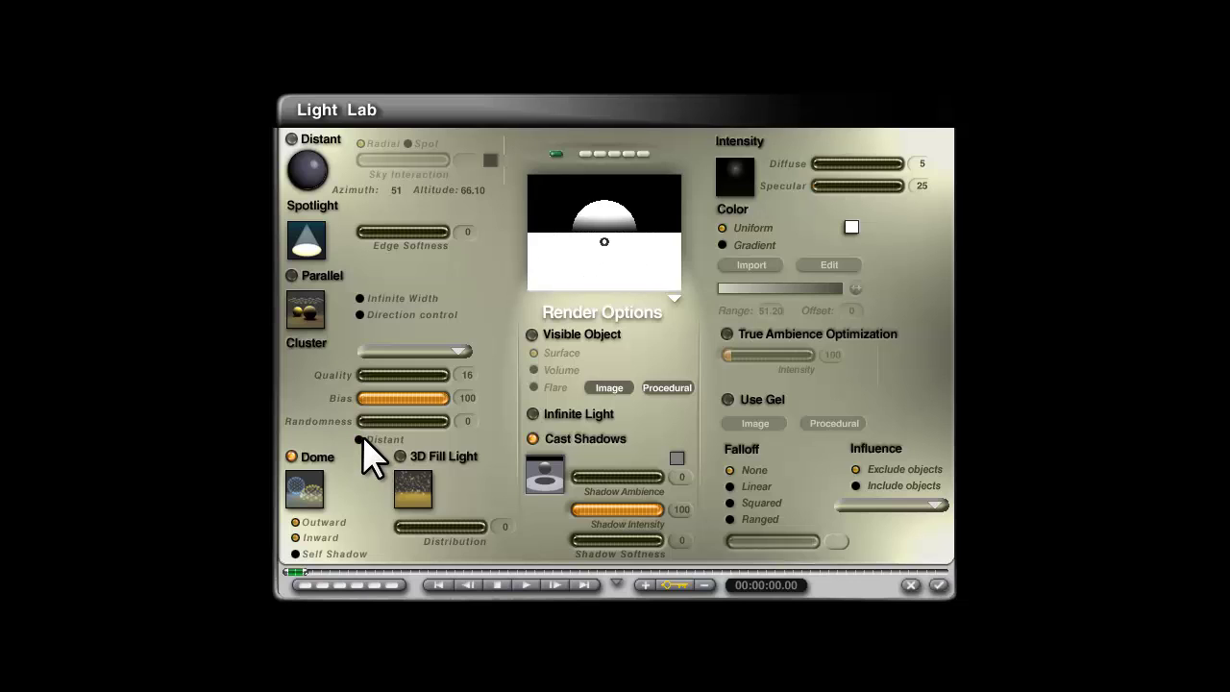
pyautogui.click(361, 440)
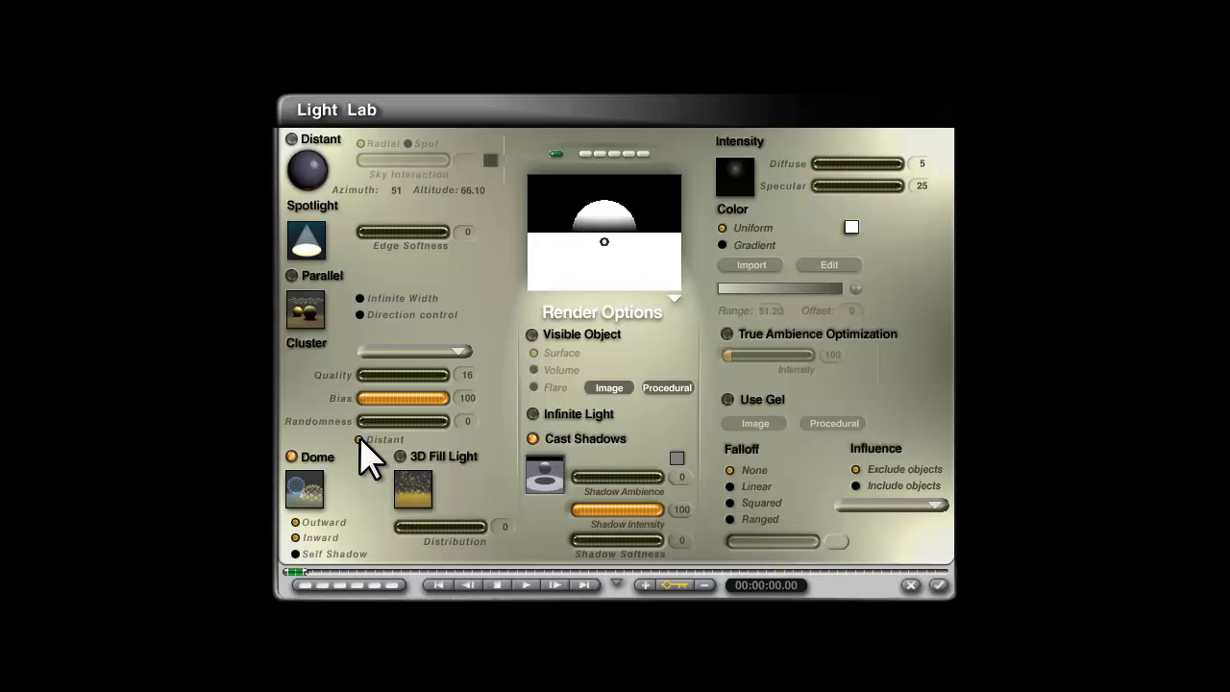
# - Try several light directions, including azimuth 261.30, 153.80 and 96.70, and compare the preview with Distant off and on
pyautogui.moveTo(316, 168); pyautogui.dragTo(313, 166)
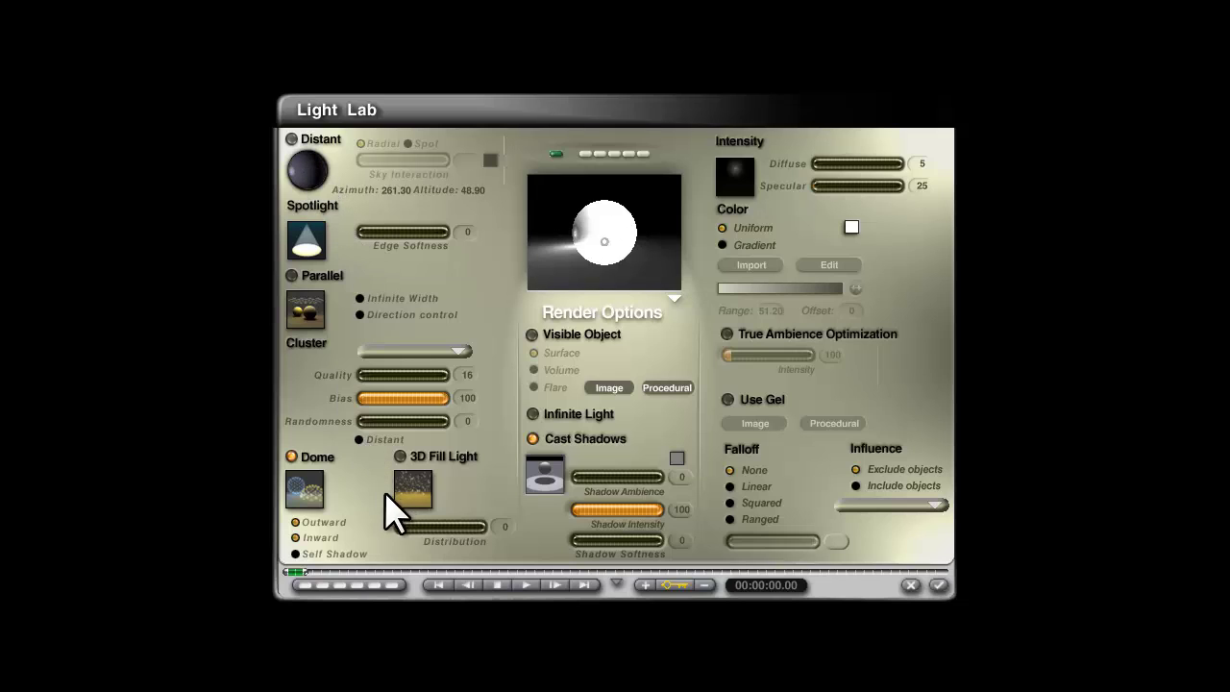
pyautogui.click(359, 438)
pyautogui.click(318, 179)
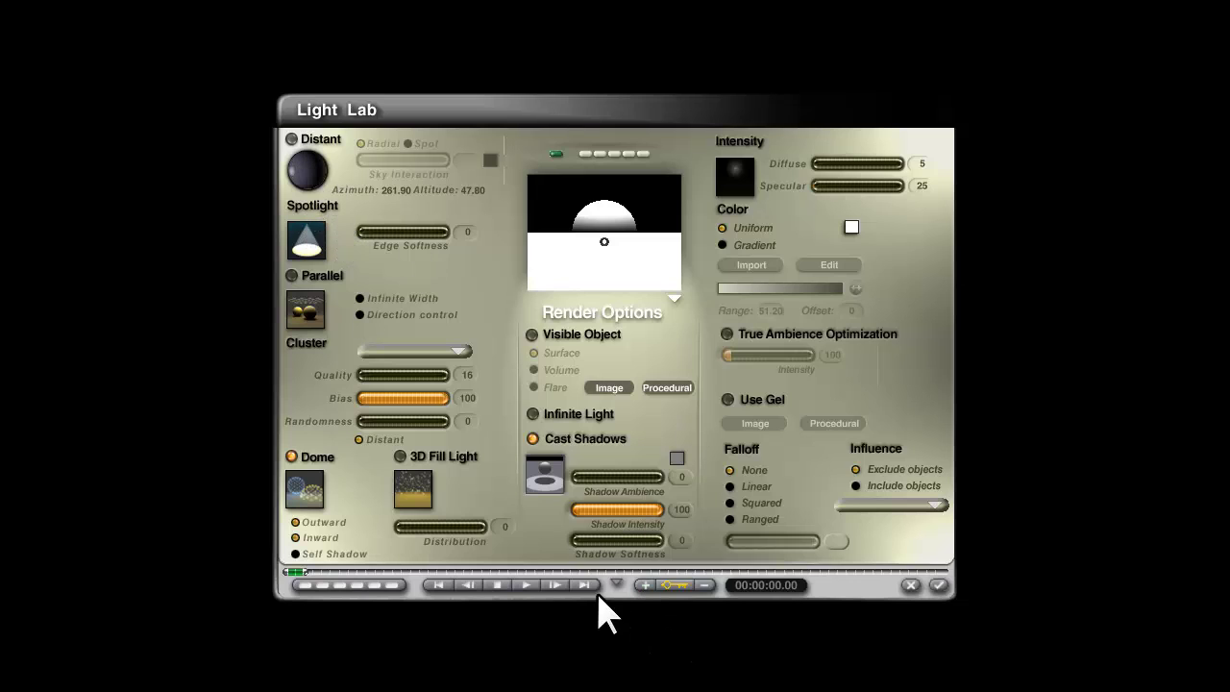
pyautogui.click(296, 164)
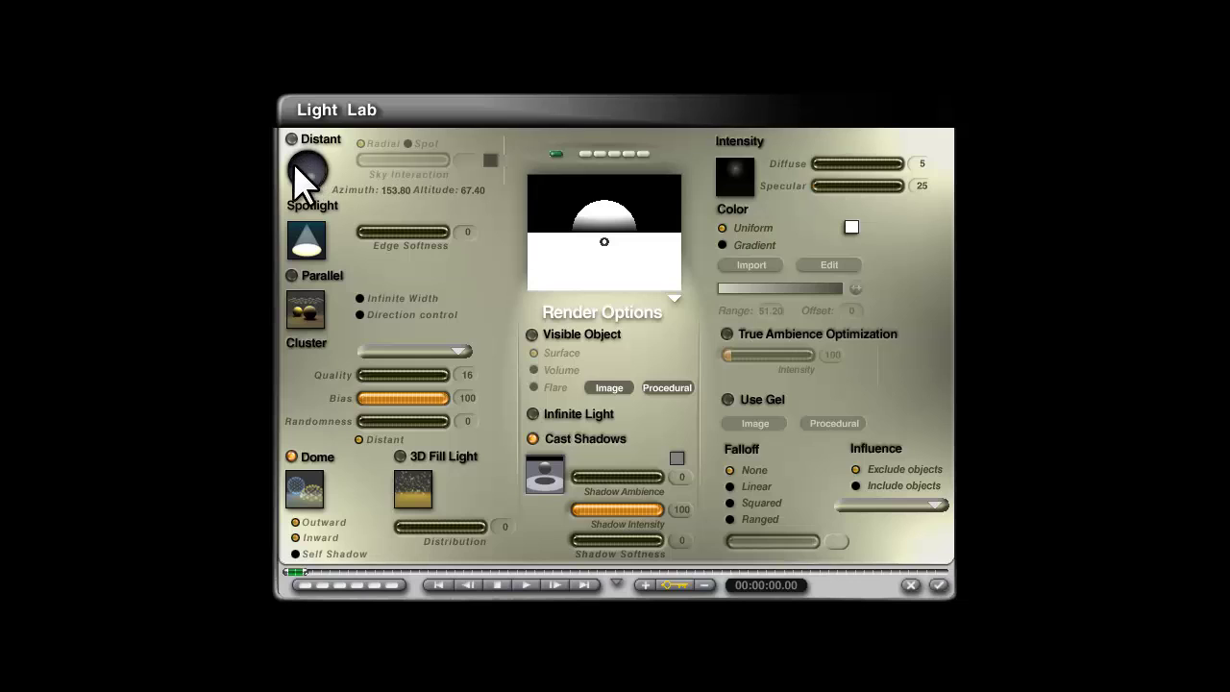
pyautogui.click(319, 171)
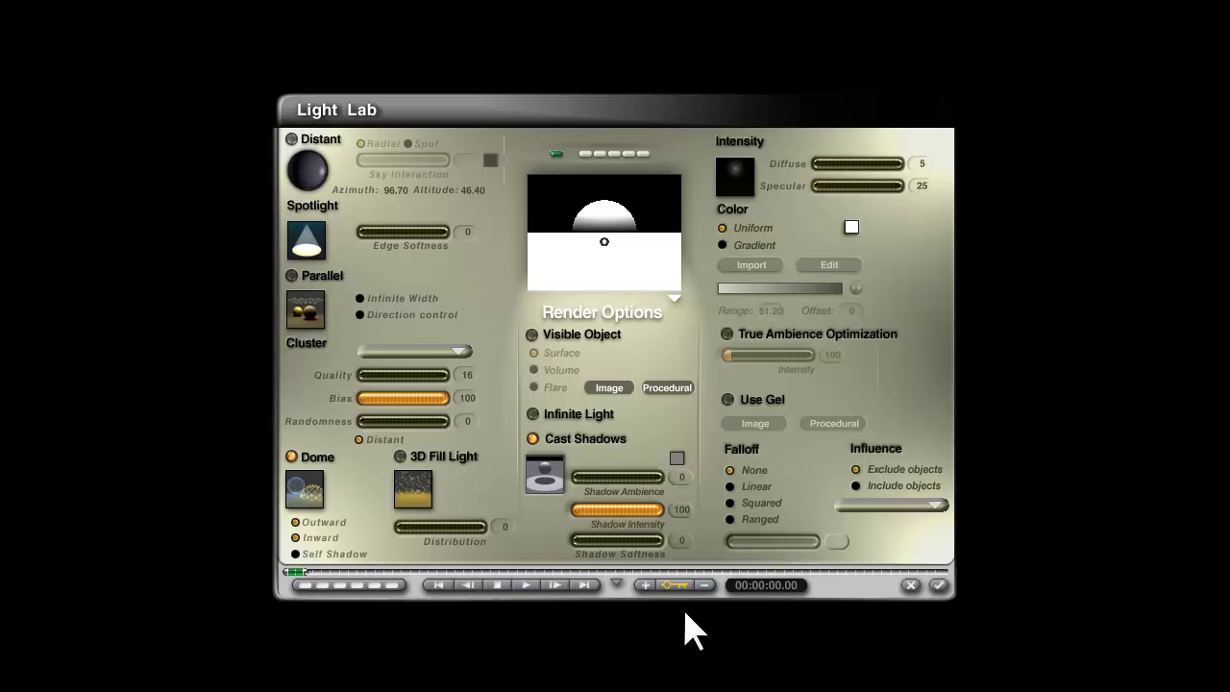
pyautogui.click(308, 171)
# - Leave Distant off with the direction at azimuth 0 and altitude 90, and accept the dome light's settings
pyautogui.click(938, 586)
pyautogui.moveTo(316, 165); pyautogui.dragTo(309, 175)
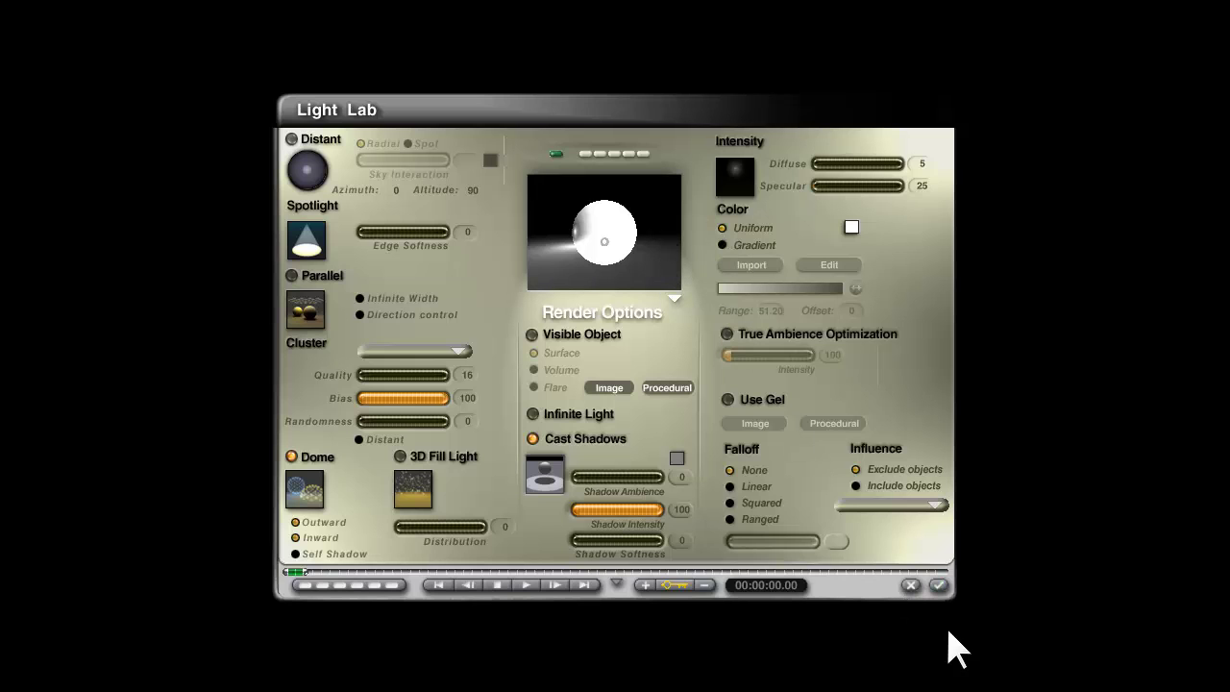
pyautogui.click(939, 585)
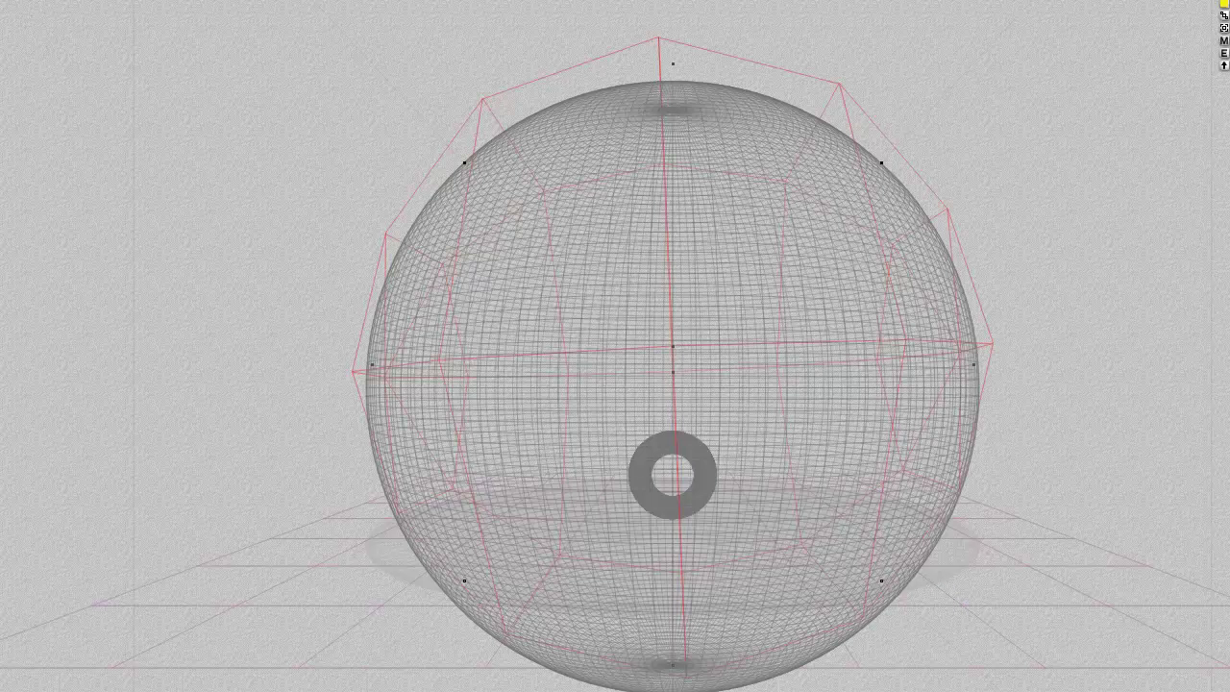